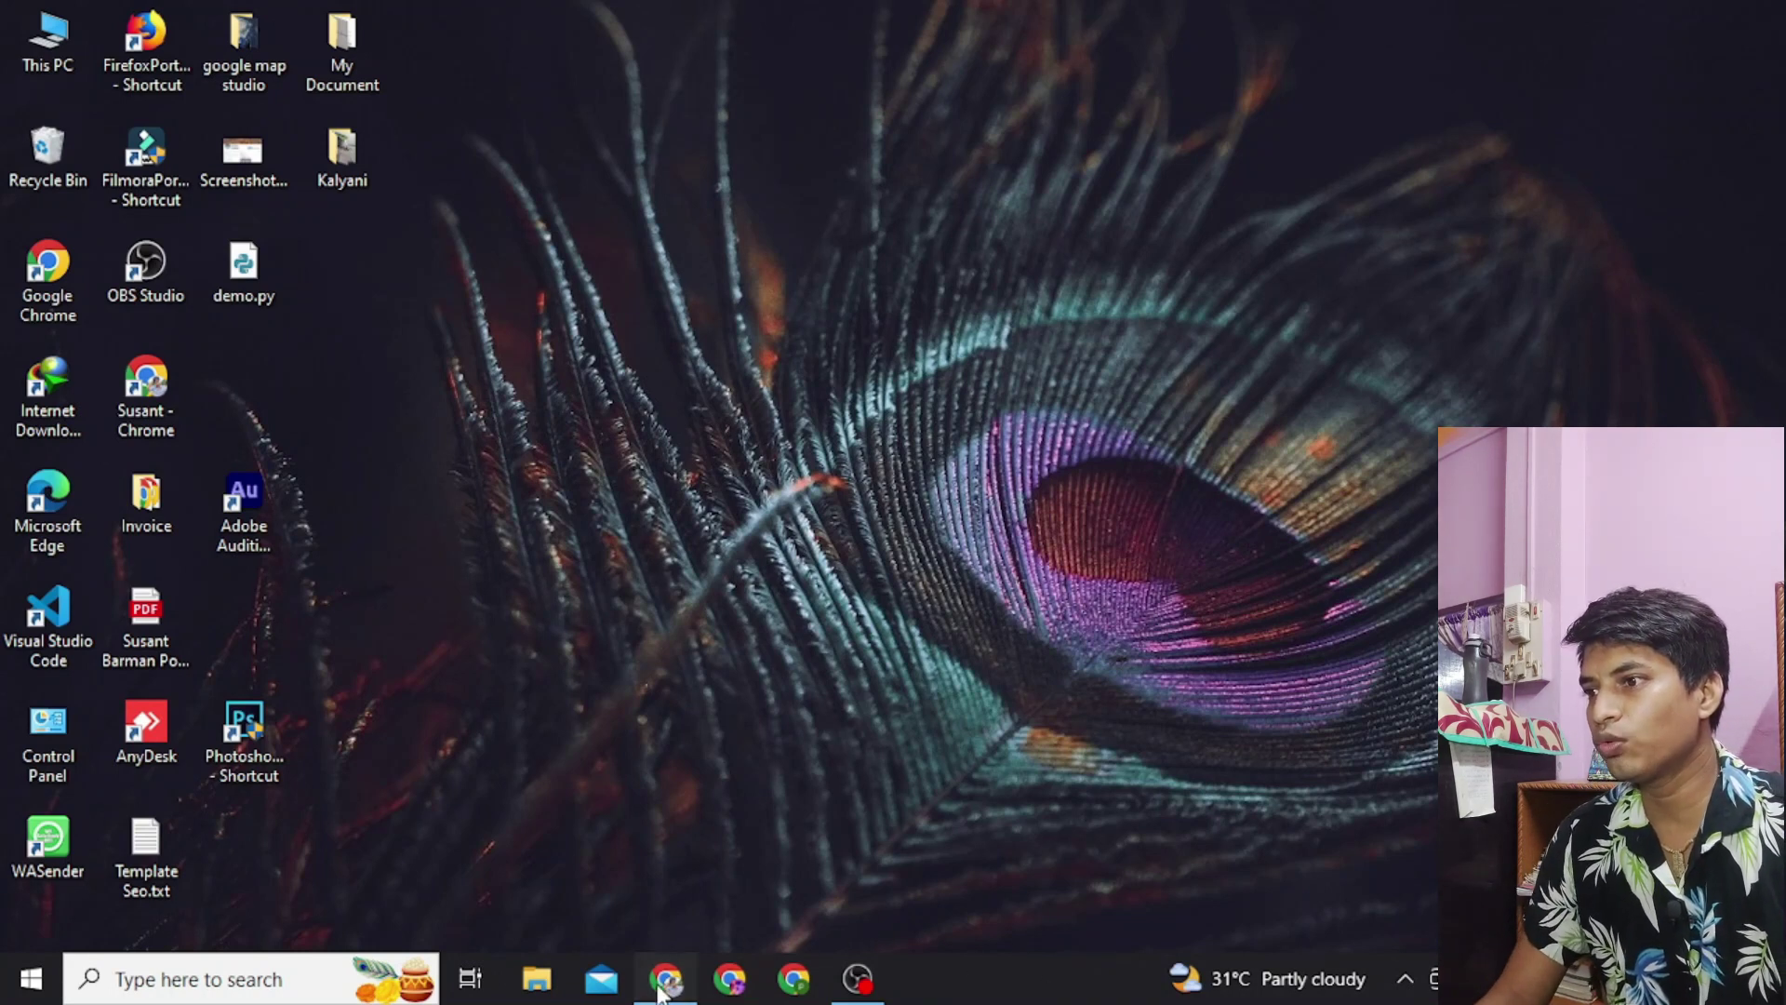
Step: Switch to Chrome and look through the WordPress site's installed plugins
left_click(664, 982)
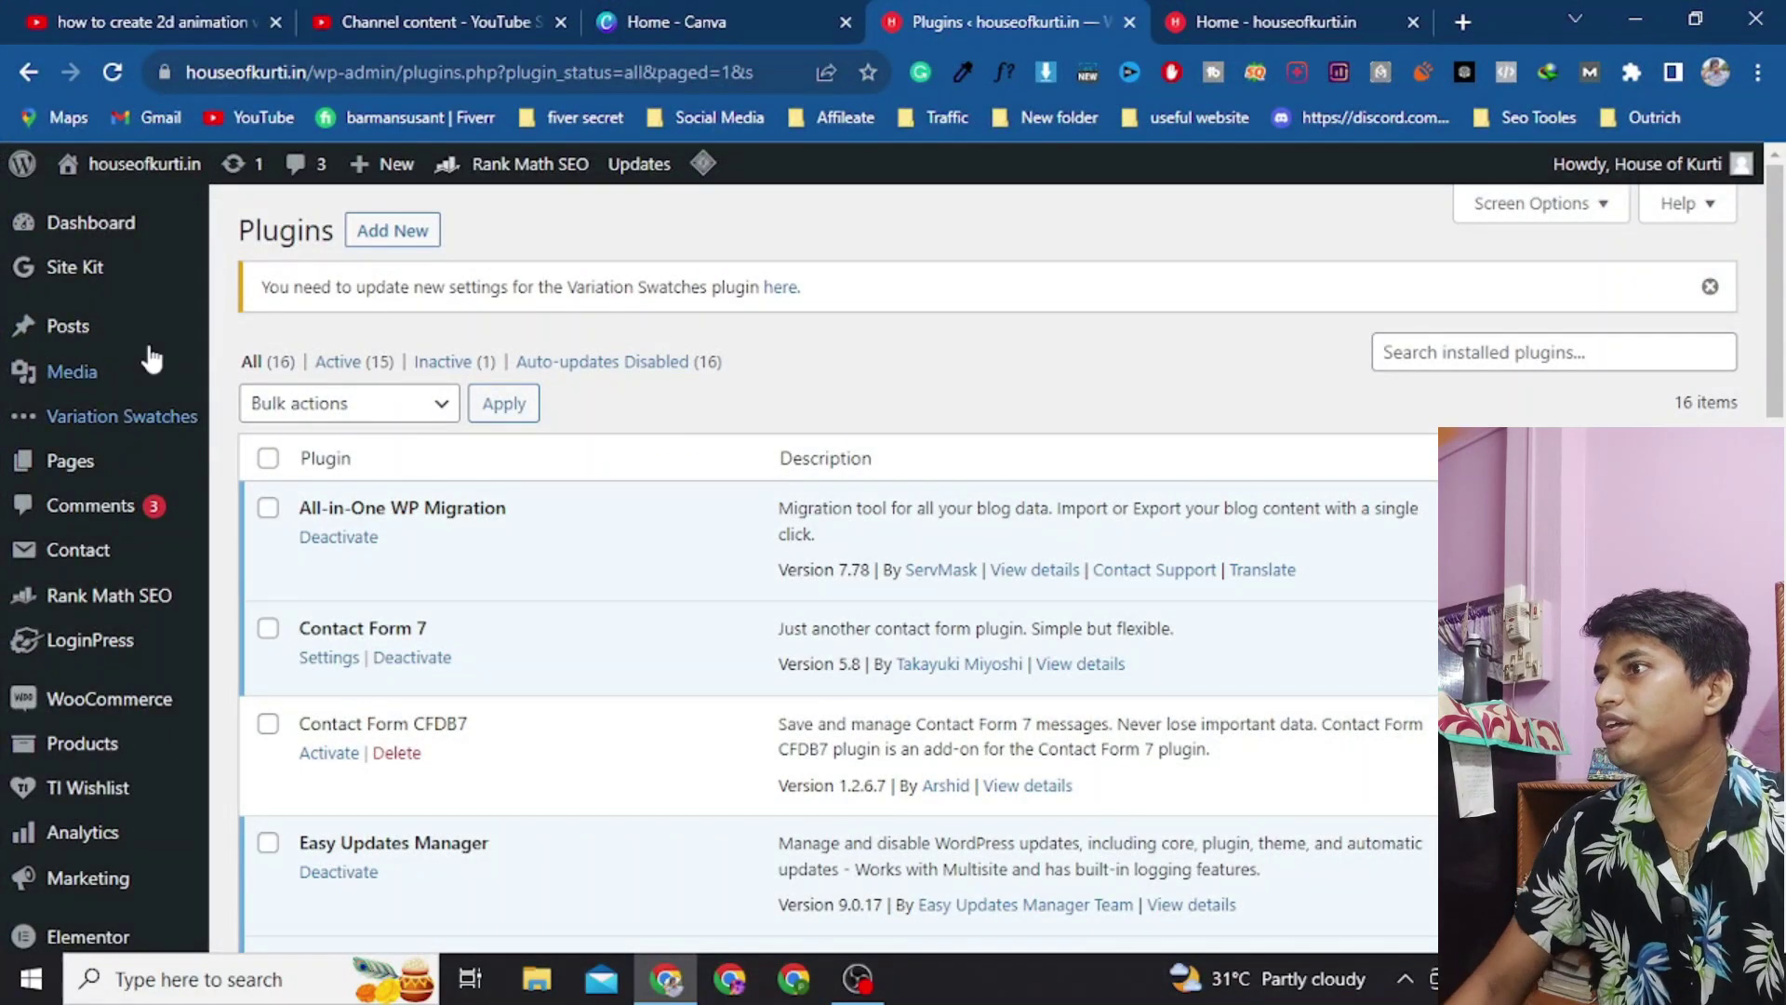
mouse_move(124, 232)
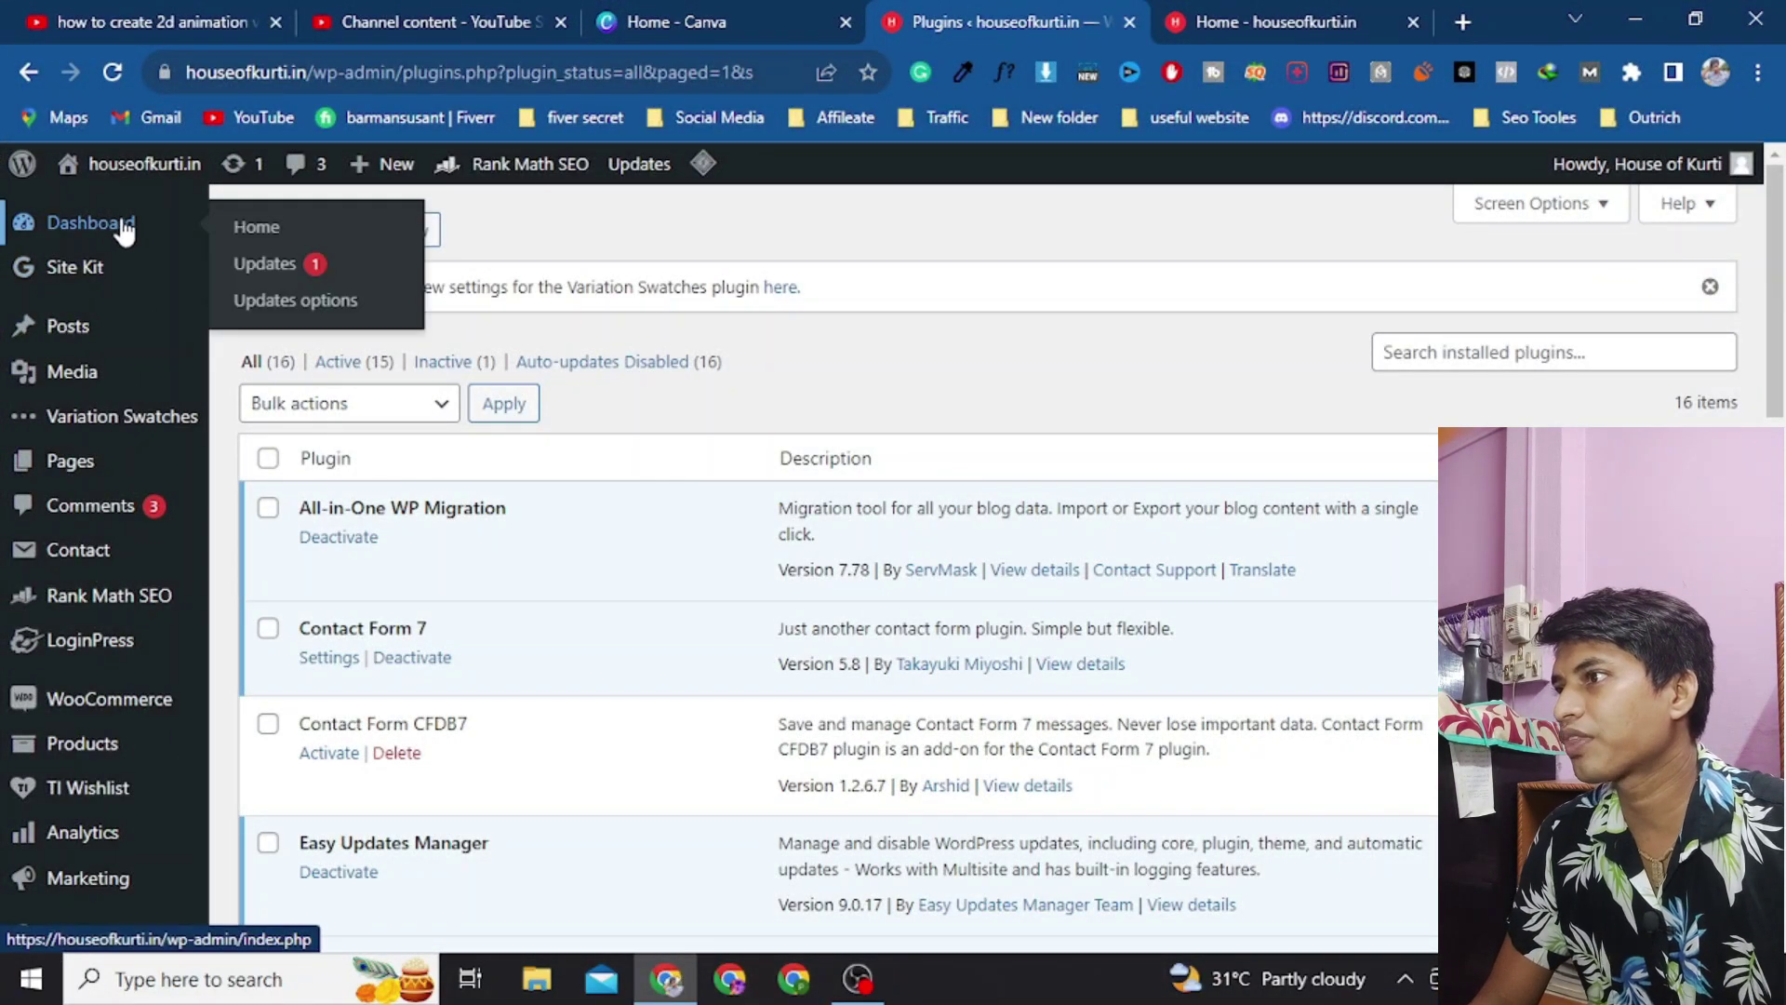
scroll(759, 479, "down", 4)
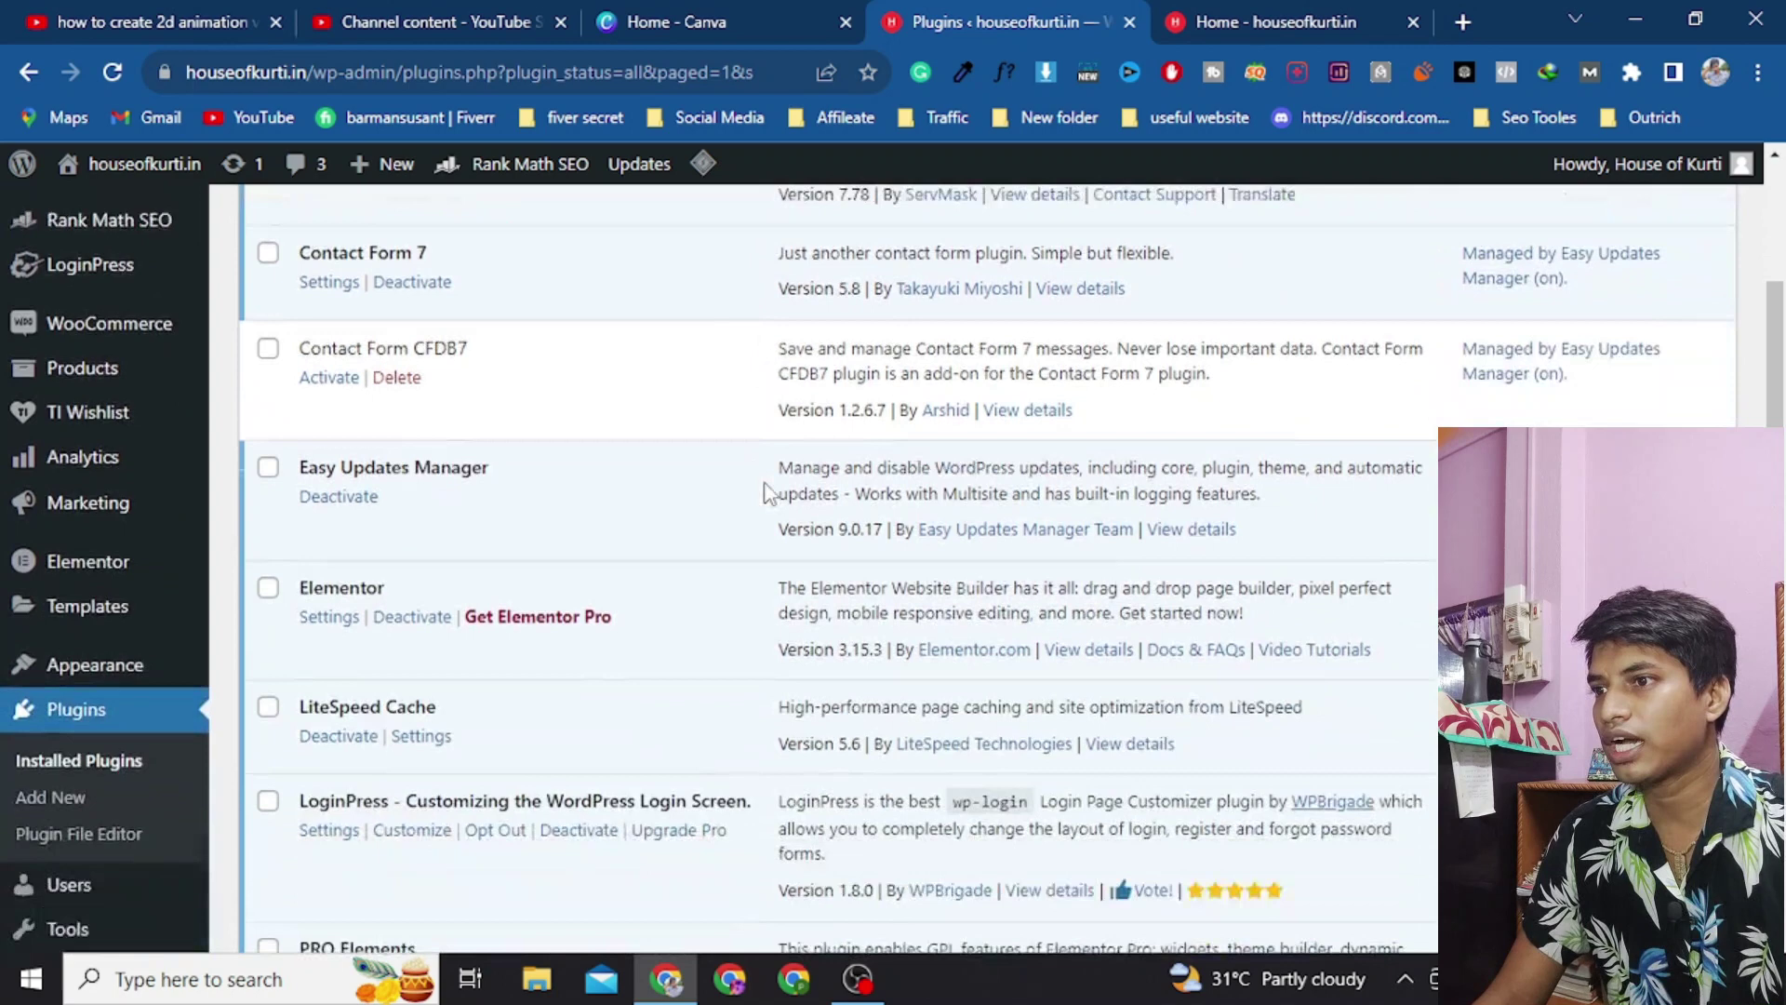
scroll(764, 493, "down", 1)
scroll(1040, 703, "up", 4)
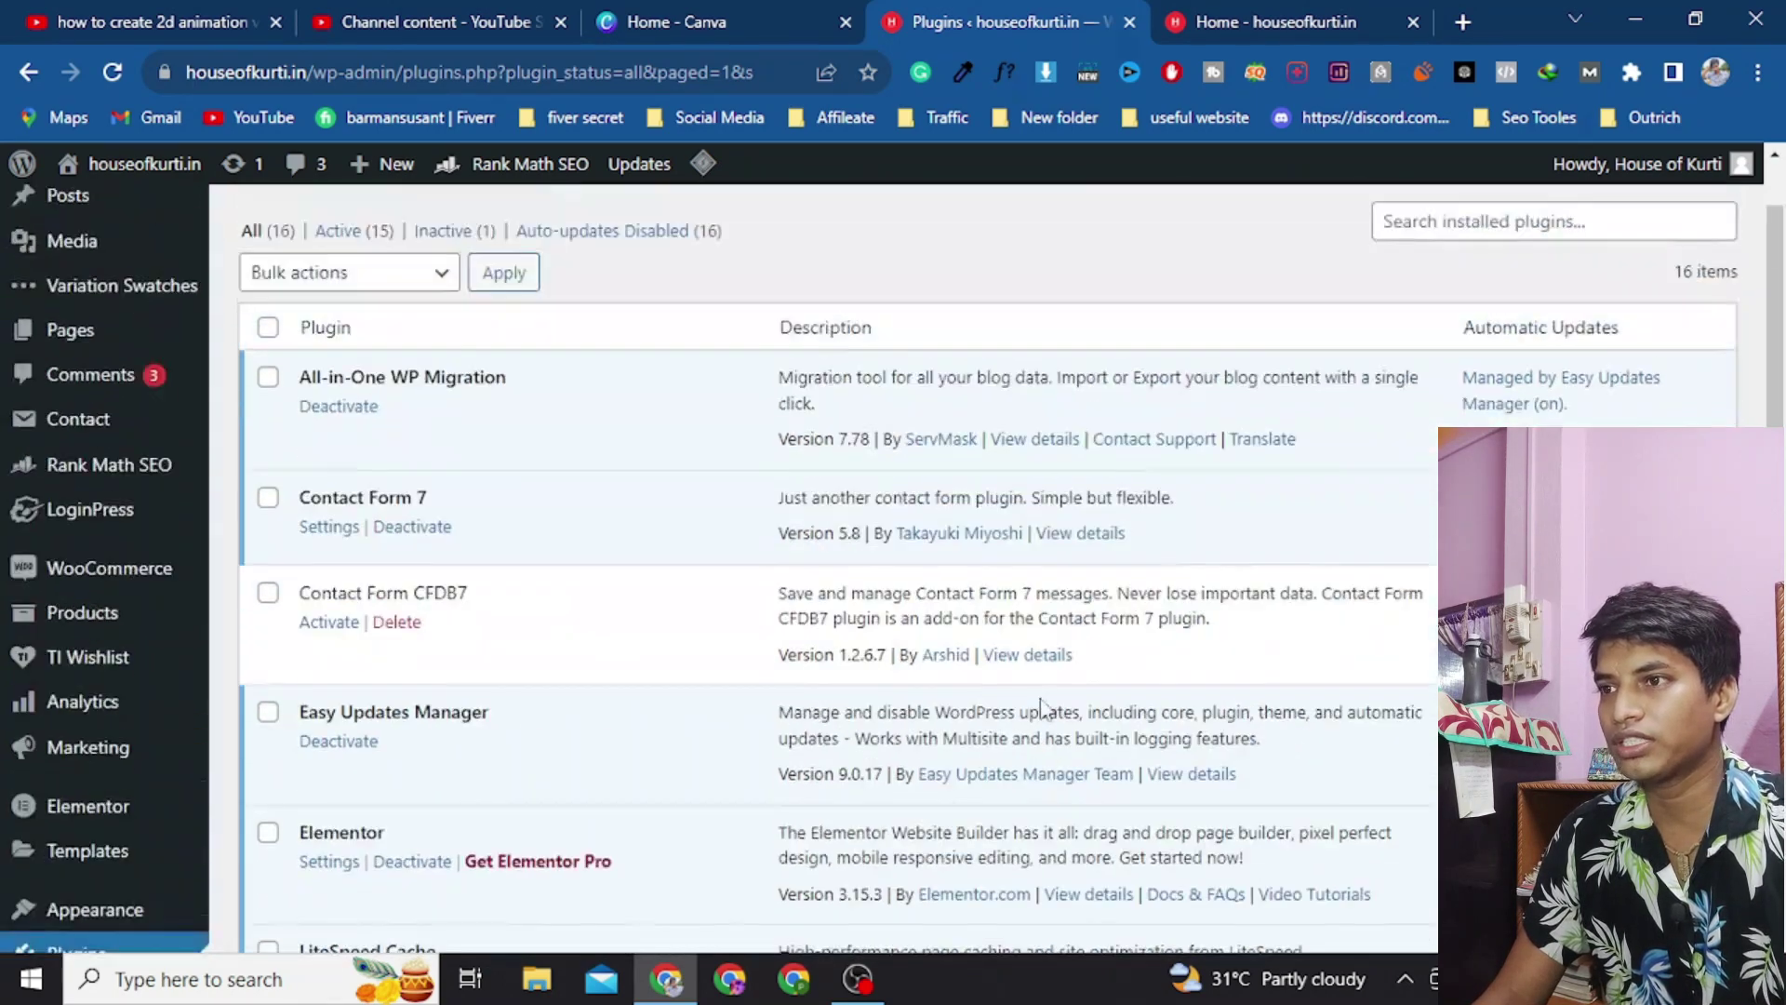
scroll(1040, 705, "up", 1)
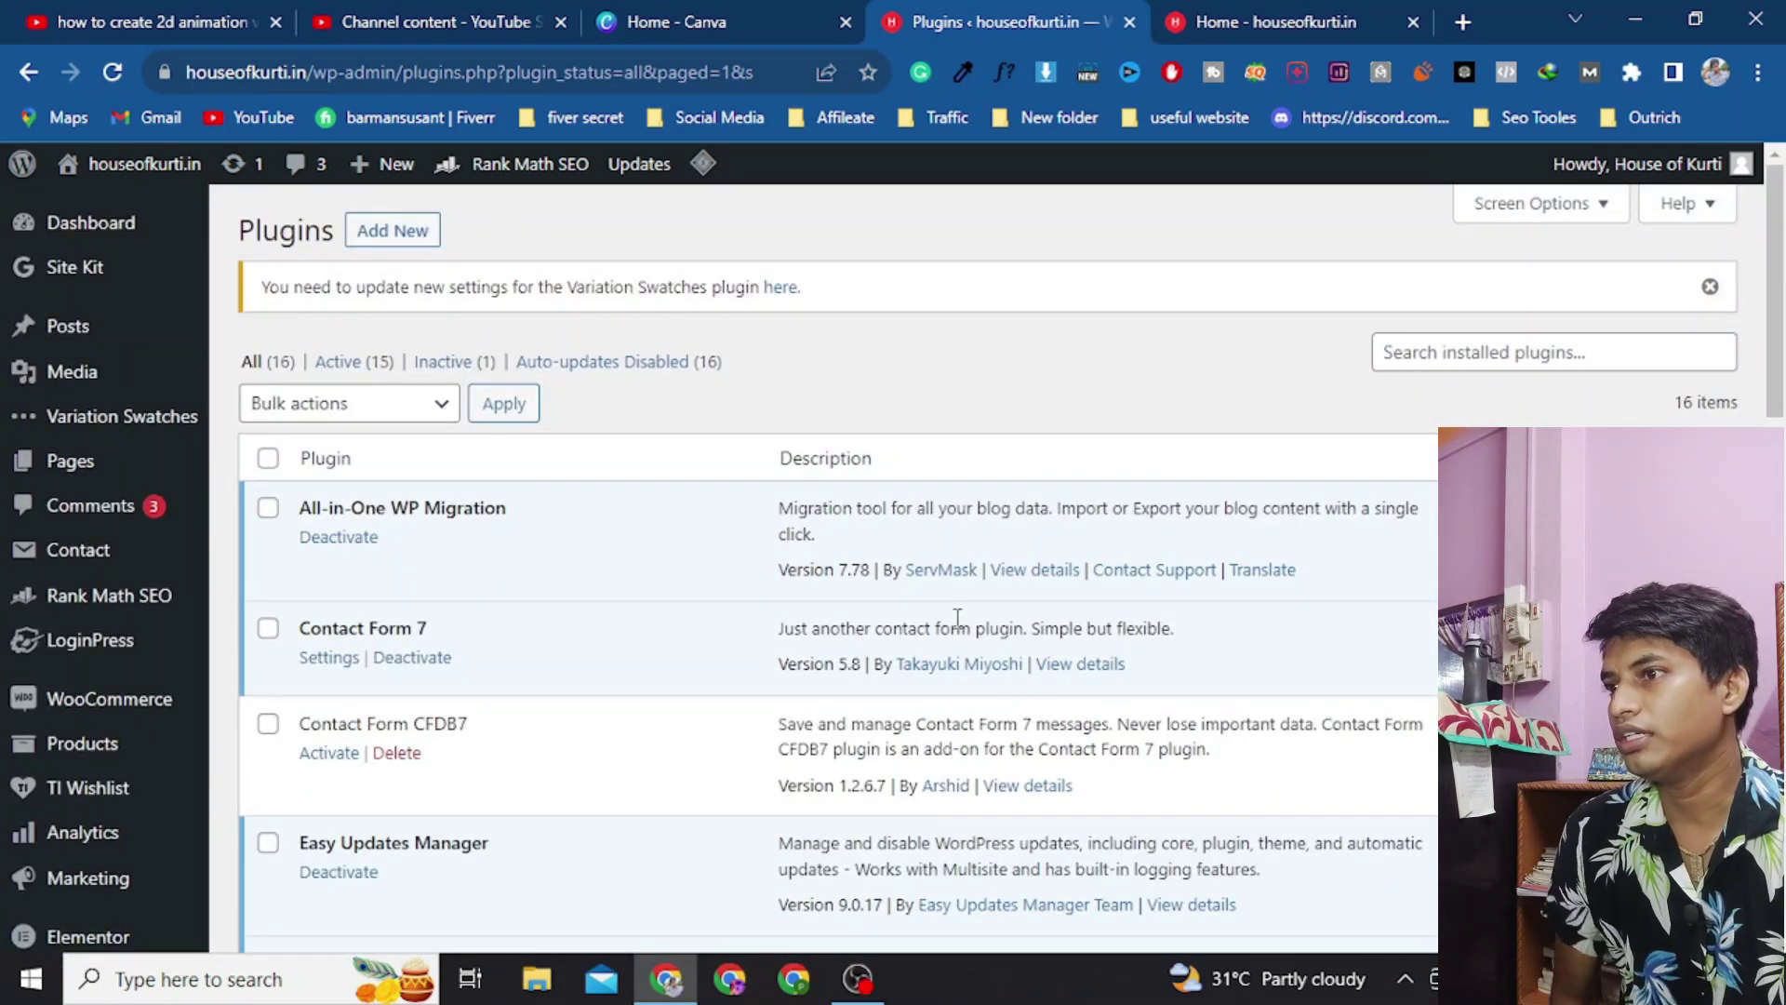
scroll(973, 633, "down", 6)
scroll(945, 629, "up", 1)
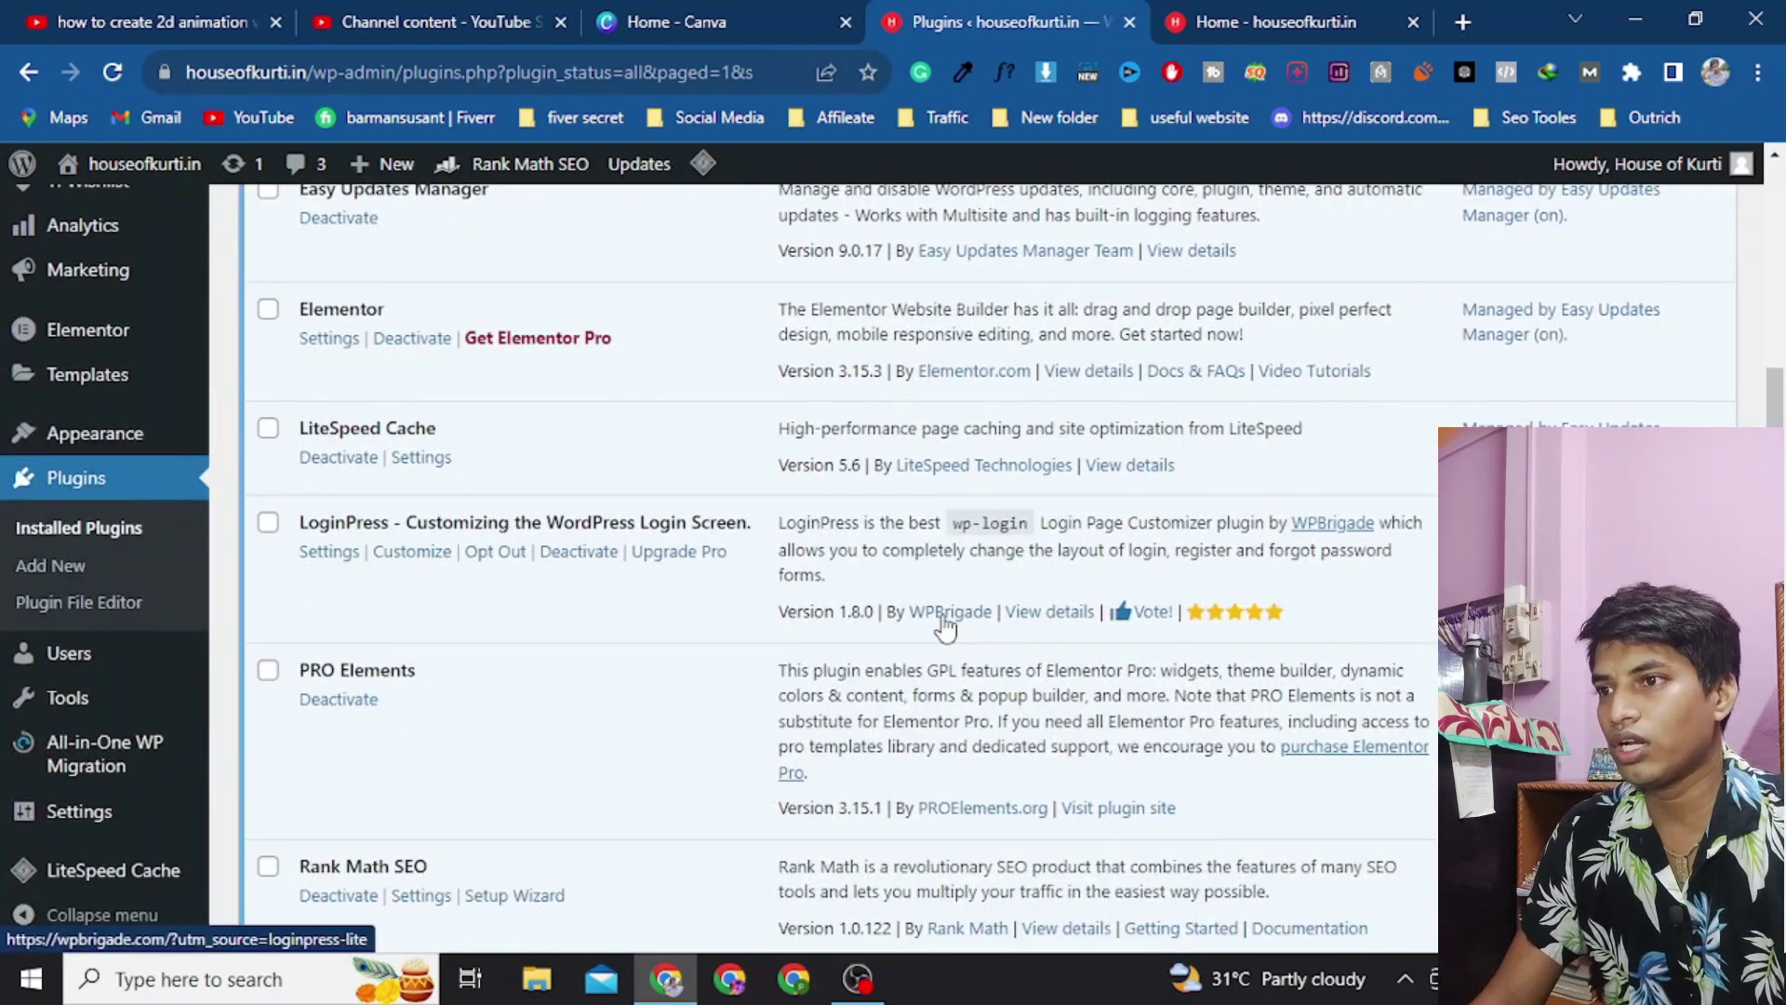
scroll(945, 624, "up", 5)
scroll(948, 609, "down", 2)
scroll(948, 610, "down", 6)
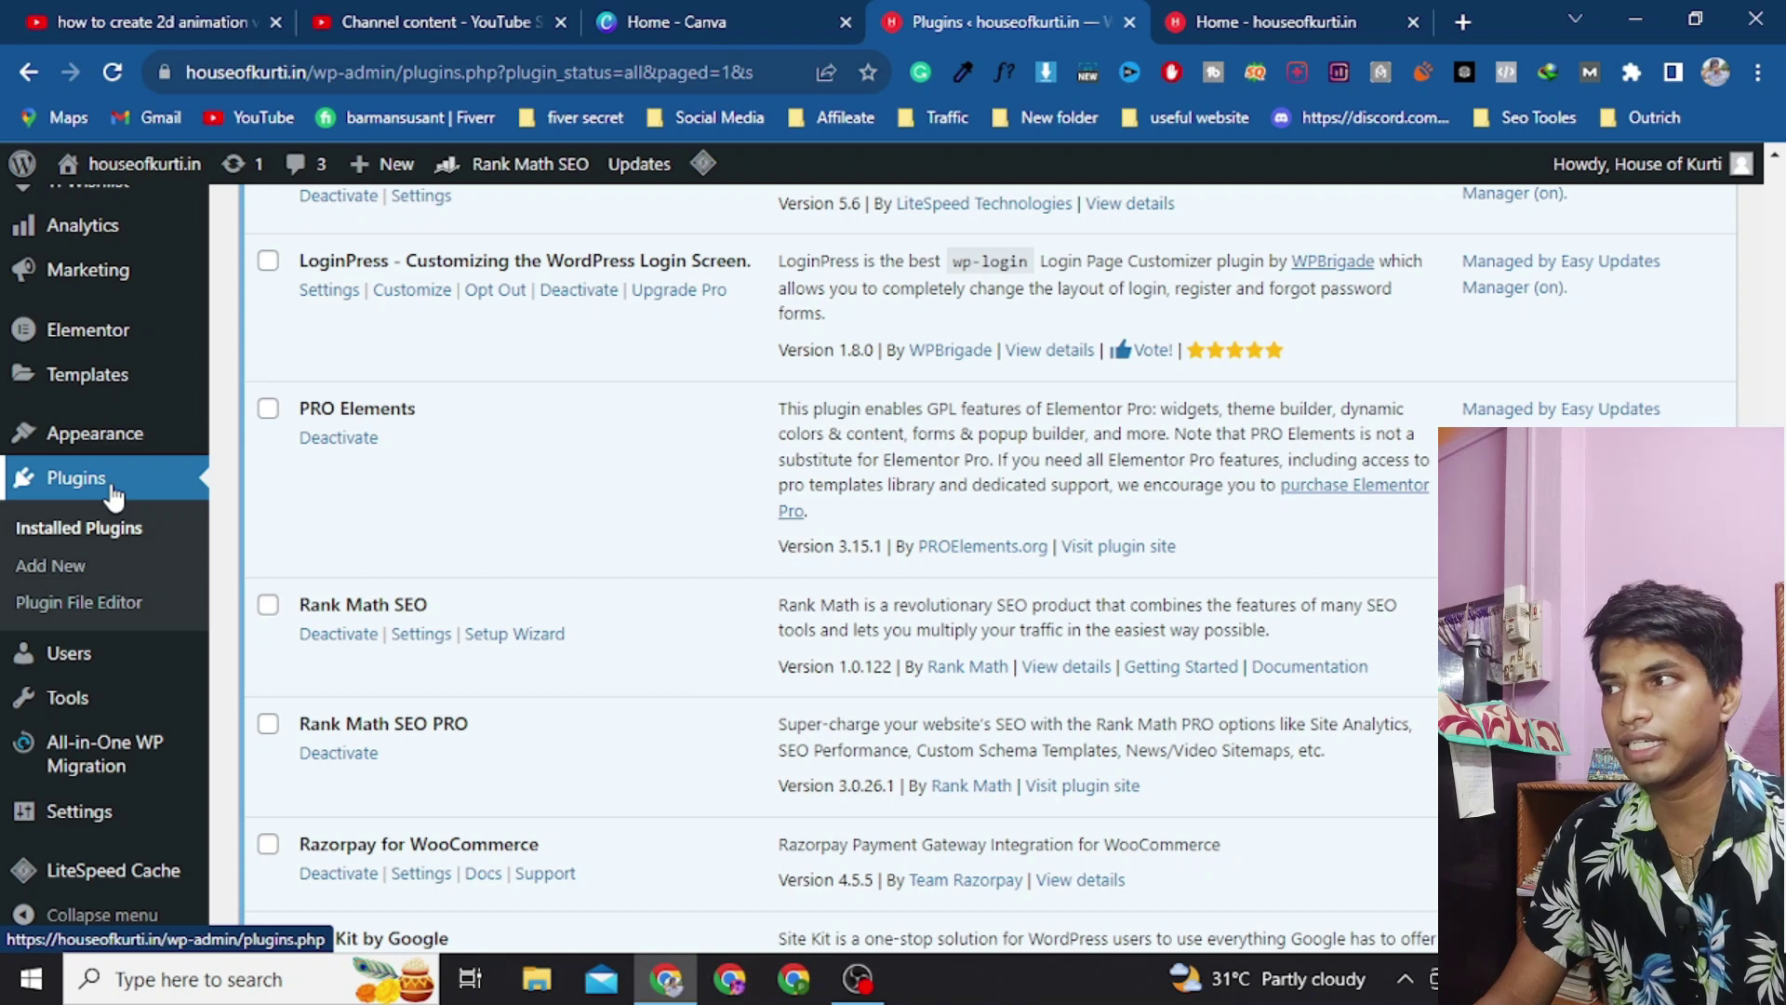
Step: Search the plugin directory for "google site", then open and close the details of Site Kit by Google
left_click(97, 569)
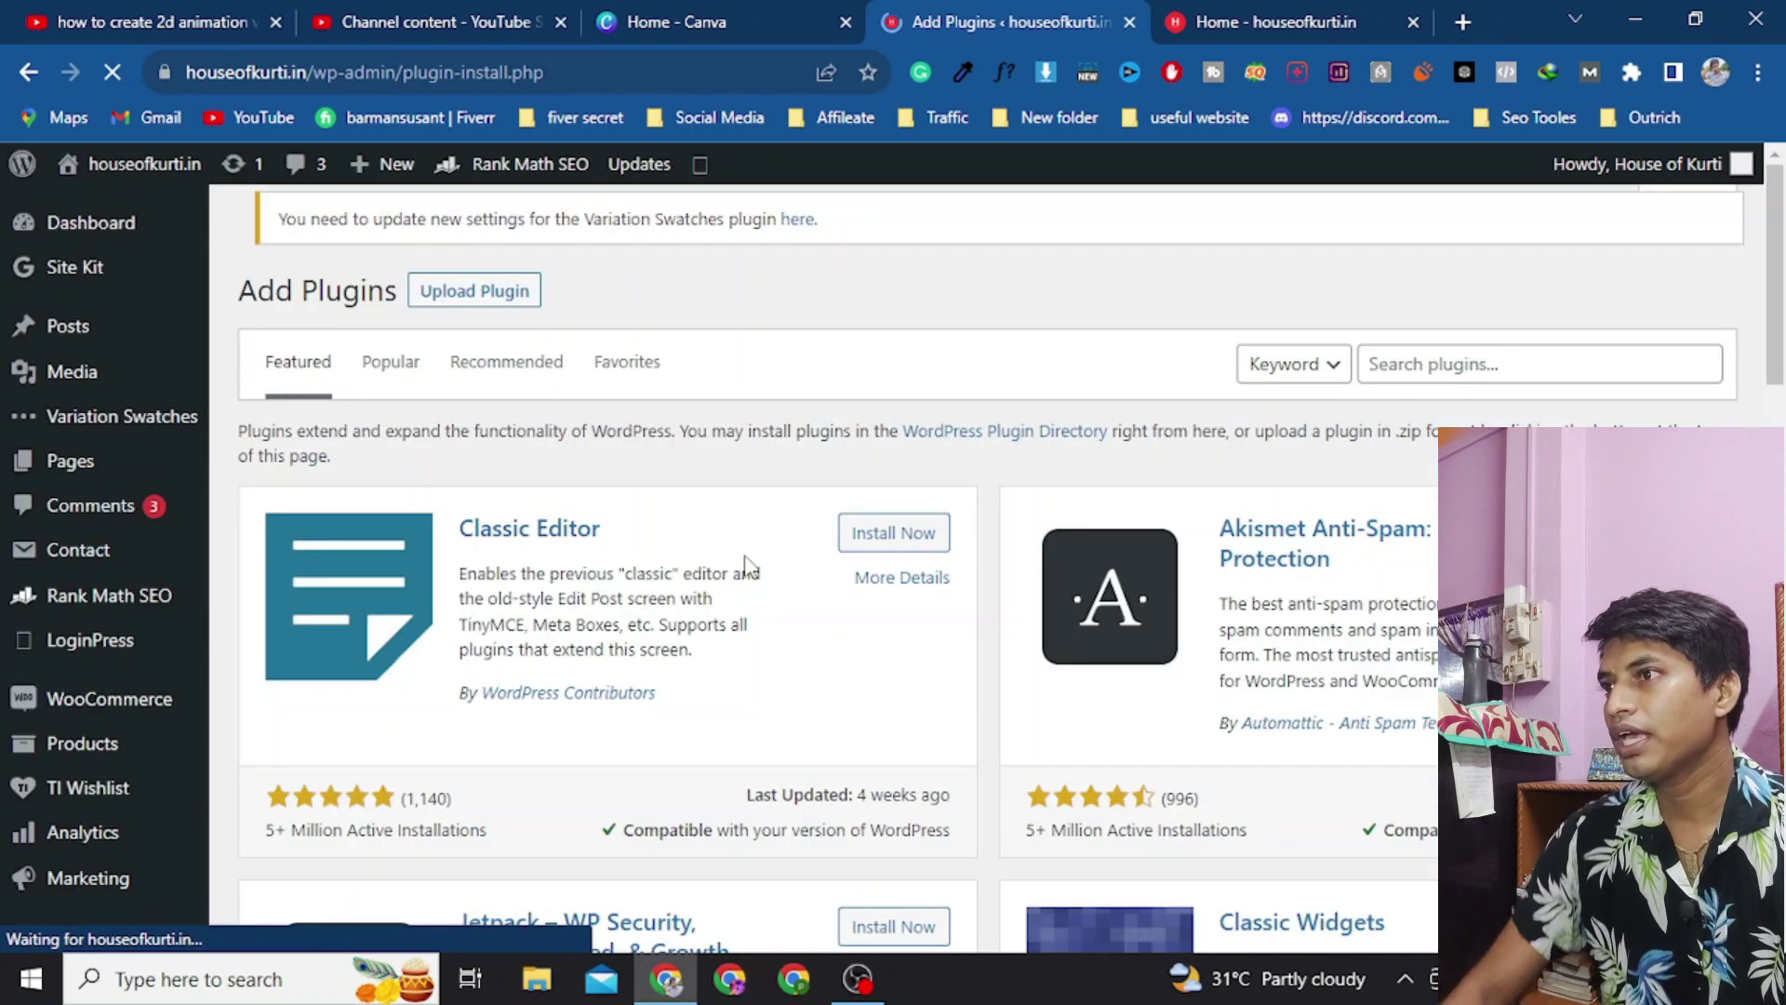
left_click(1453, 372)
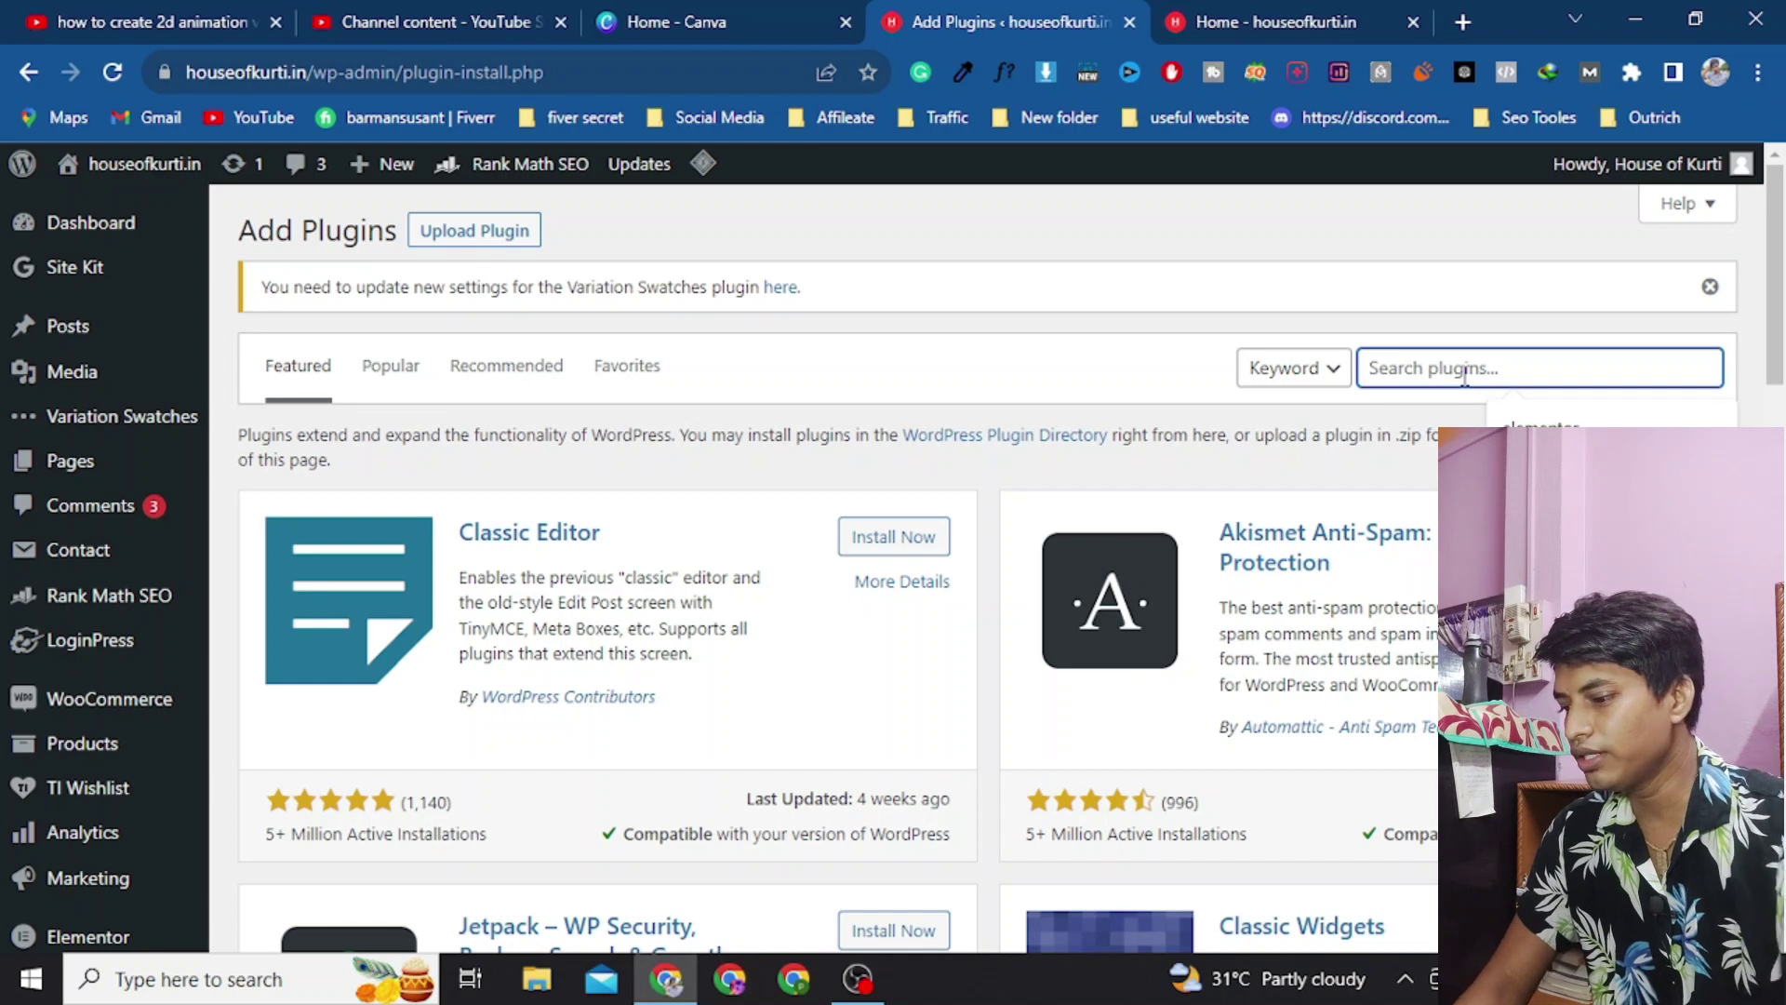
type("google site")
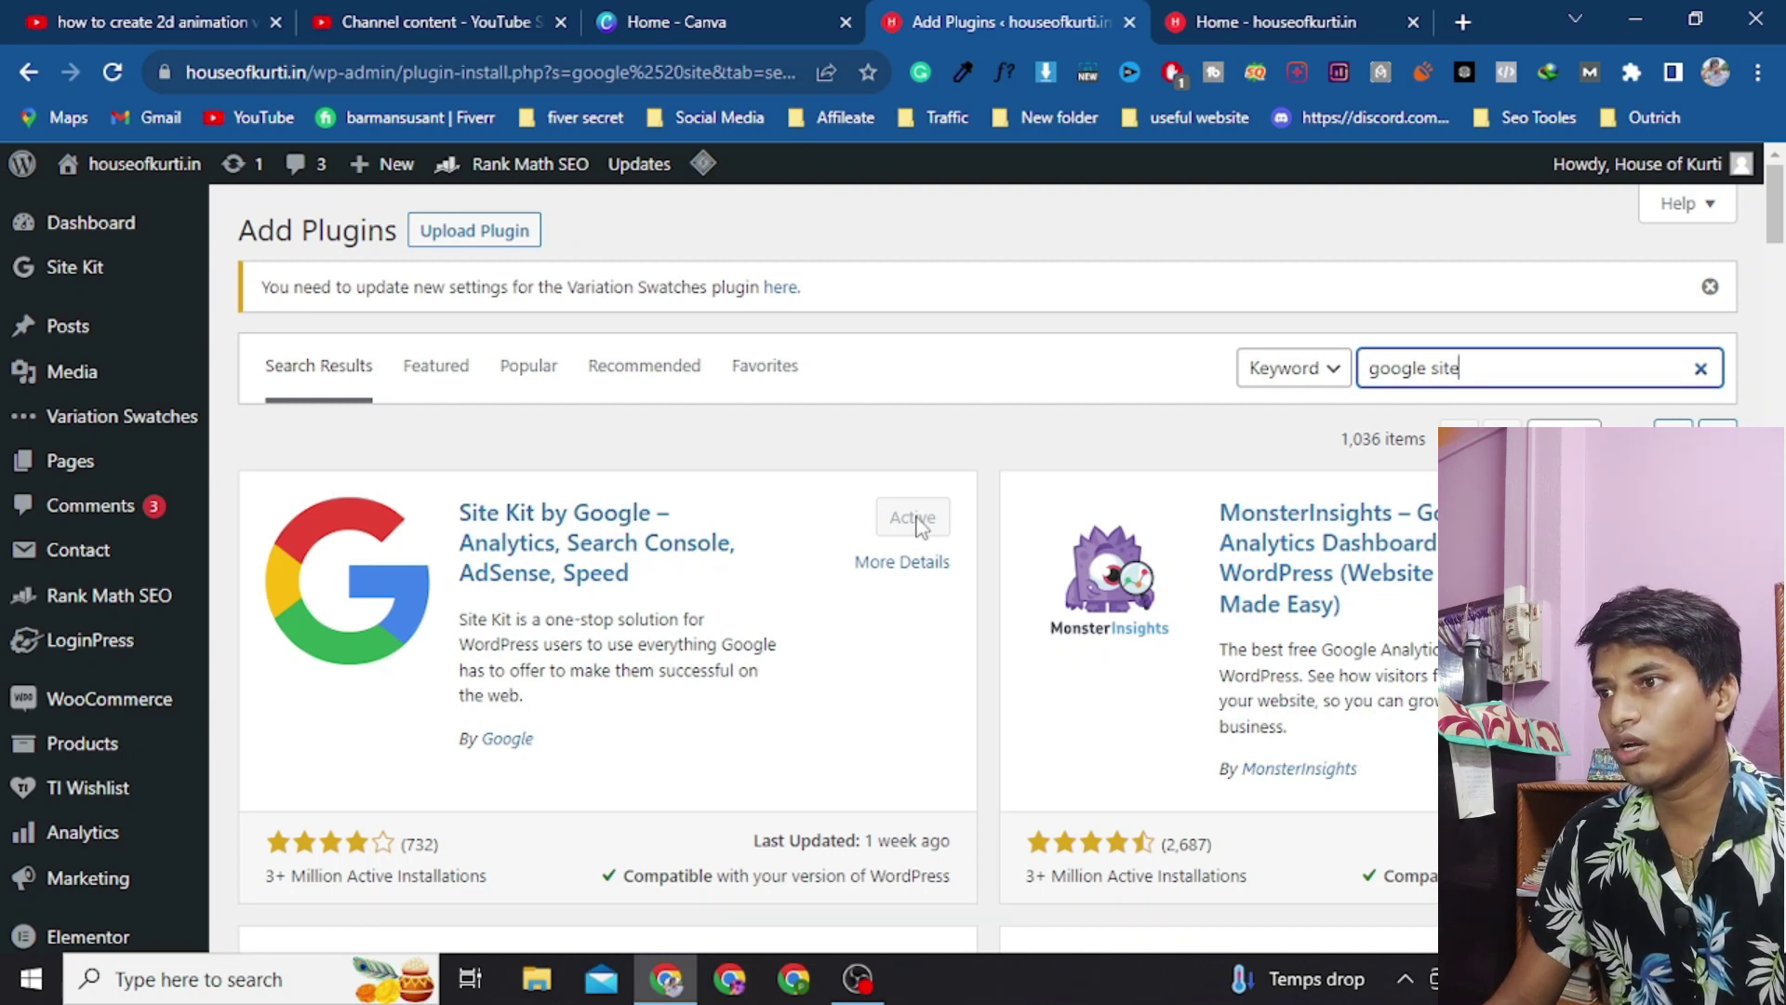
left_click(621, 561)
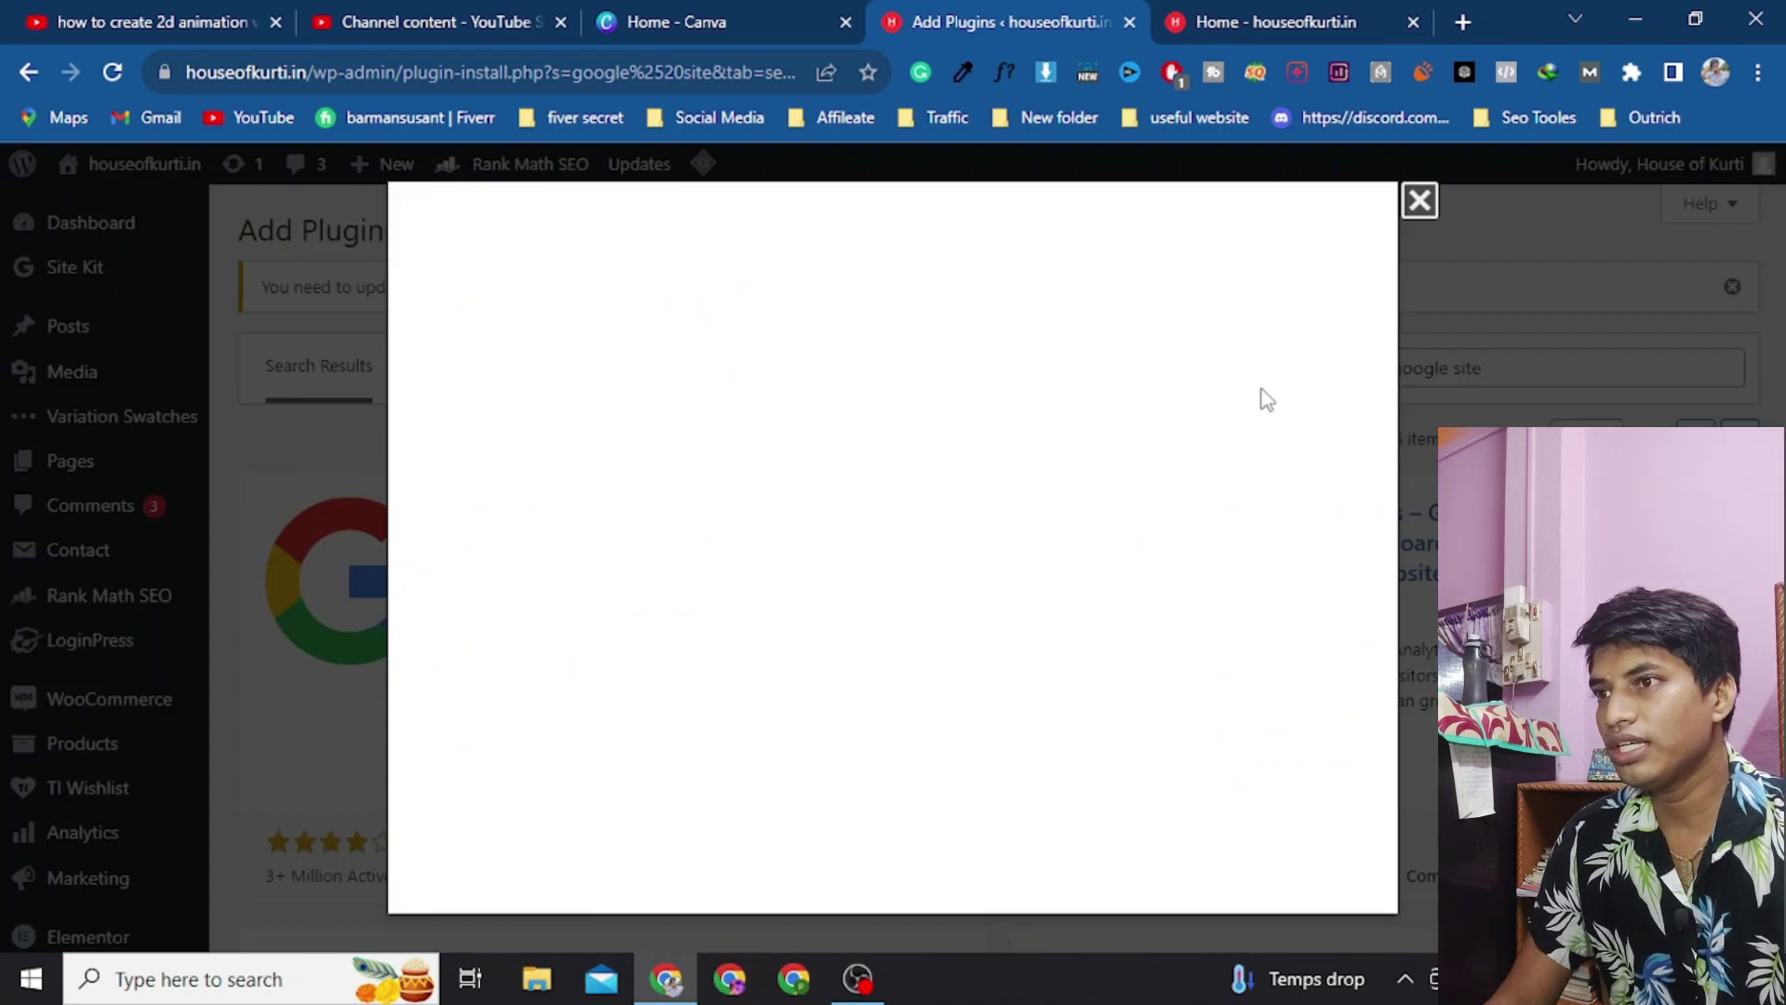
left_click(1421, 201)
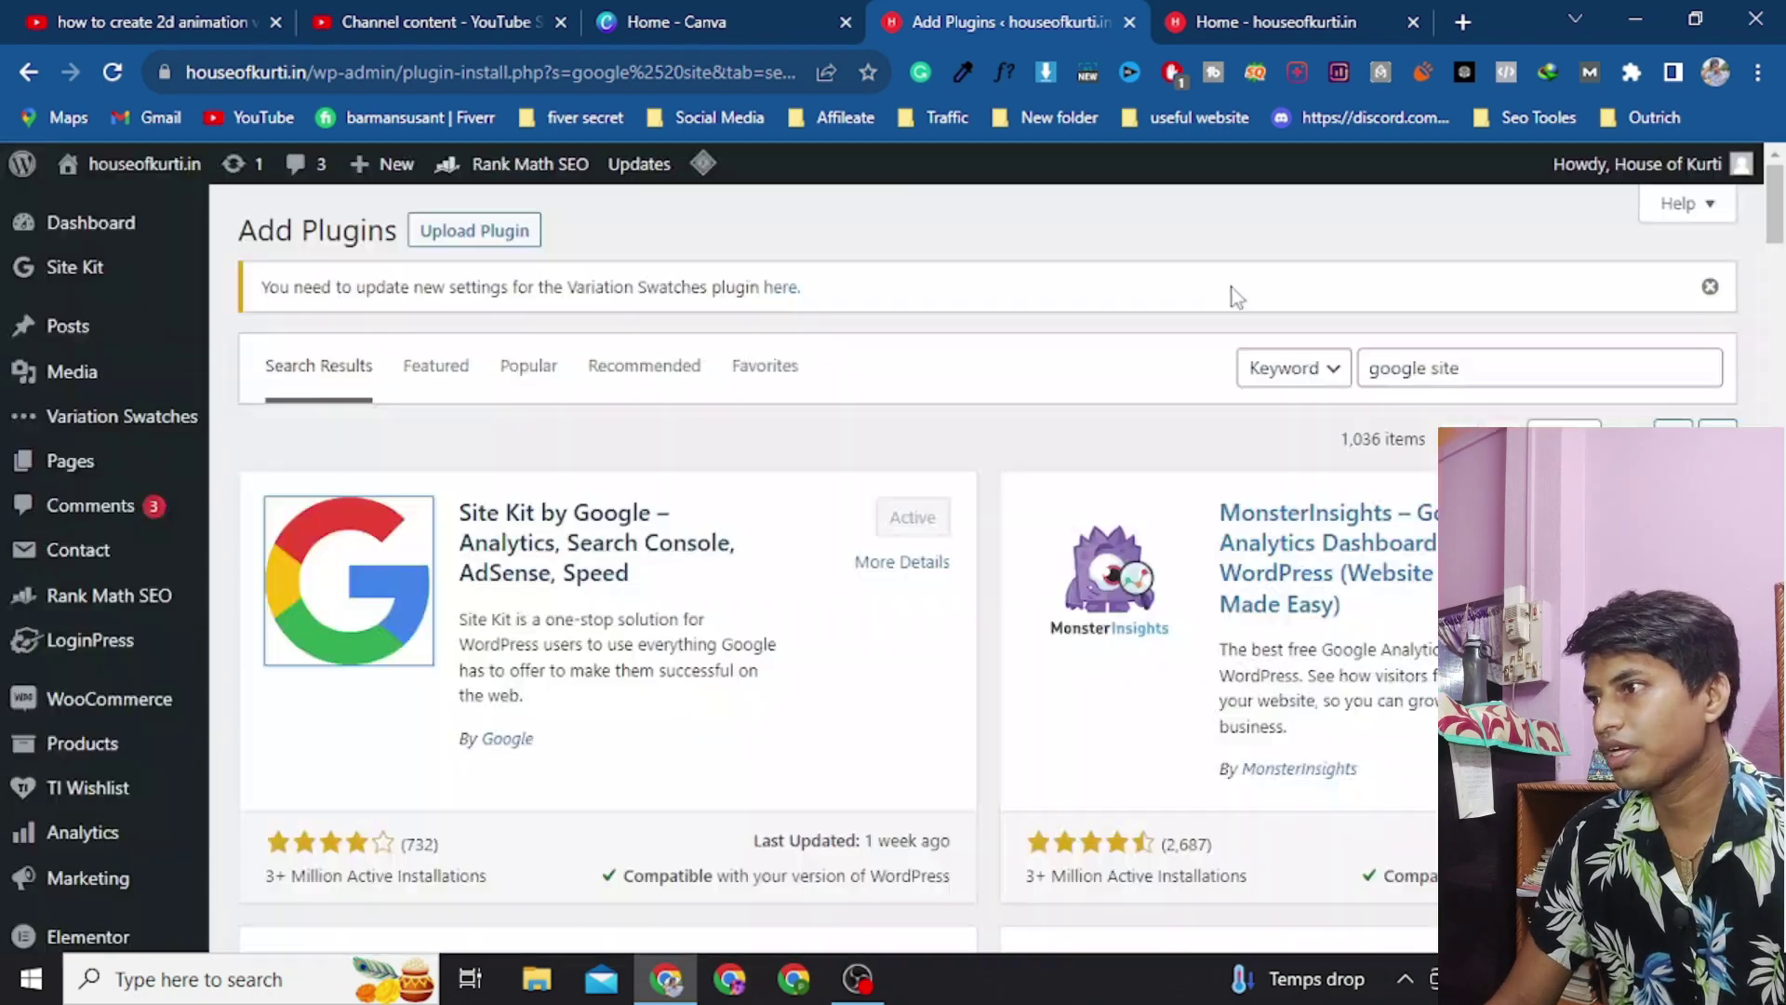
Step: Return to the installed plugins and locate the Site Kit by Google entry
scroll(595, 616, "down", 3)
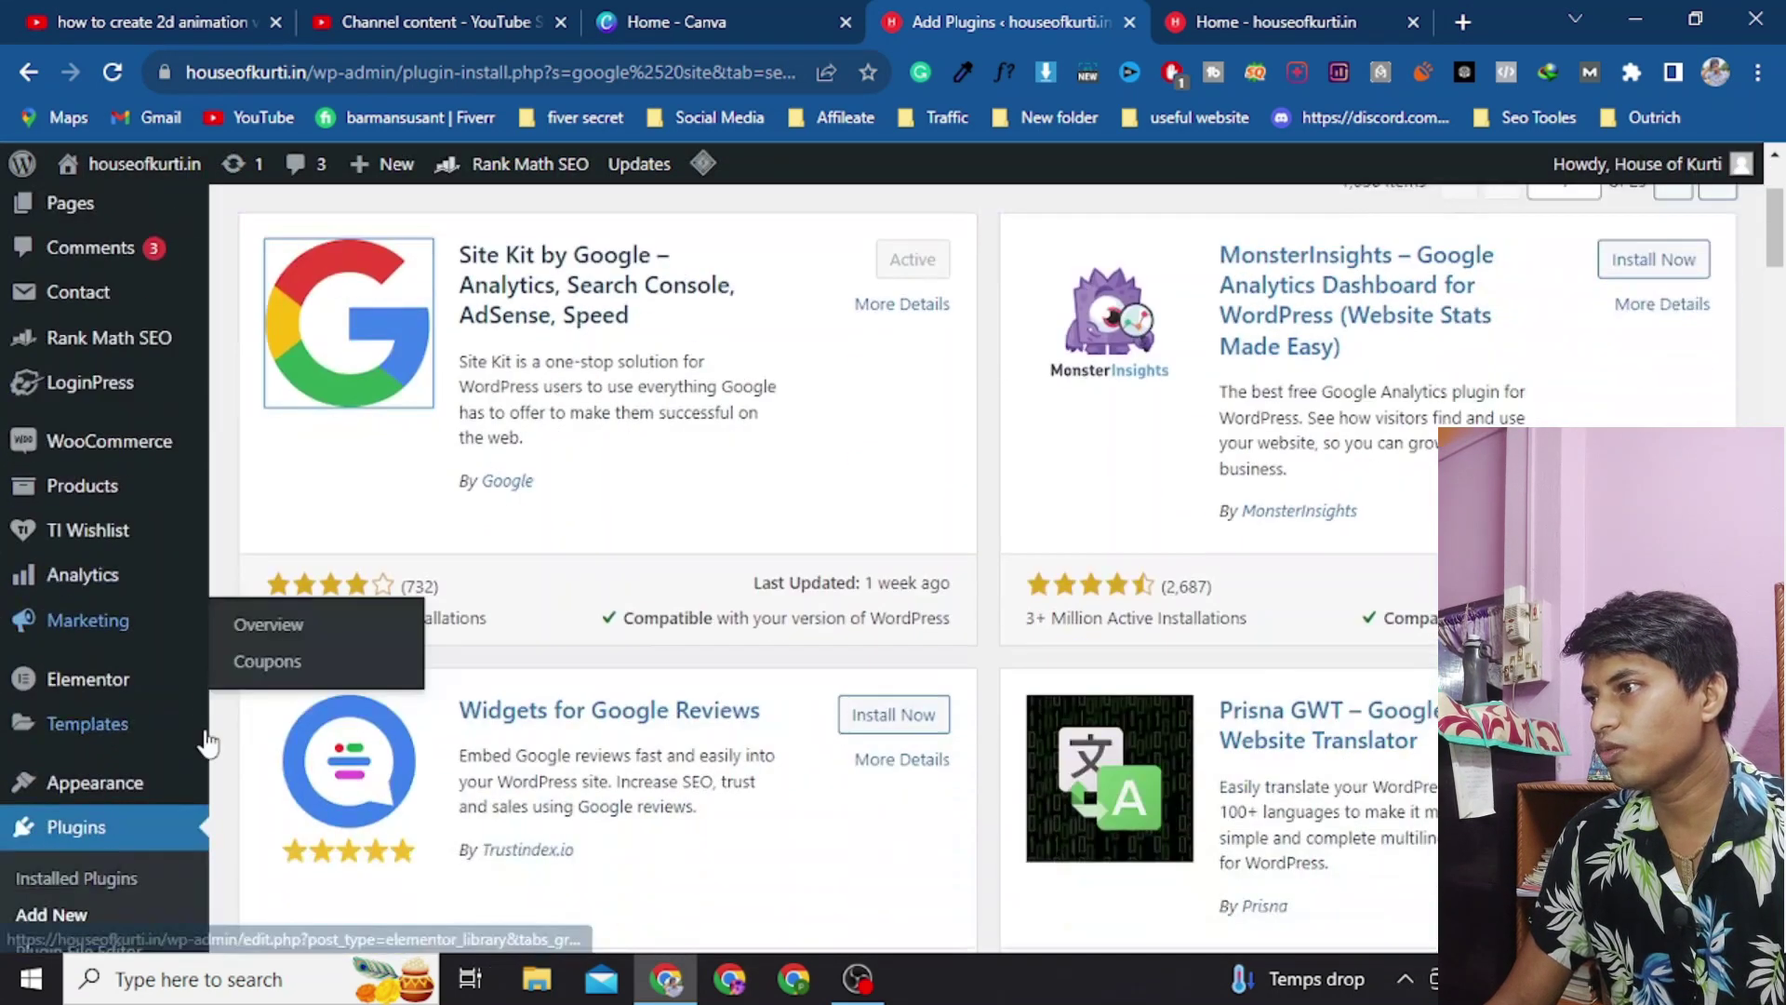
left_click(128, 835)
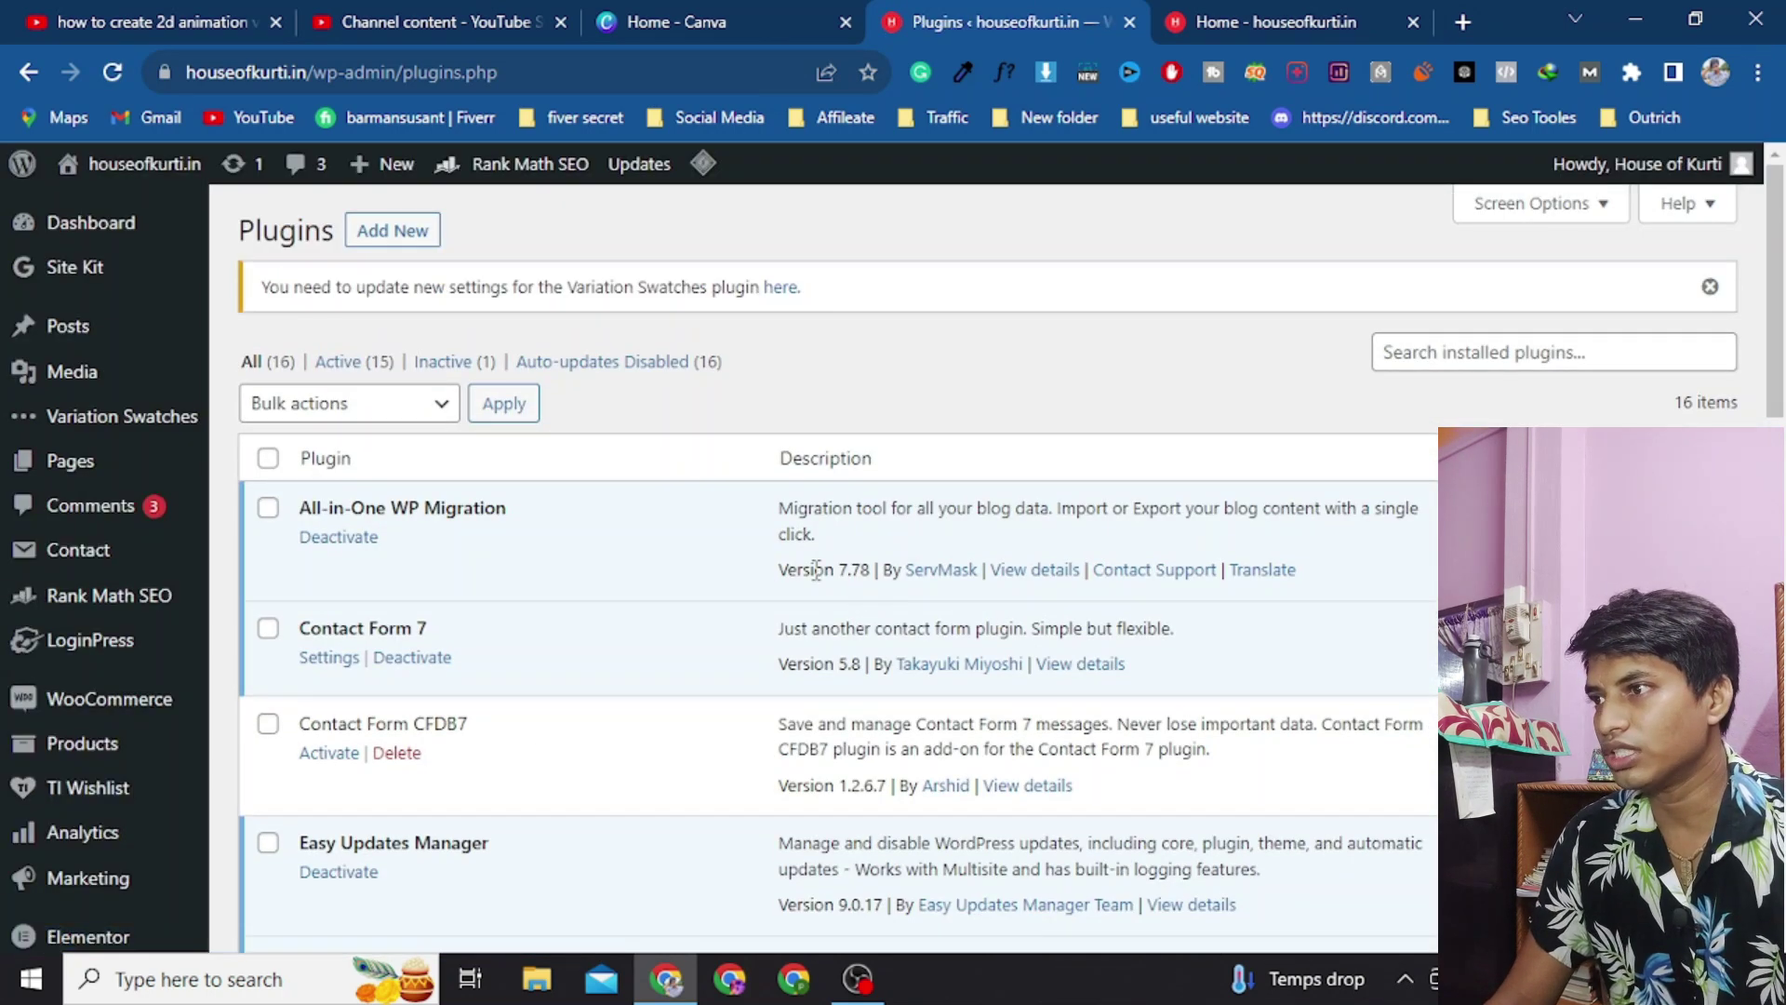
scroll(816, 570, "down", 3)
scroll(816, 569, "down", 8)
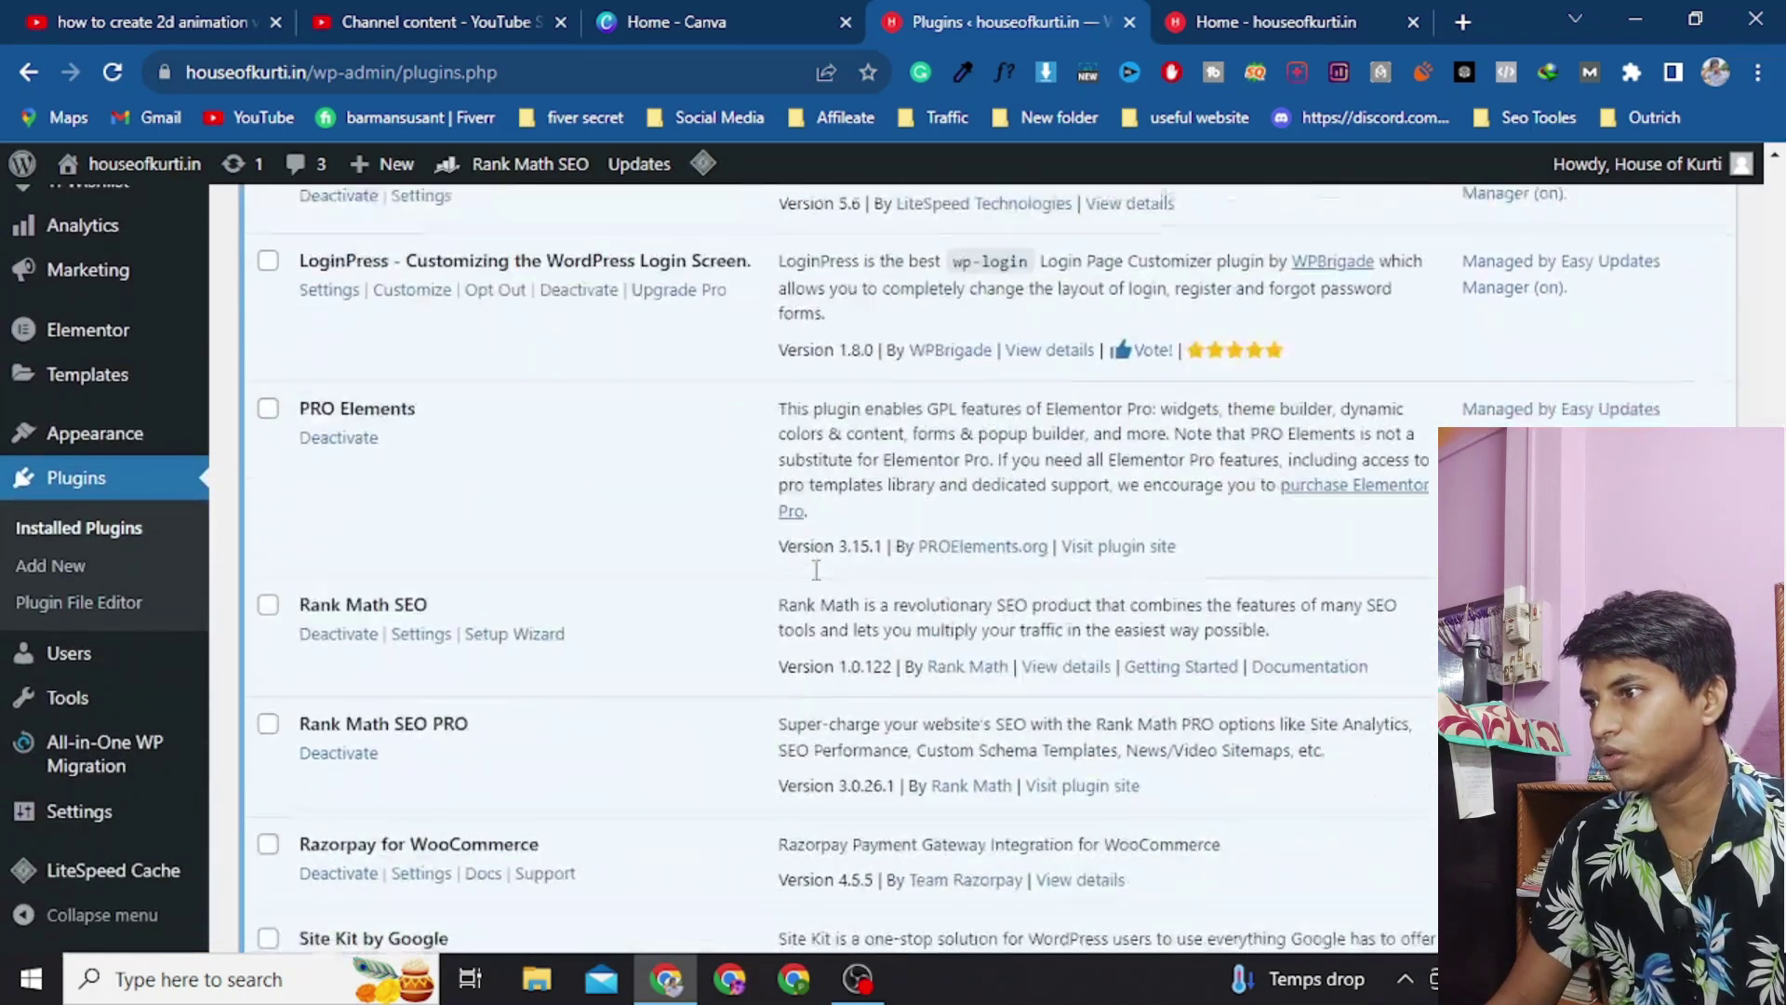
scroll(816, 570, "down", 3)
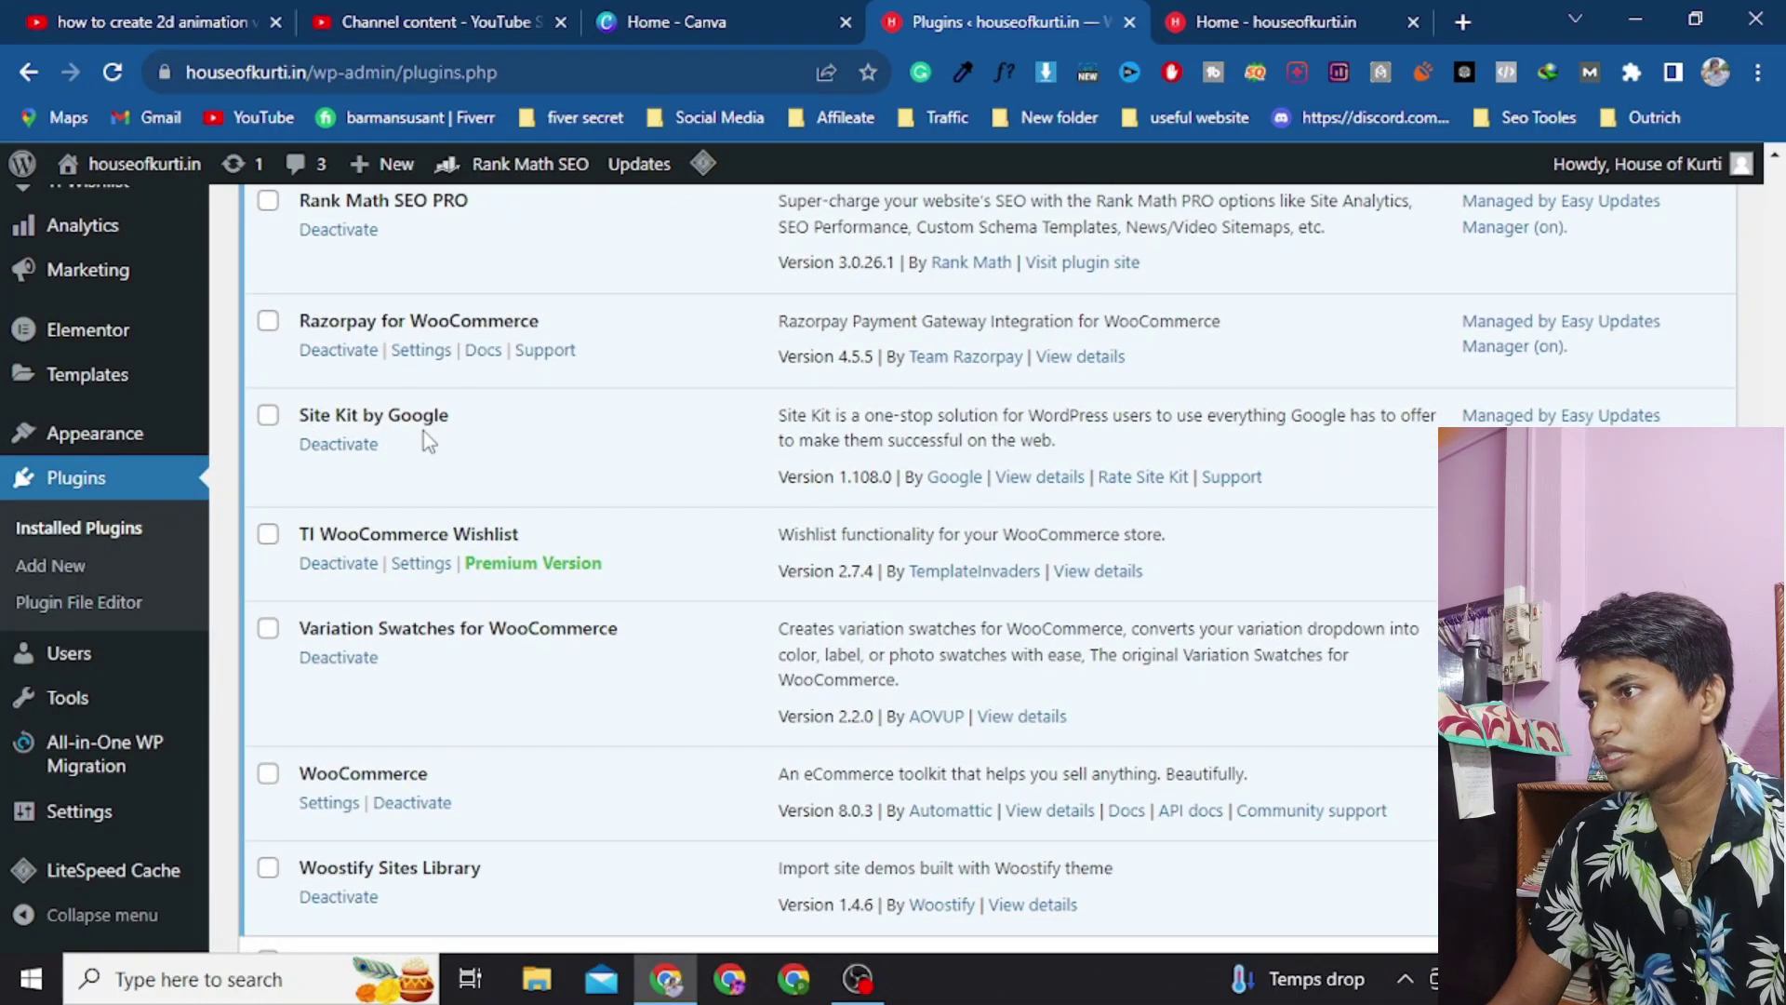
scroll(741, 507, "up", 10)
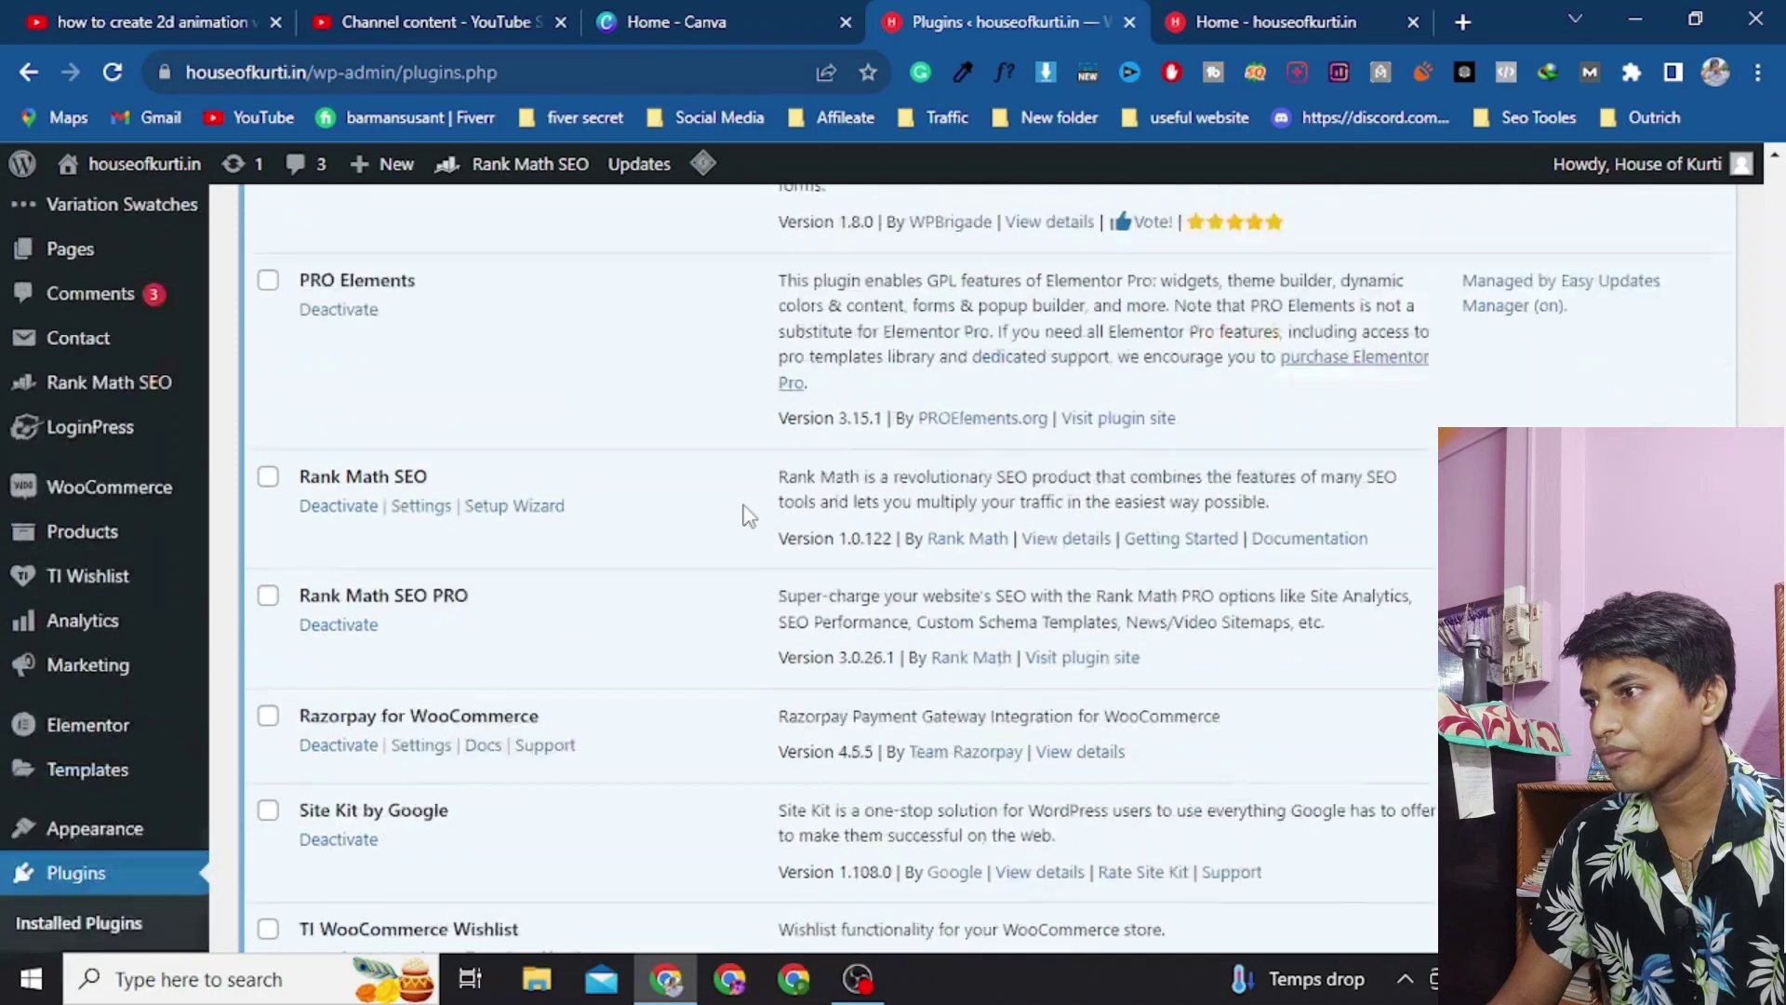
scroll(748, 515, "up", 3)
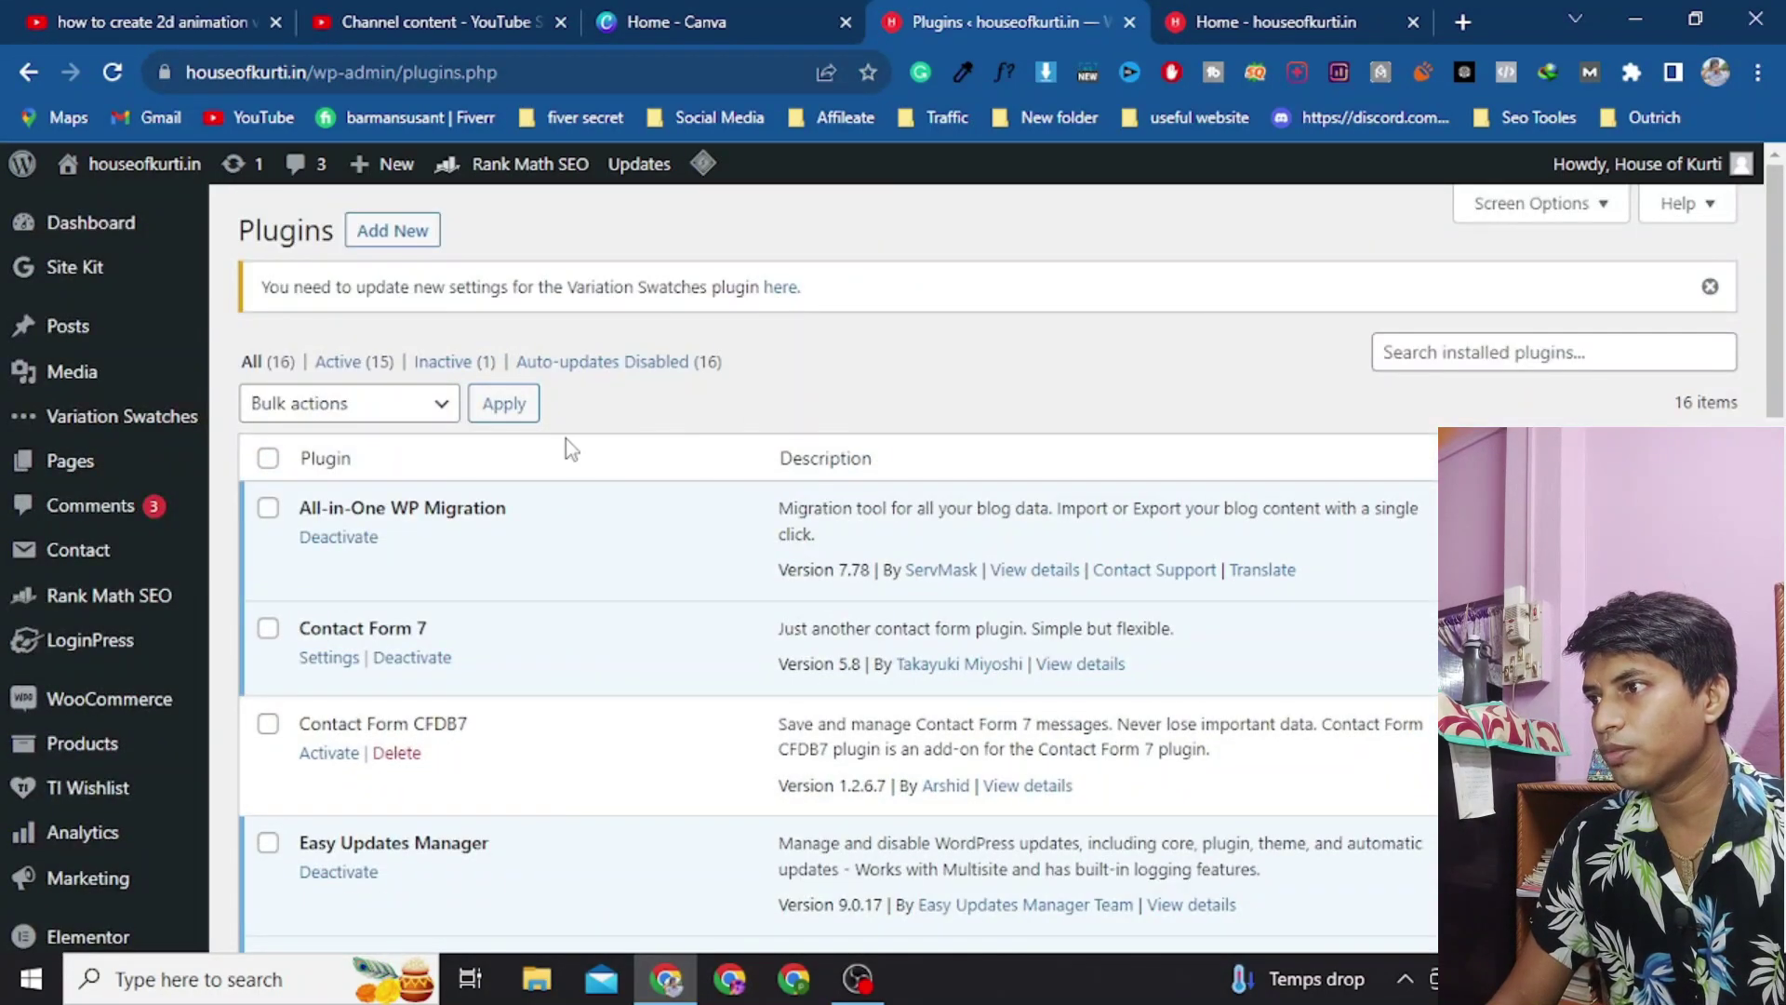
Step: Open the WordPress dashboard home page and look over its widgets and admin sections
left_click(99, 233)
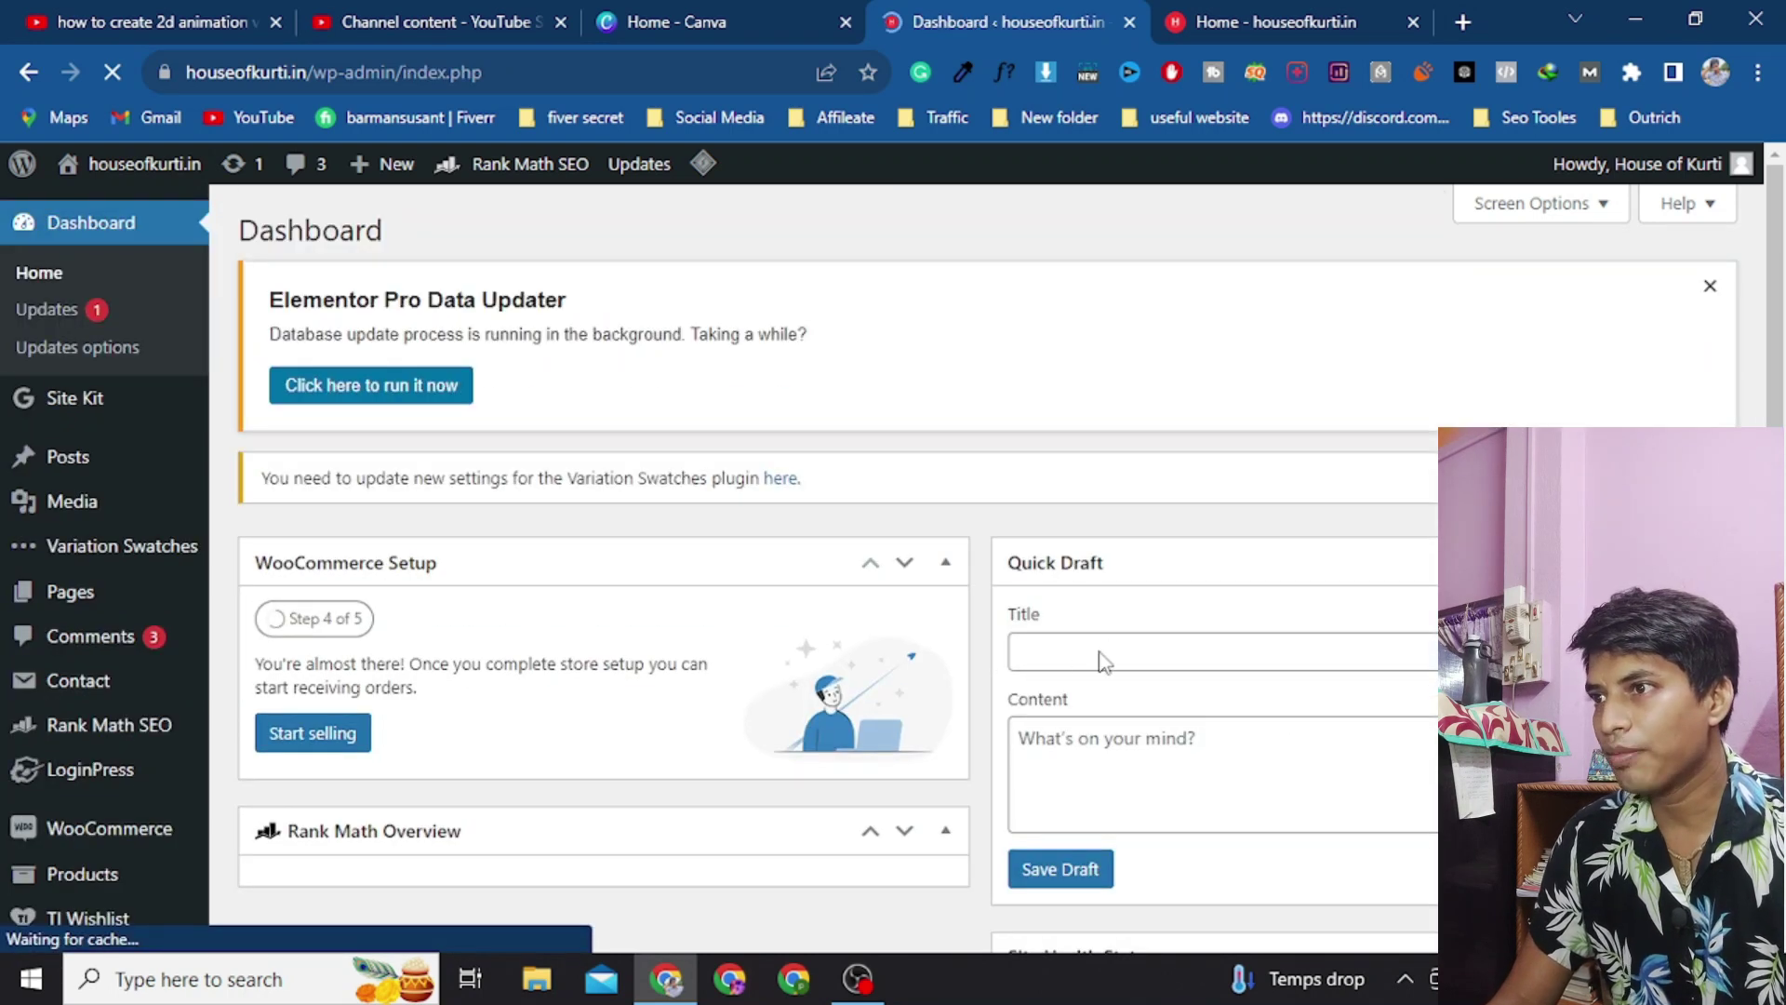
scroll(1104, 659, "down", 10)
scroll(1104, 659, "up", 10)
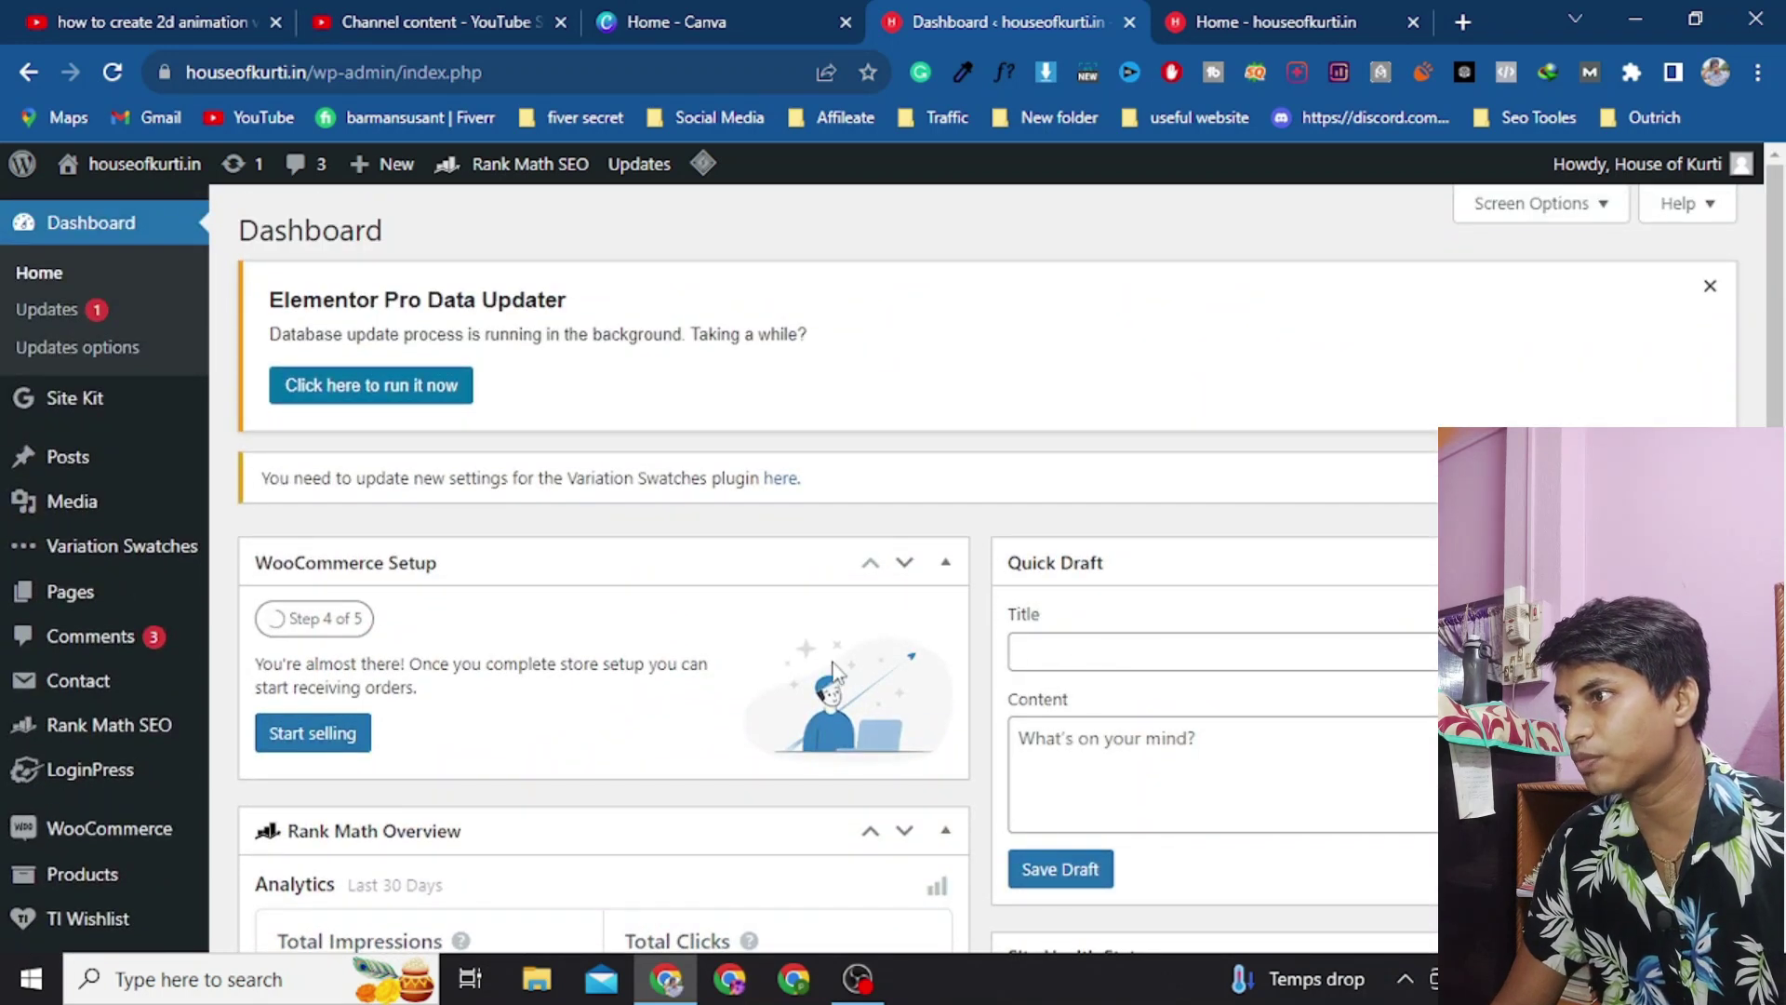
scroll(135, 725, "down", 3)
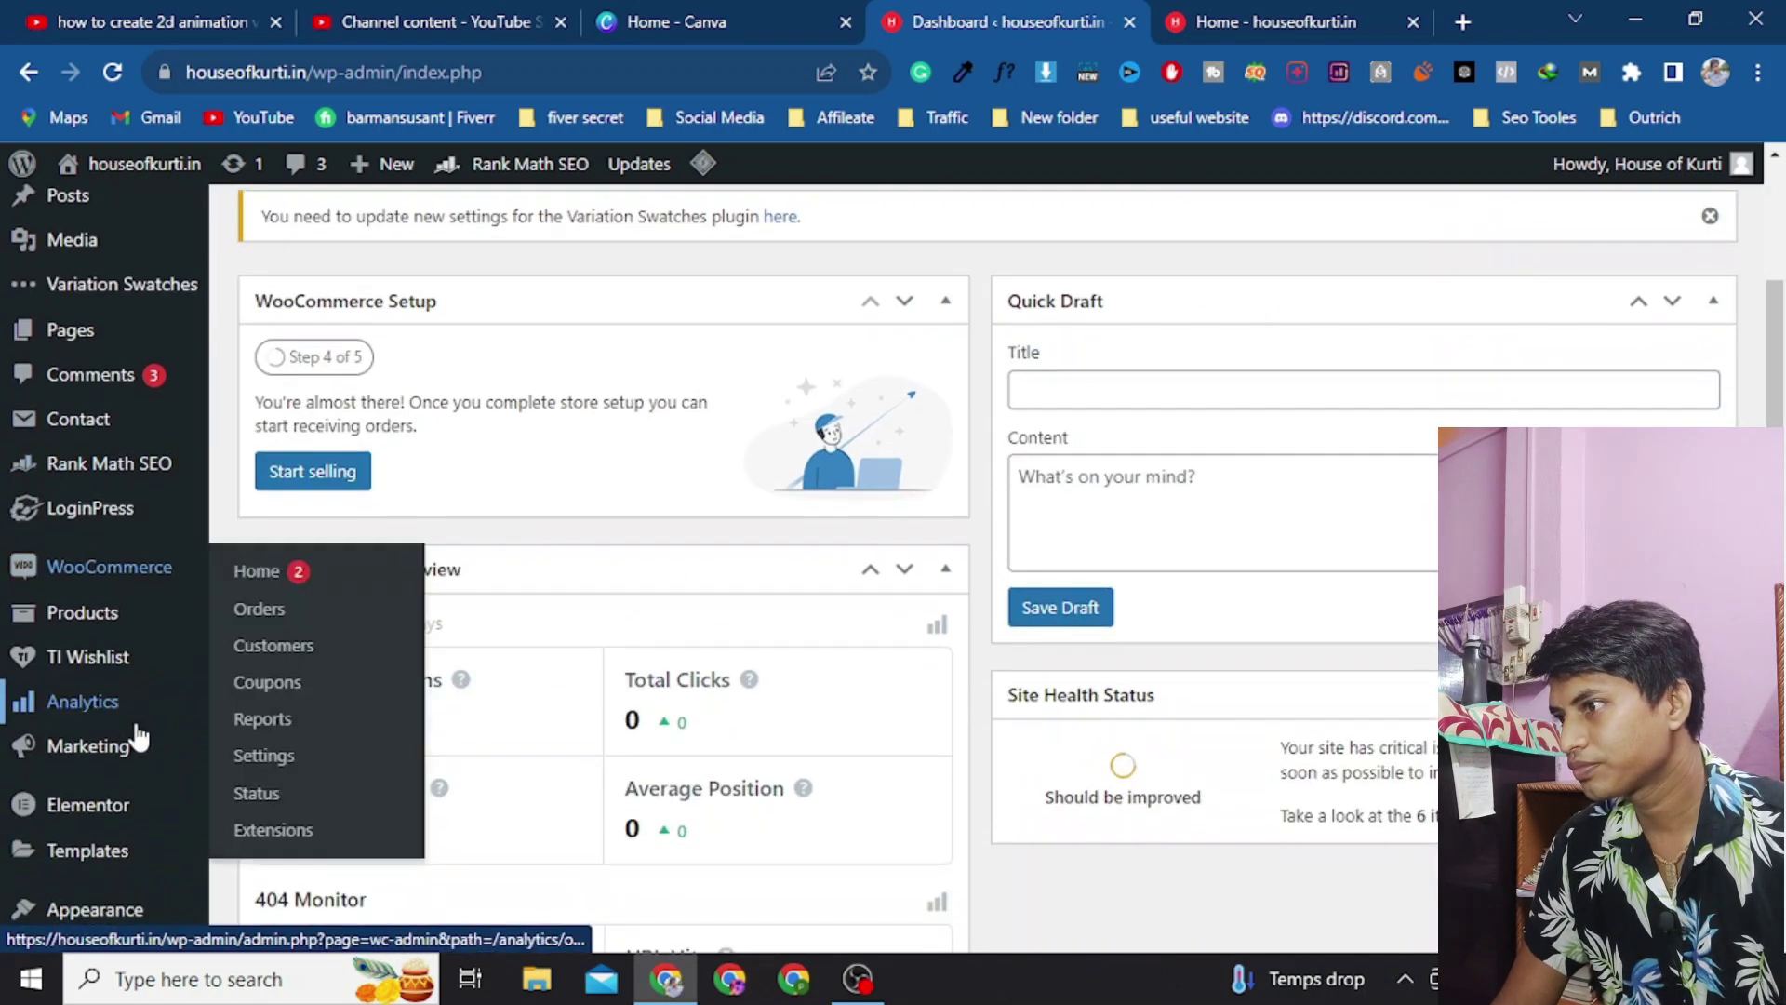
scroll(147, 598, "up", 3)
scroll(147, 598, "down", 10)
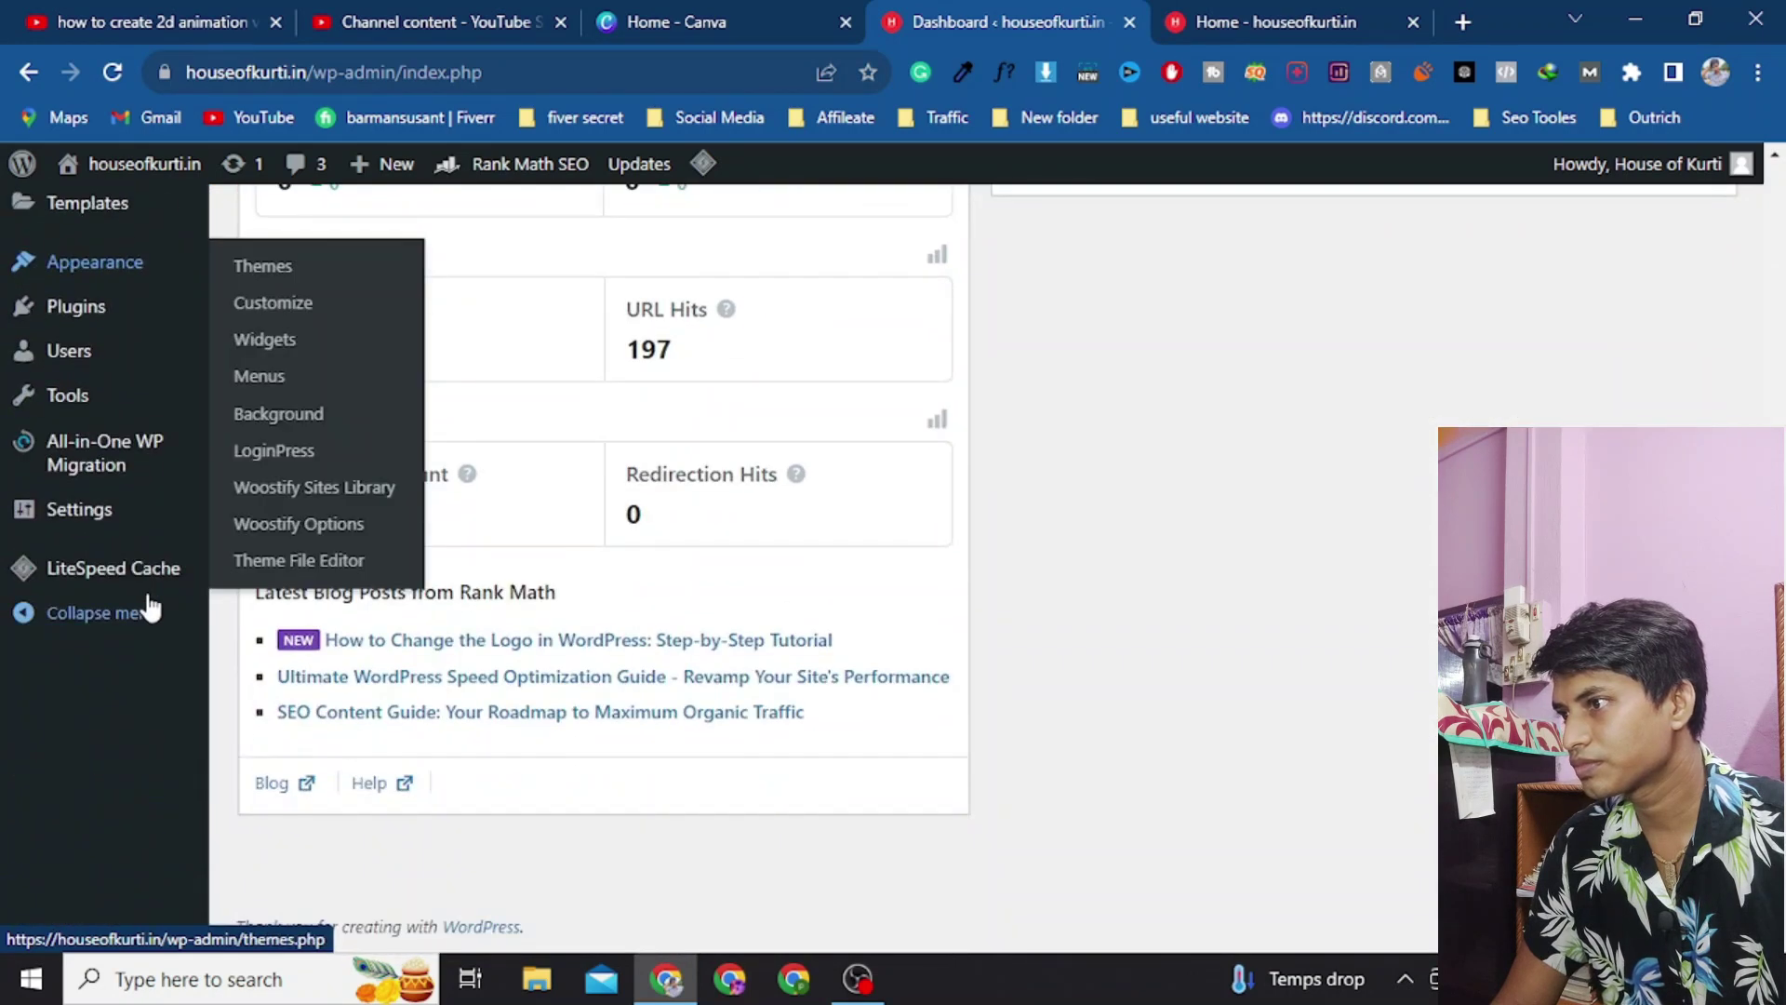
Step: Deactivate the Site Kit by Google plugin from the installed plugins list
scroll(147, 606, "up", 3)
mouse_move(116, 570)
left_click(264, 579)
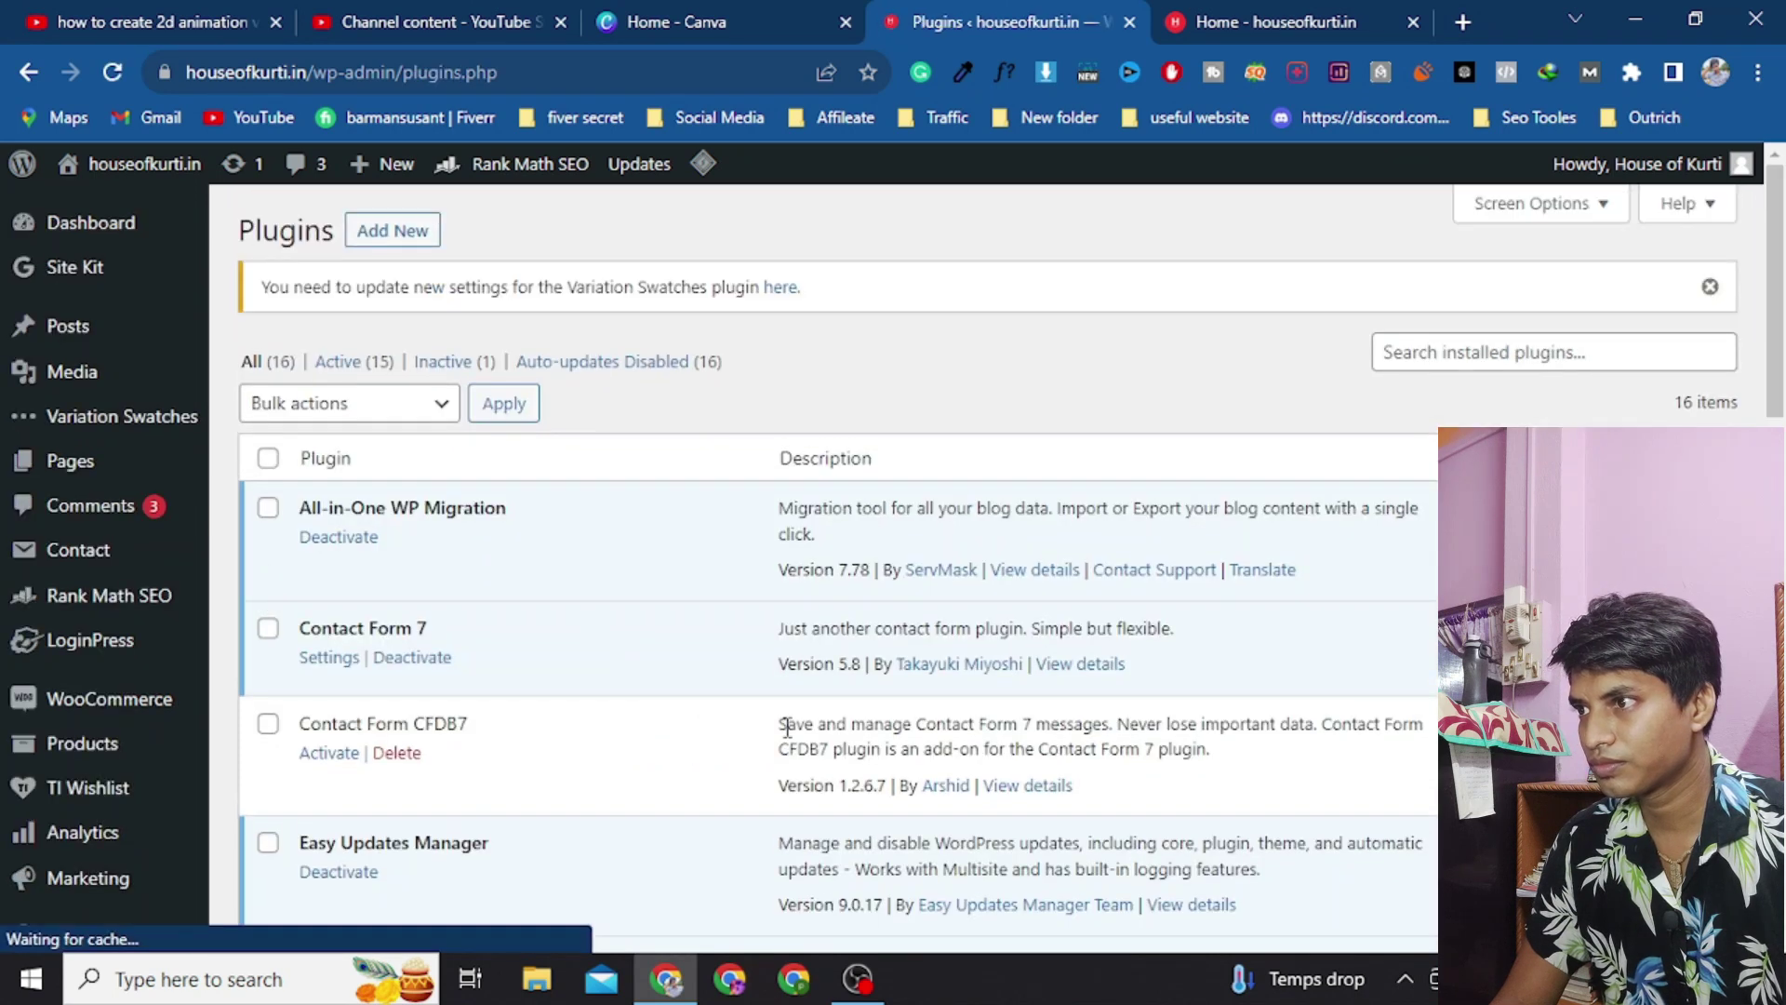
scroll(787, 725, "down", 3)
scroll(781, 716, "down", 3)
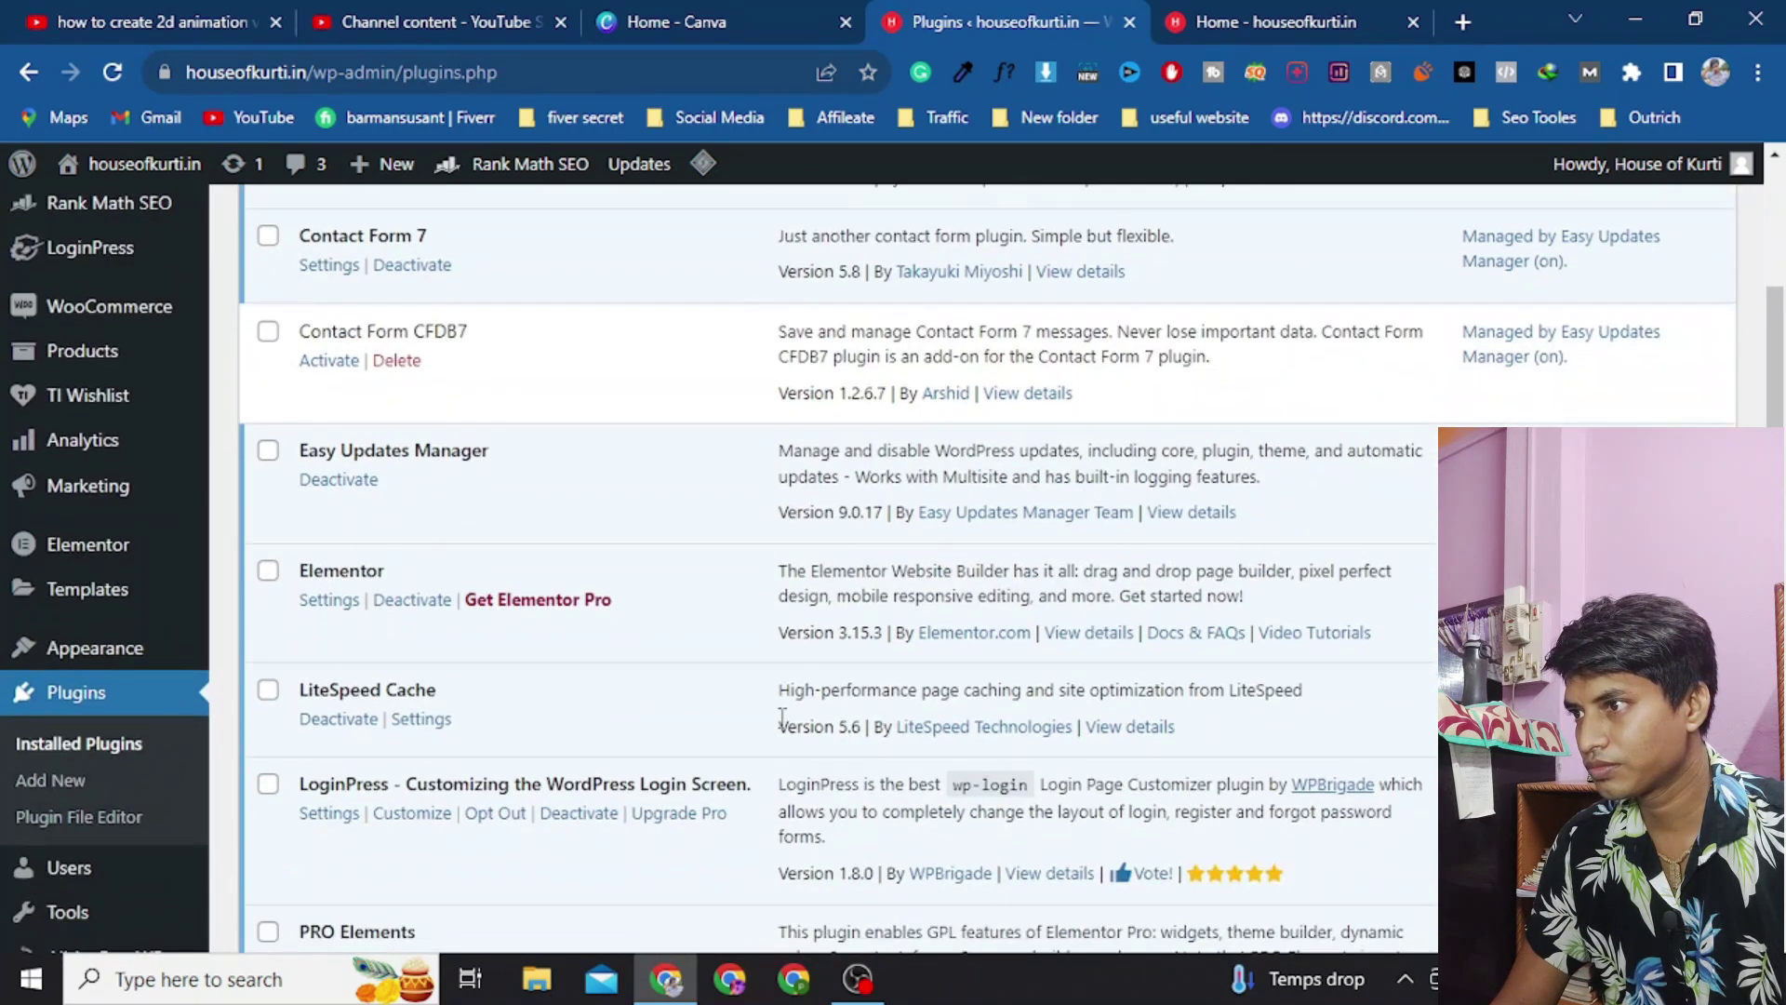
scroll(781, 725, "down", 9)
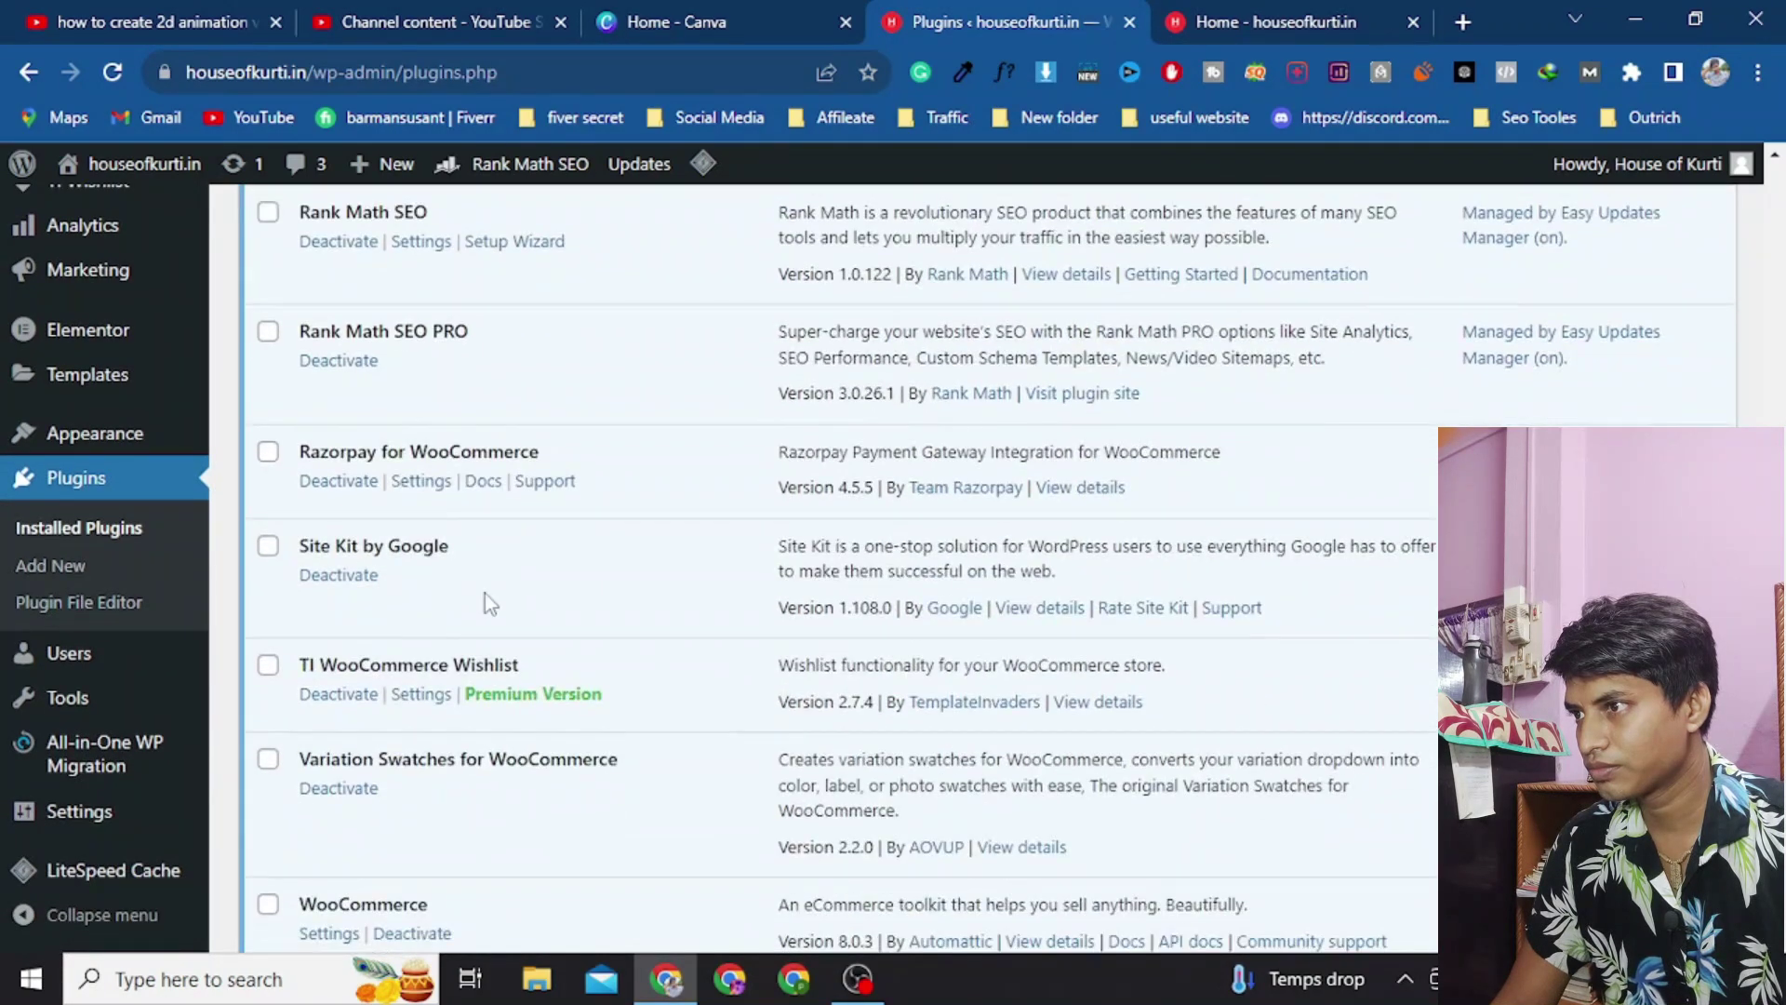
left_click(338, 577)
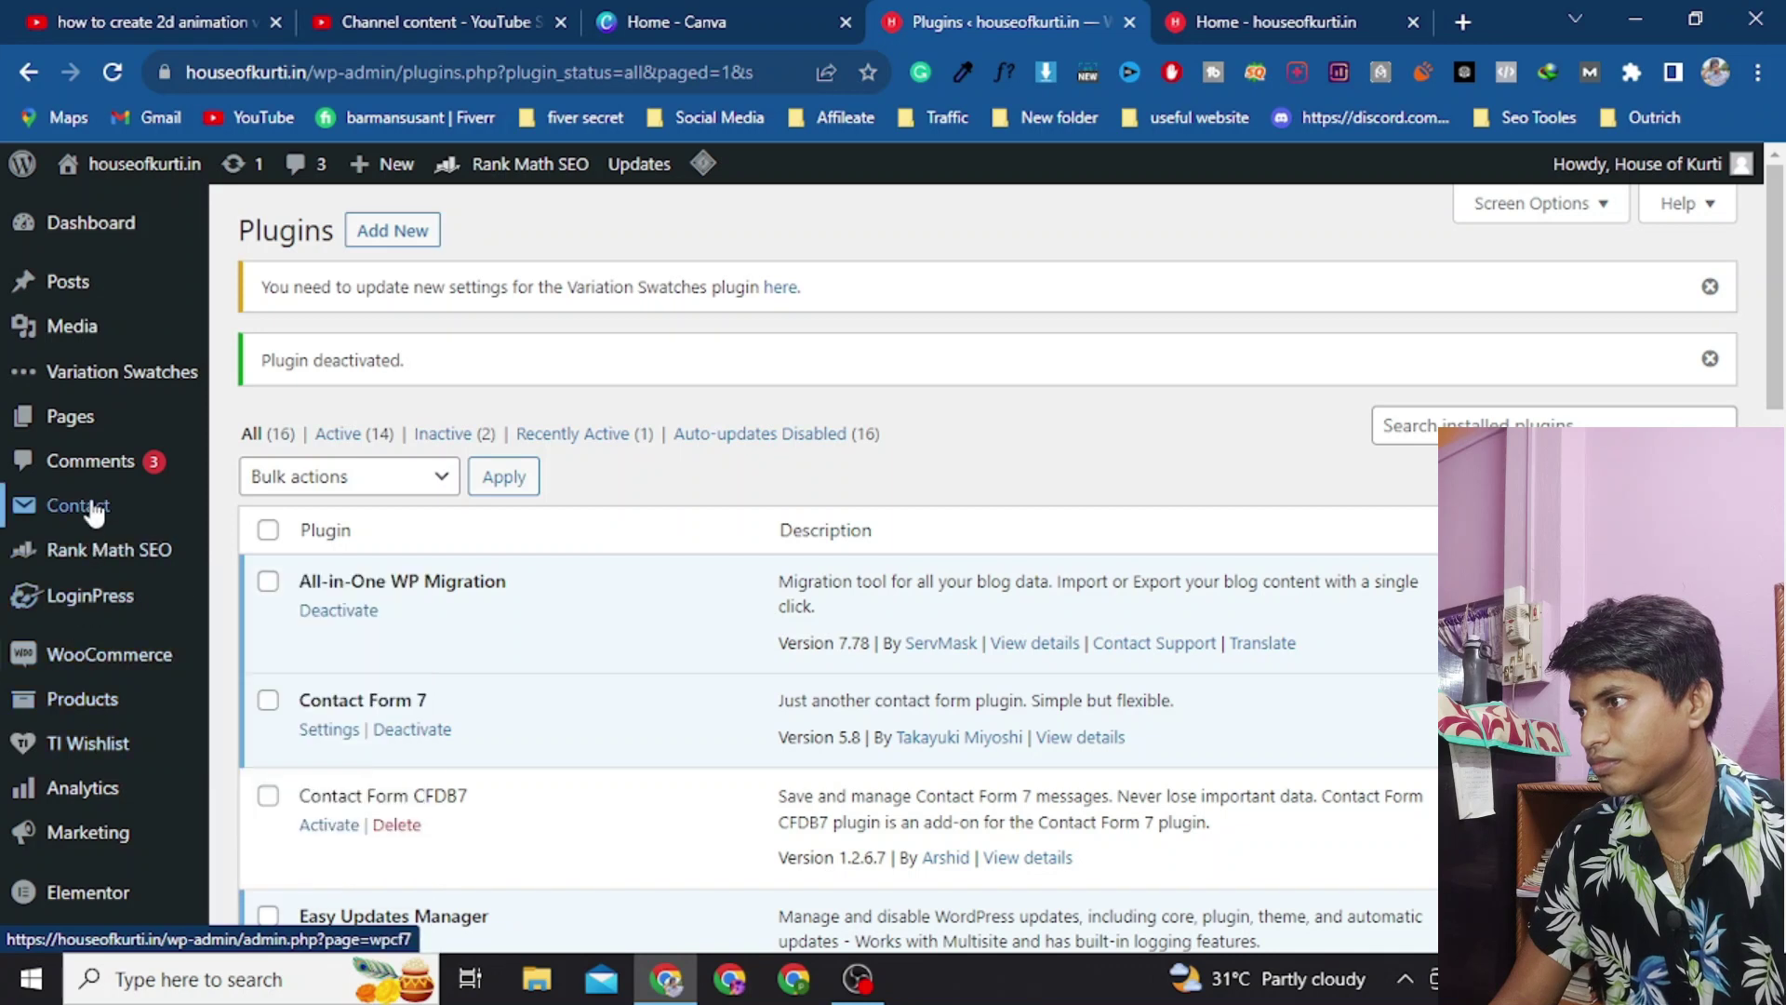
Step: Open the page for adding plugins and search it for "google site"
scroll(93, 558, "down", 1)
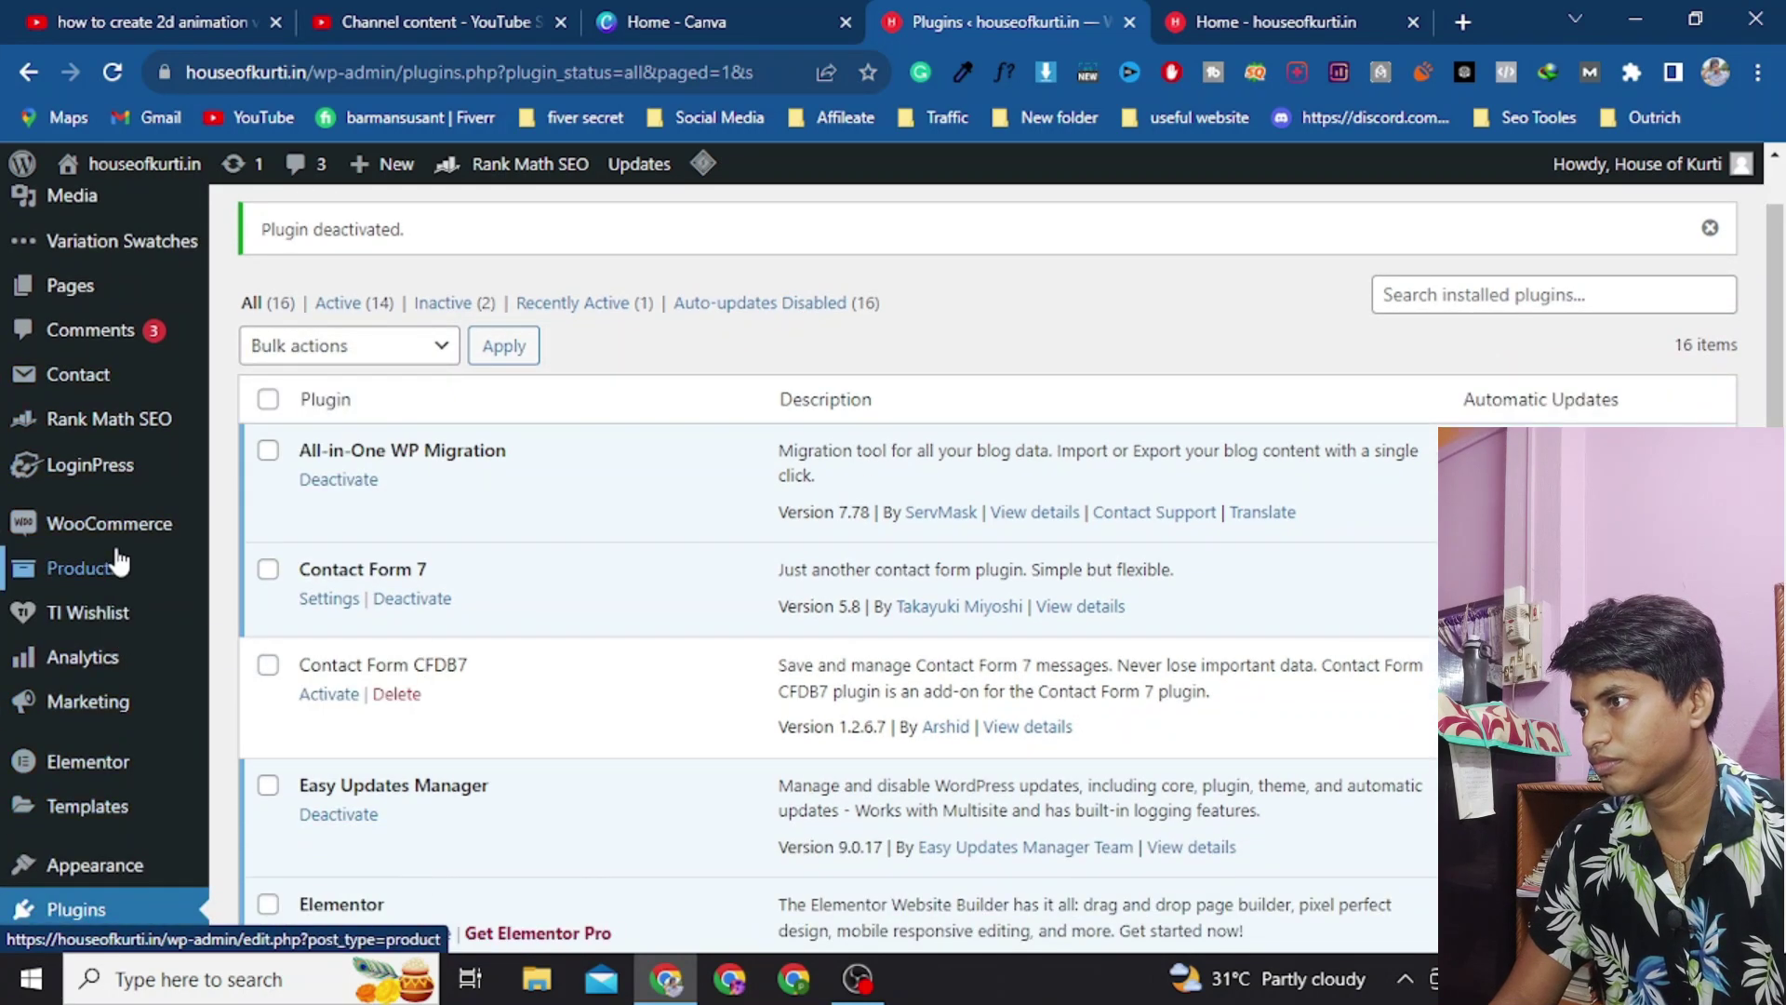
scroll(116, 563, "up", 1)
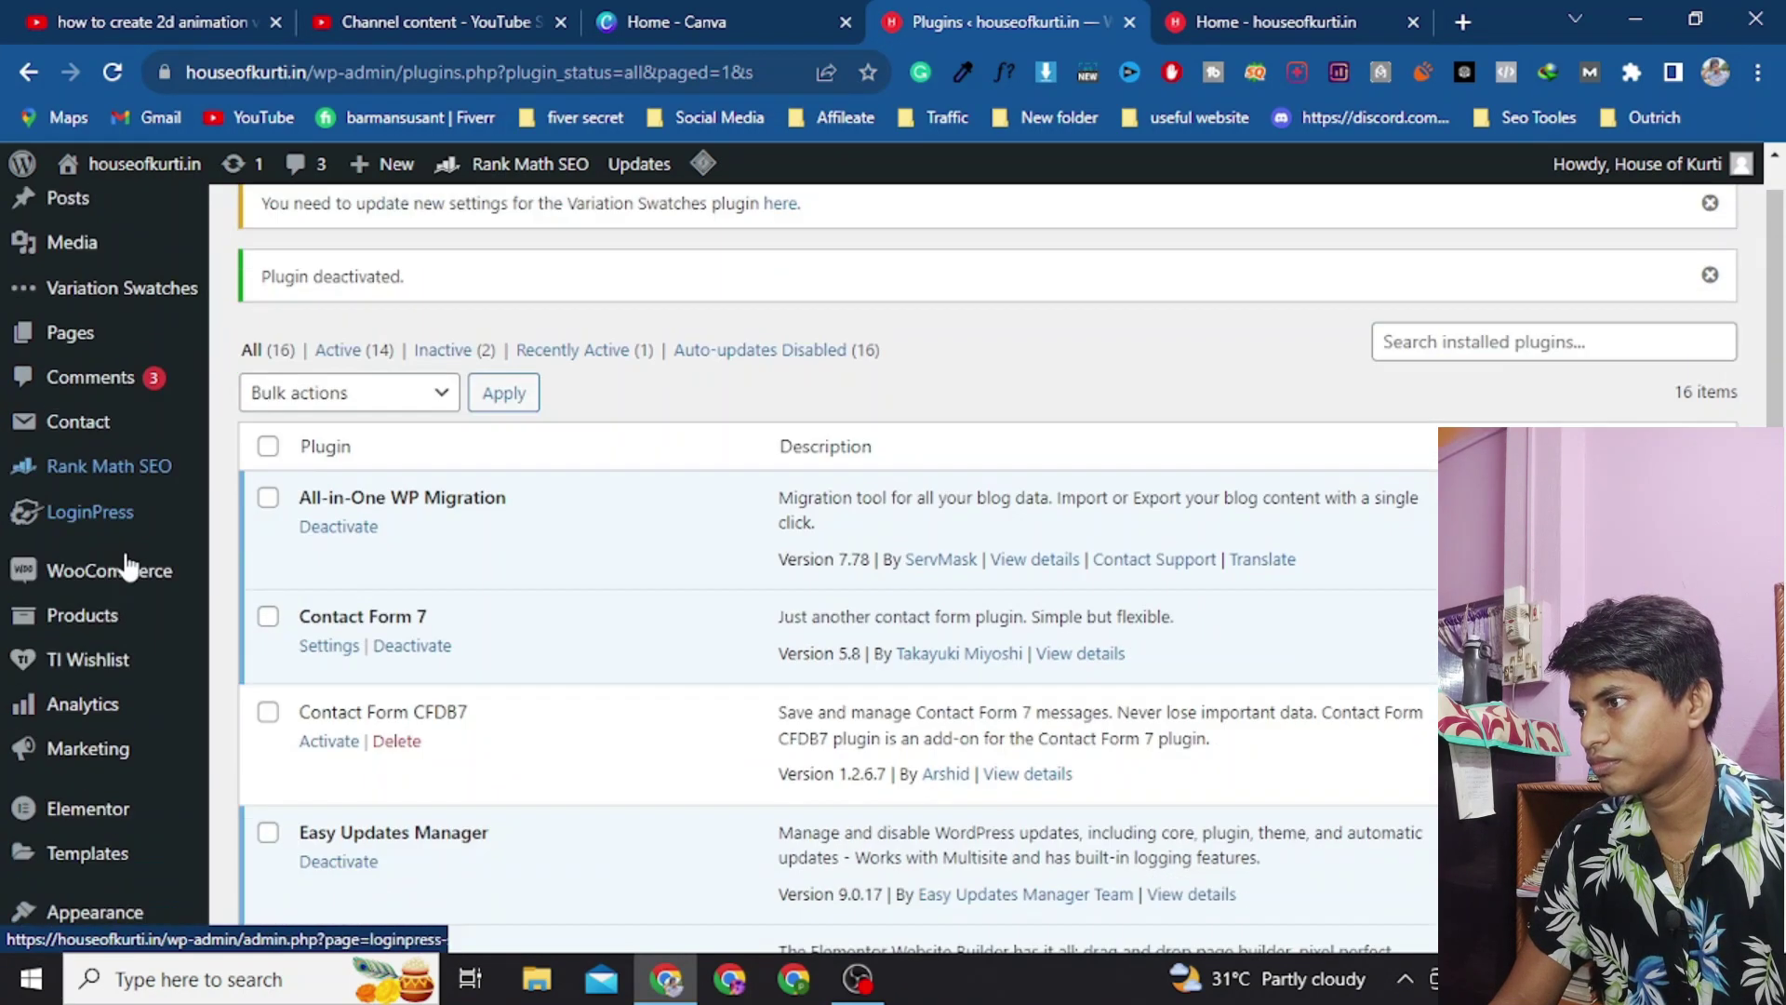
scroll(127, 556, "down", 4)
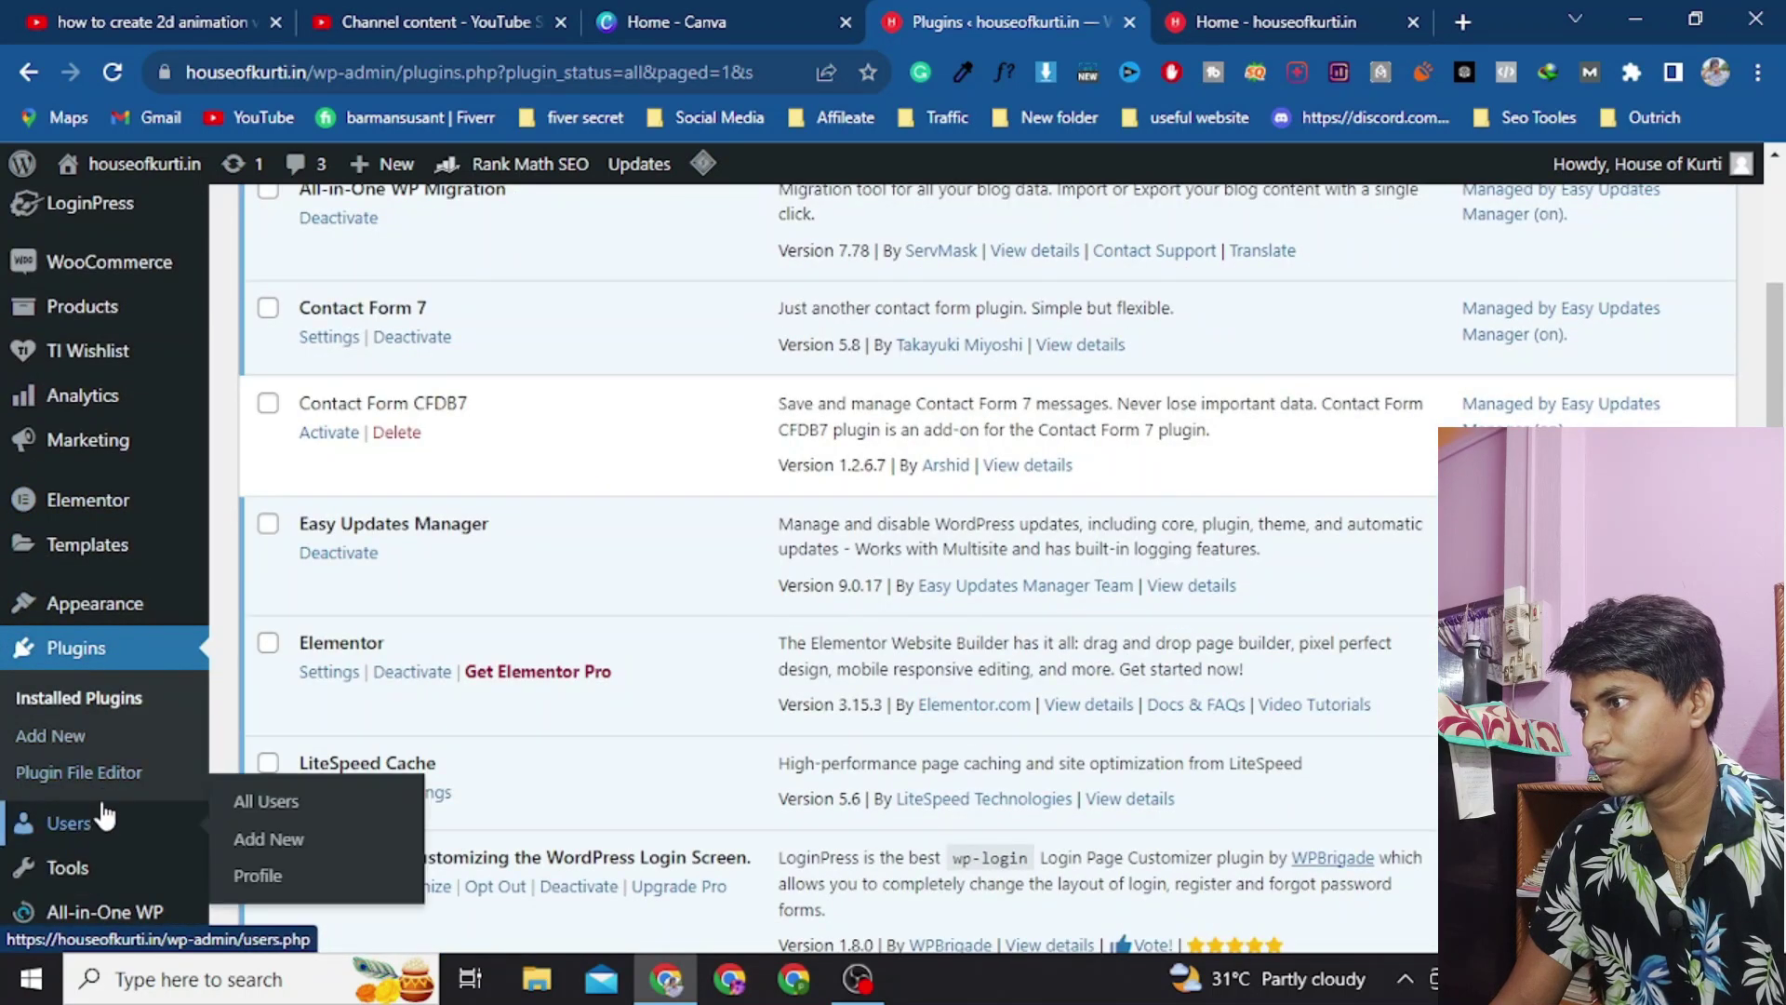
left_click(84, 735)
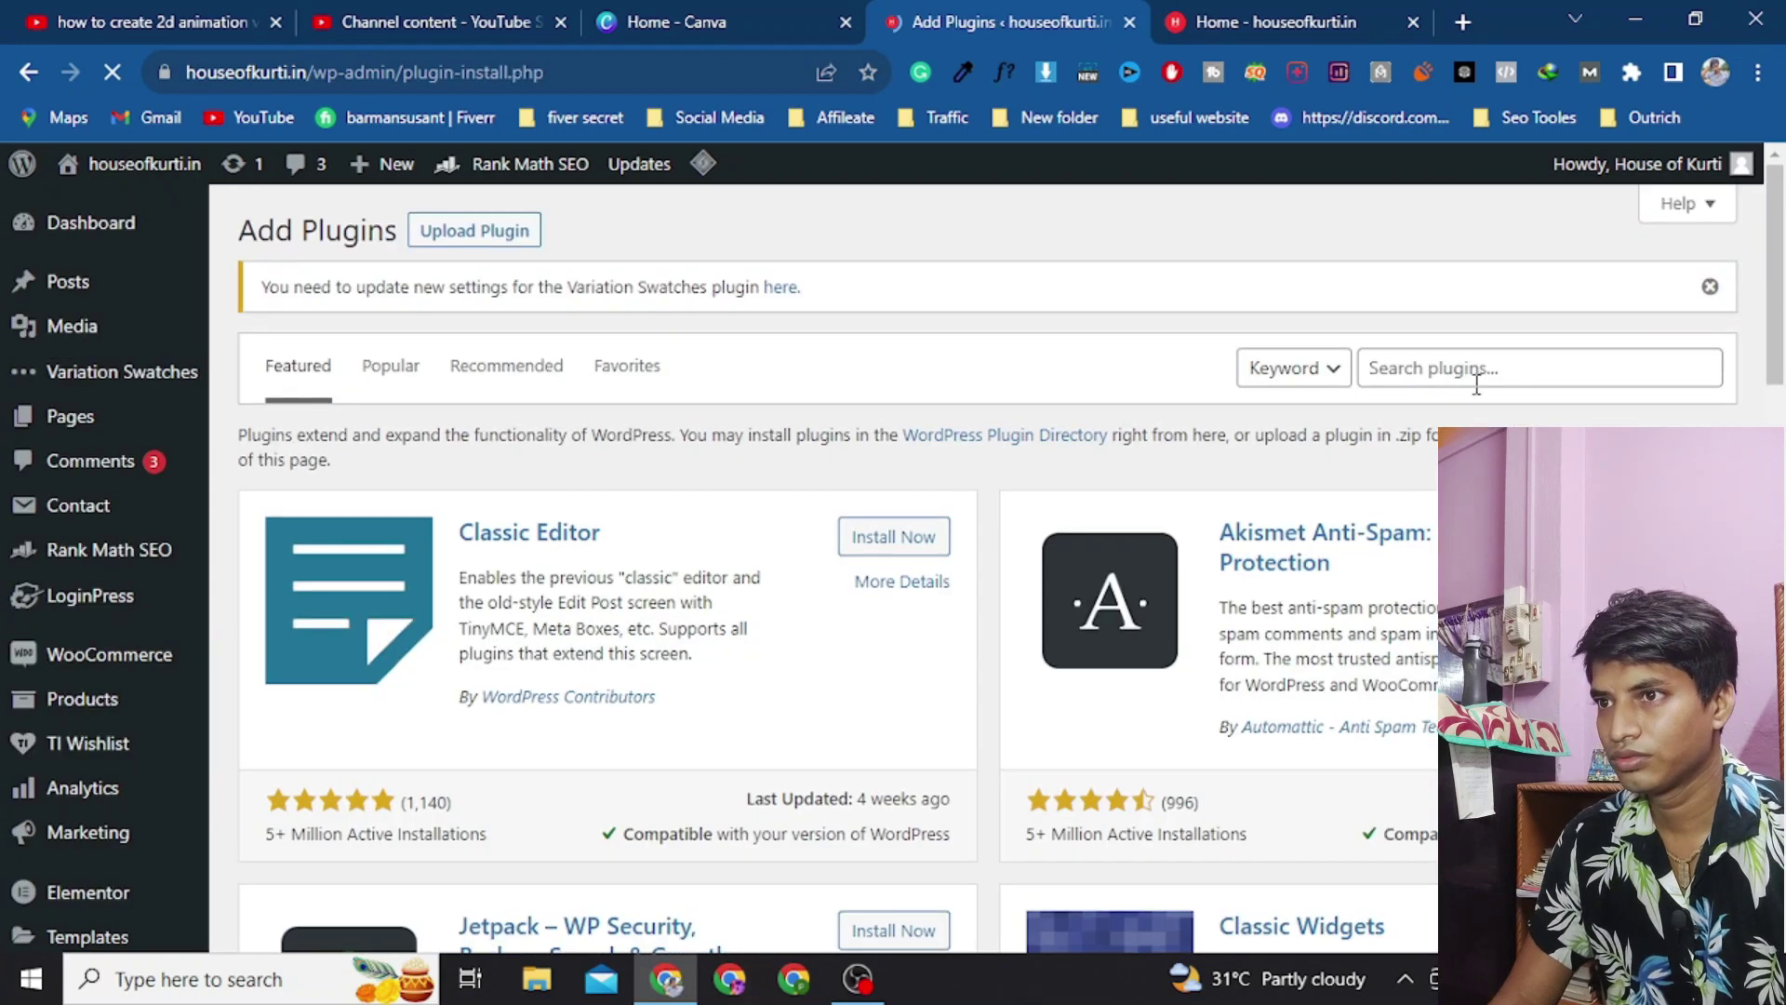
left_click(1472, 377)
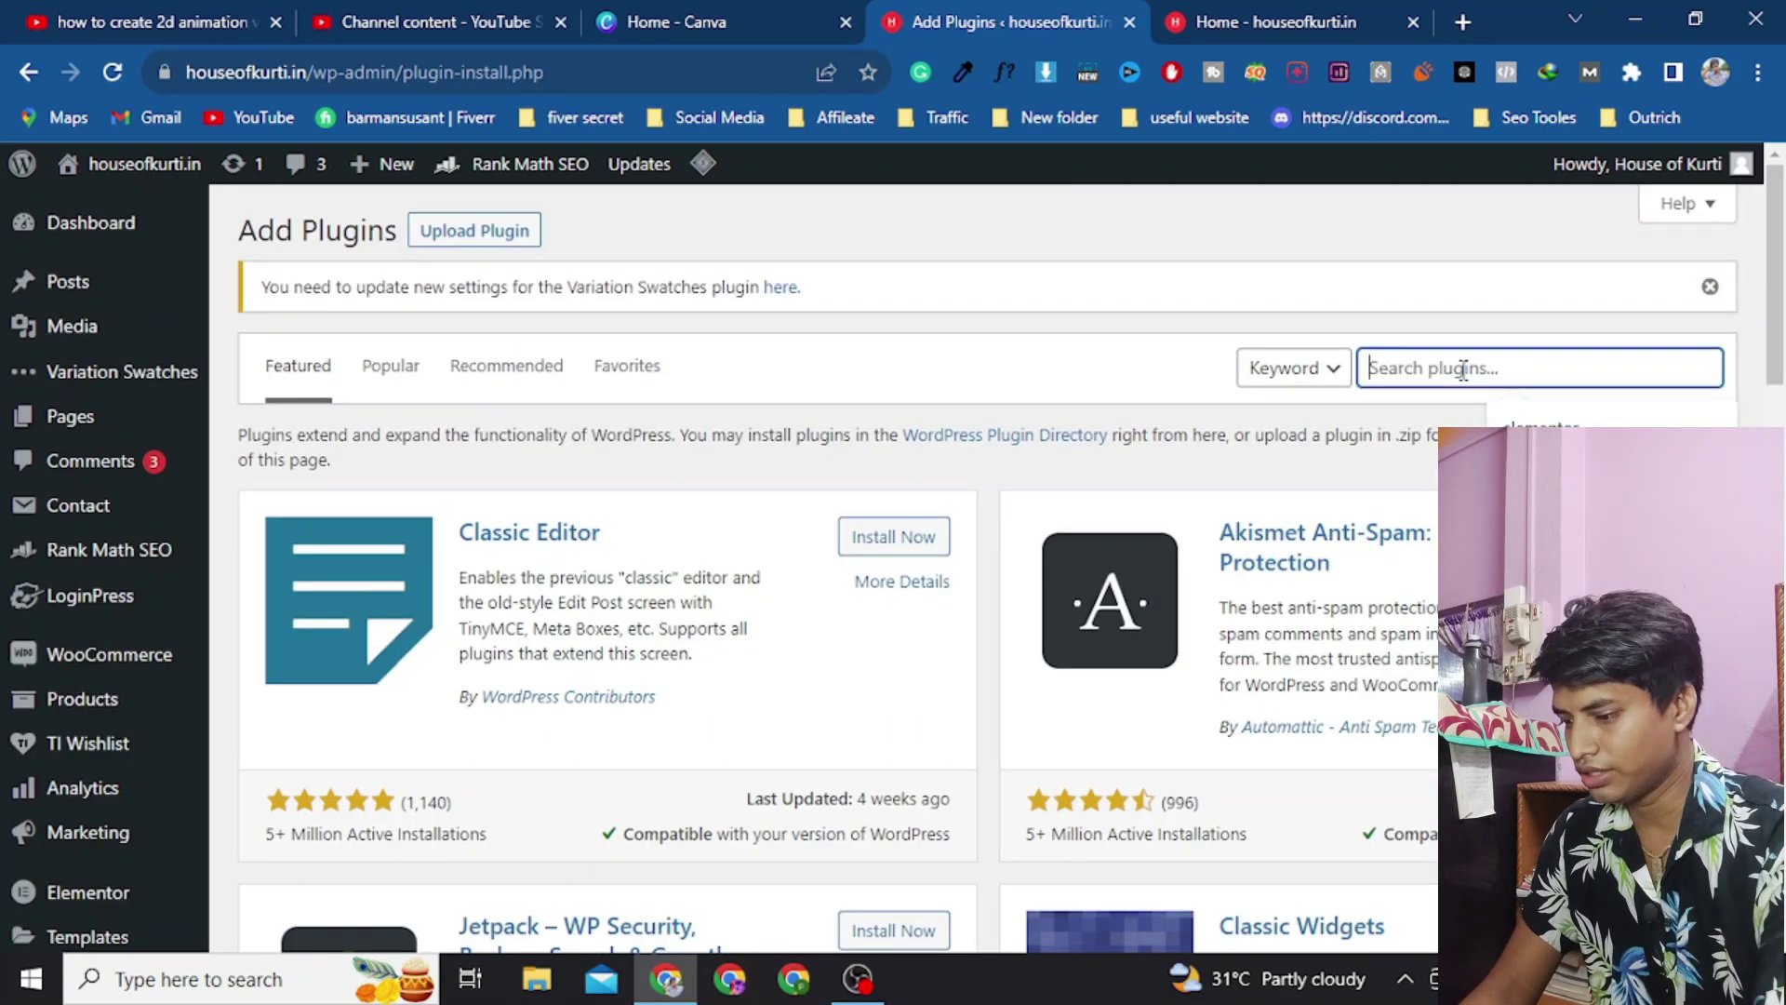
type("google")
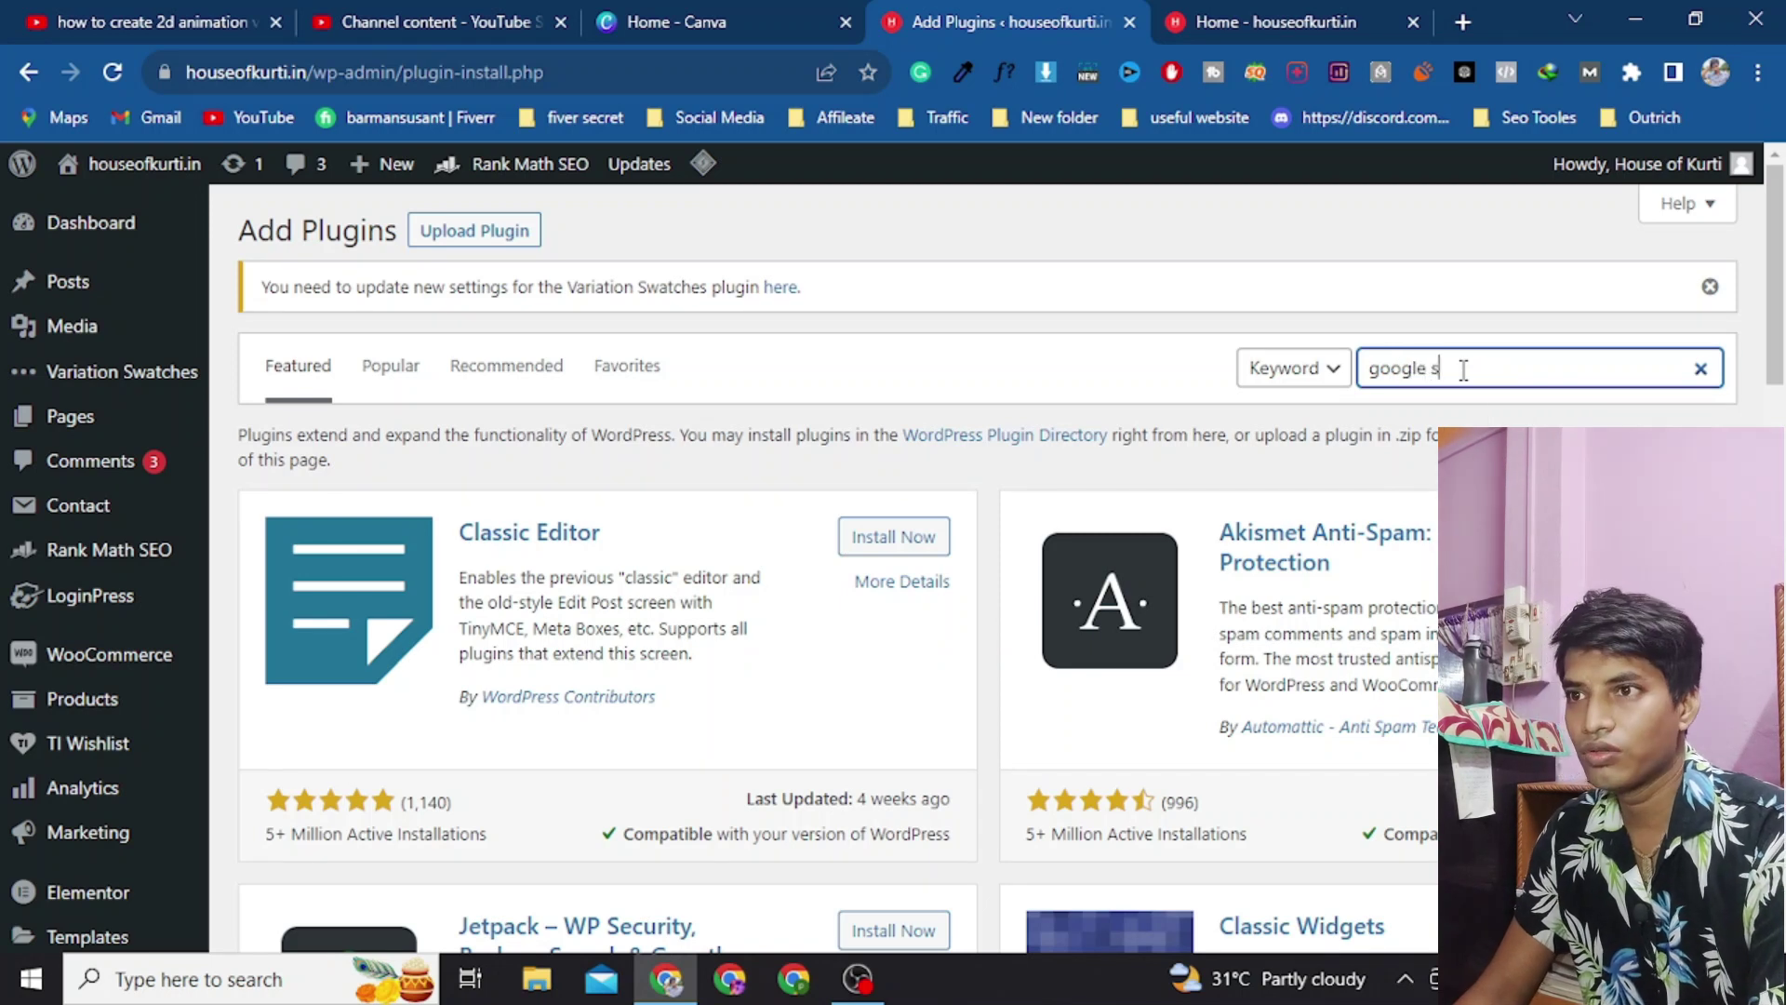
type(" site")
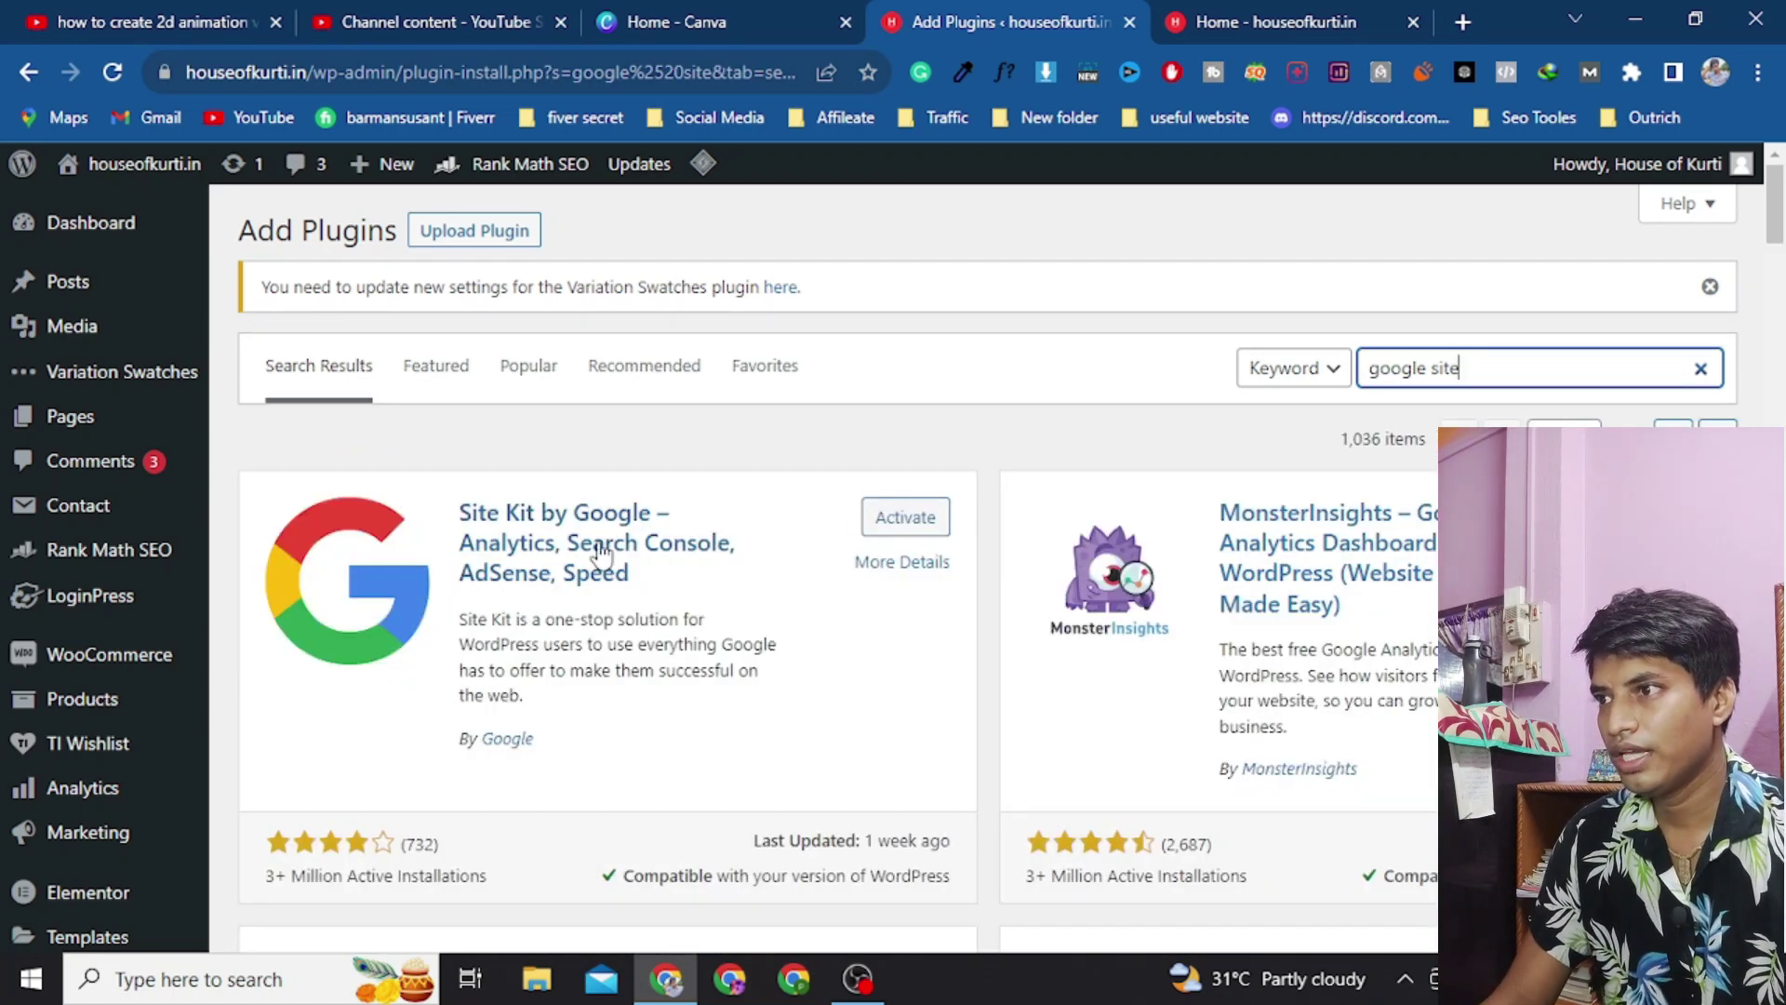
Step: Activate the Site Kit by Google plugin and start its setup
left_click(920, 518)
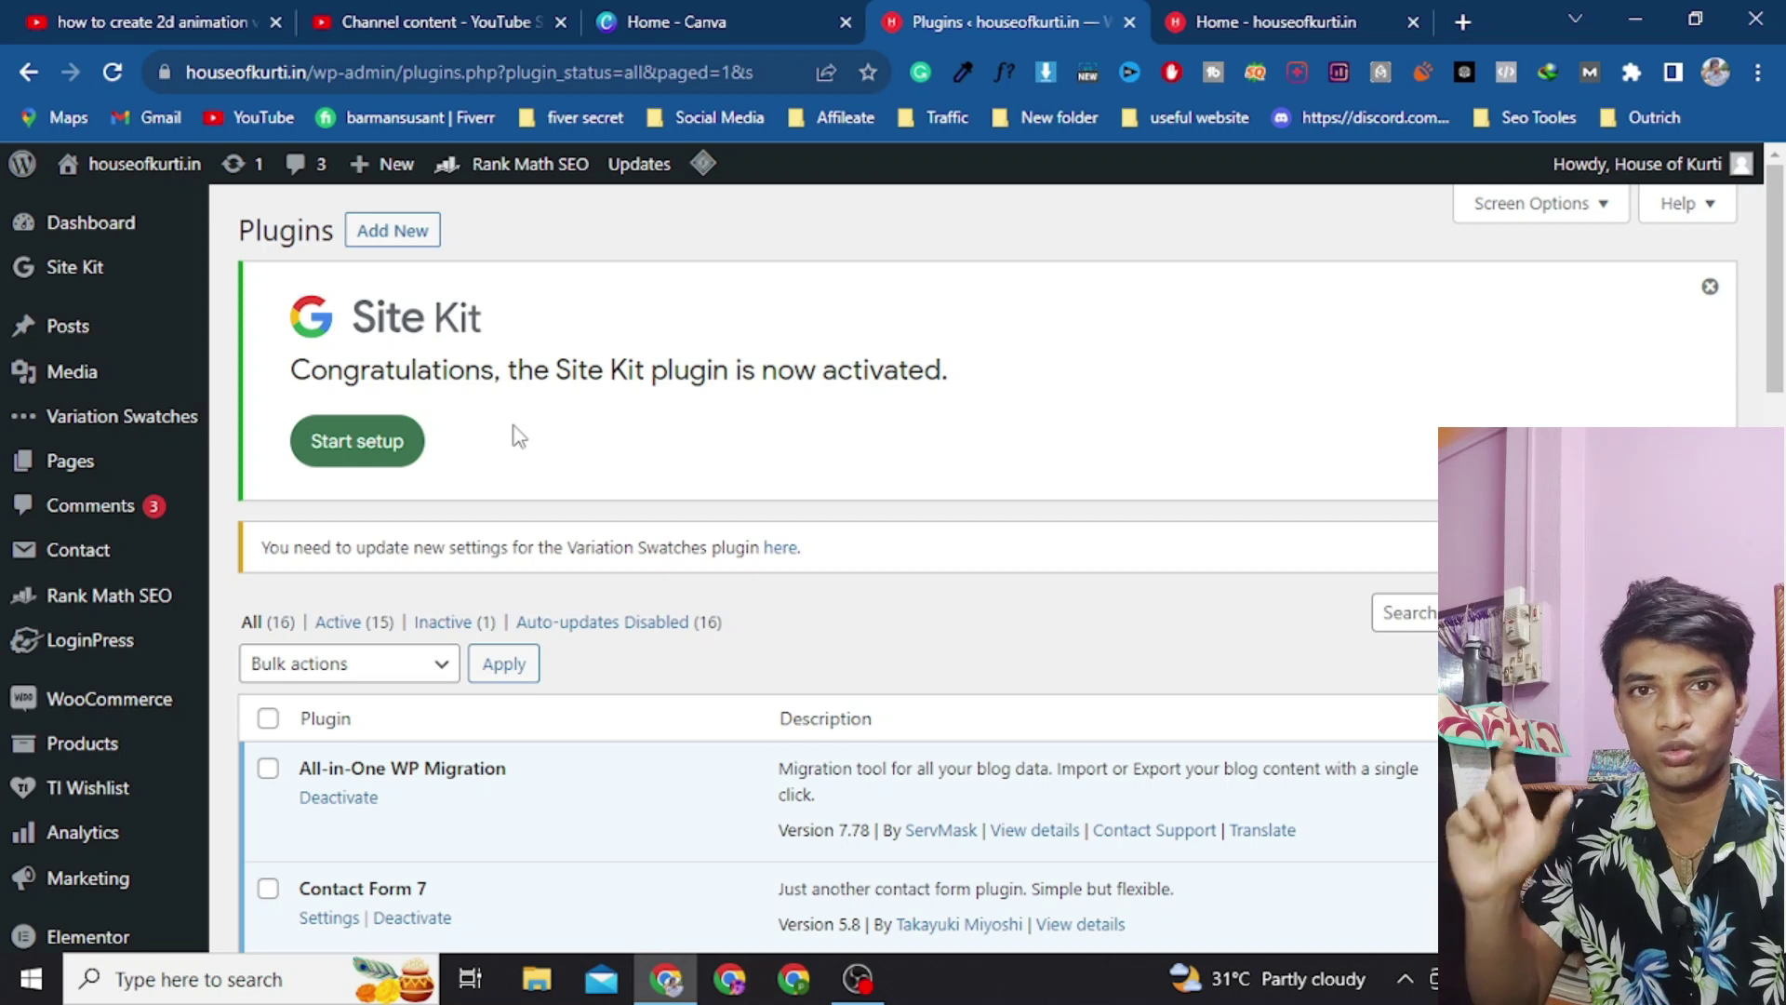
left_click(379, 455)
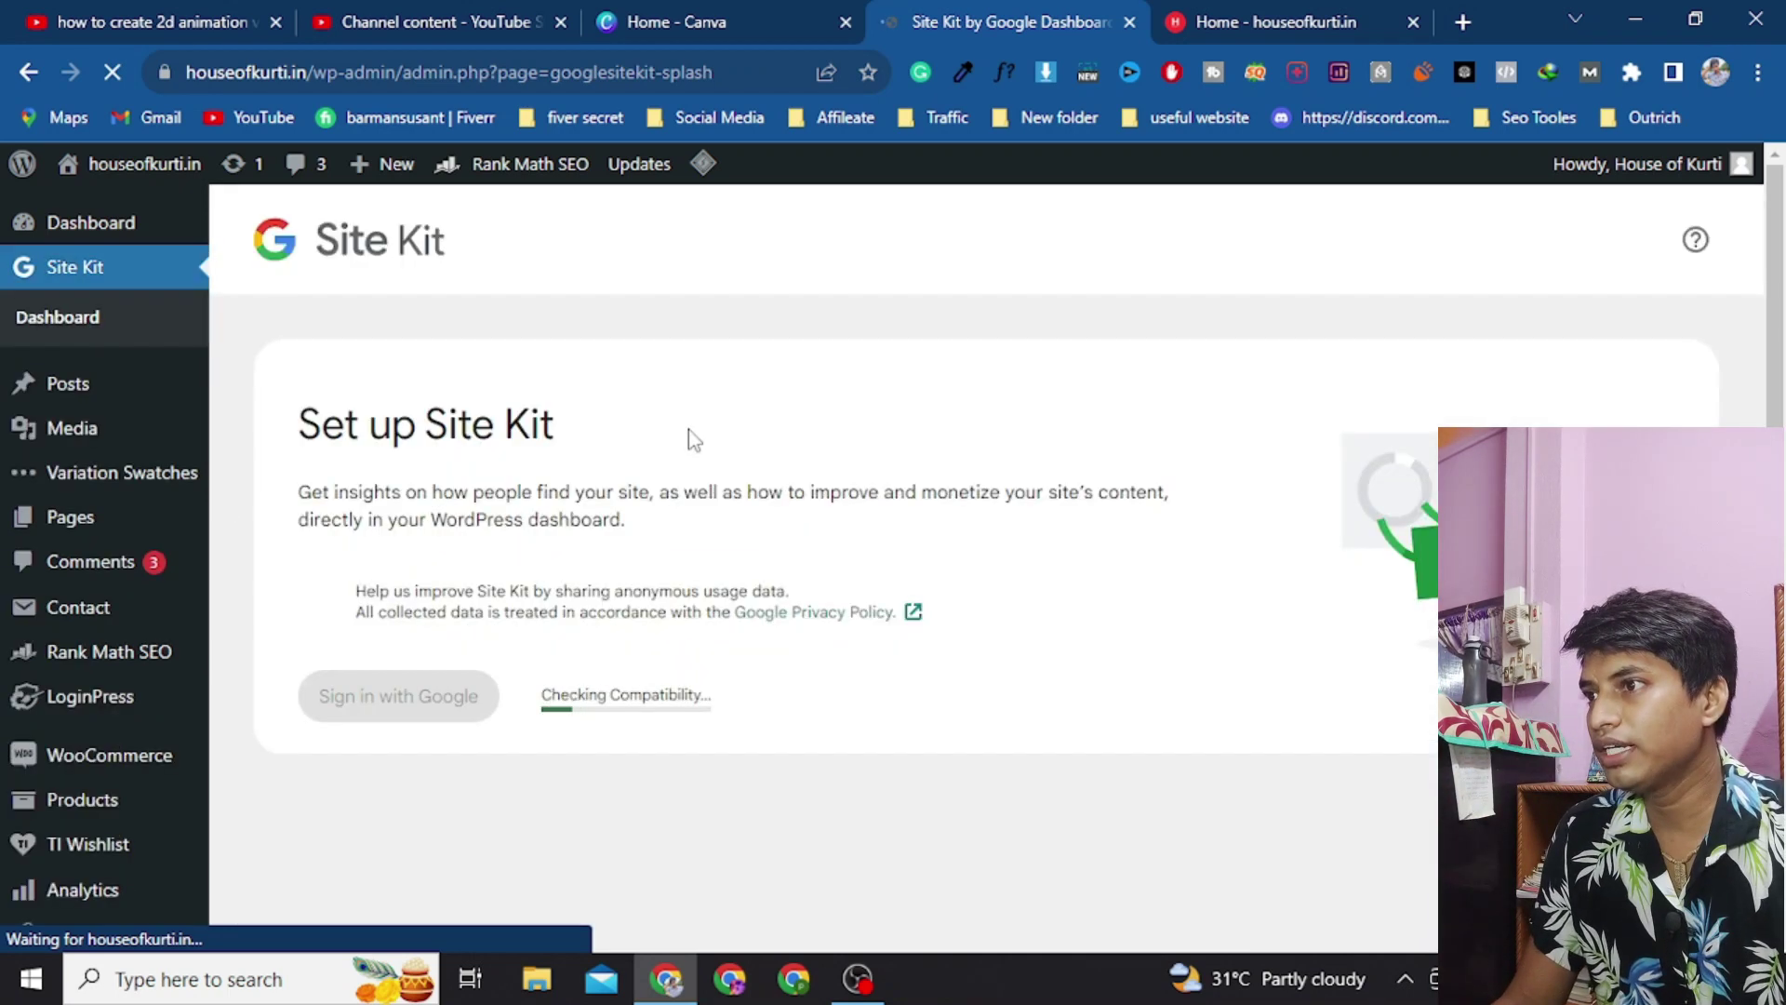
Step: Include connecting Google Analytics in the Site Kit setup and start signing in with Google
scroll(686, 437, "down", 2)
scroll(686, 438, "down", 3)
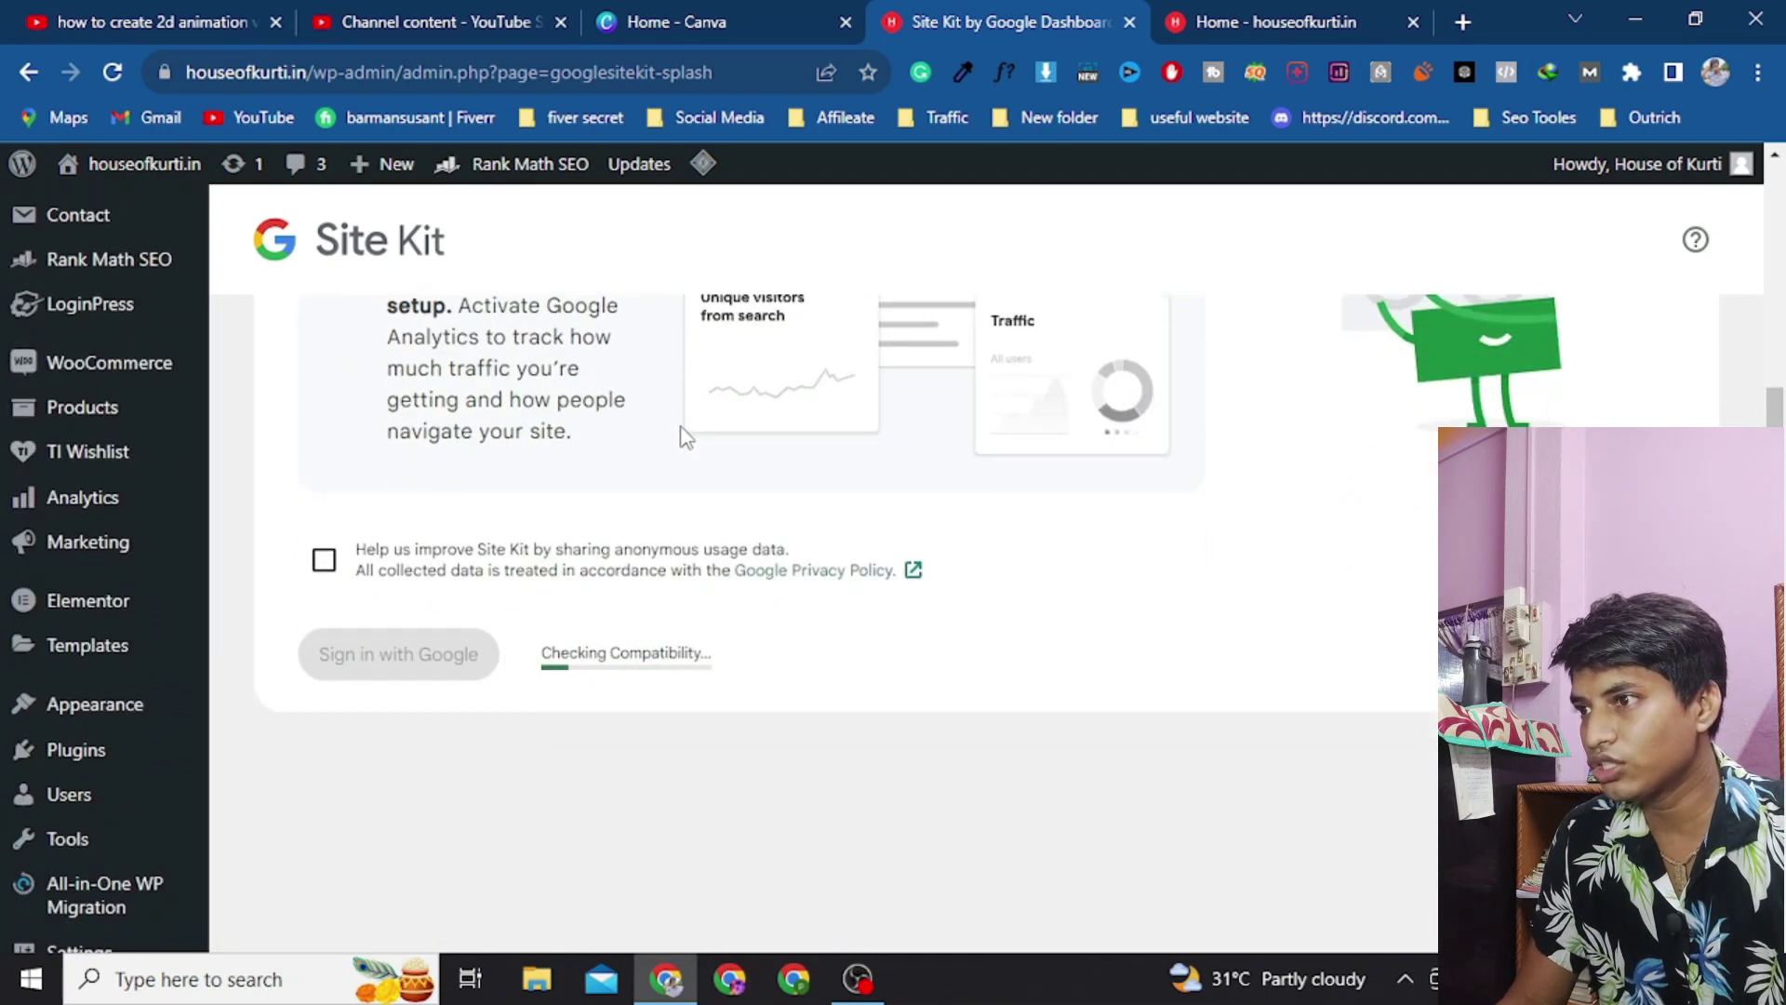
scroll(686, 437, "up", 3)
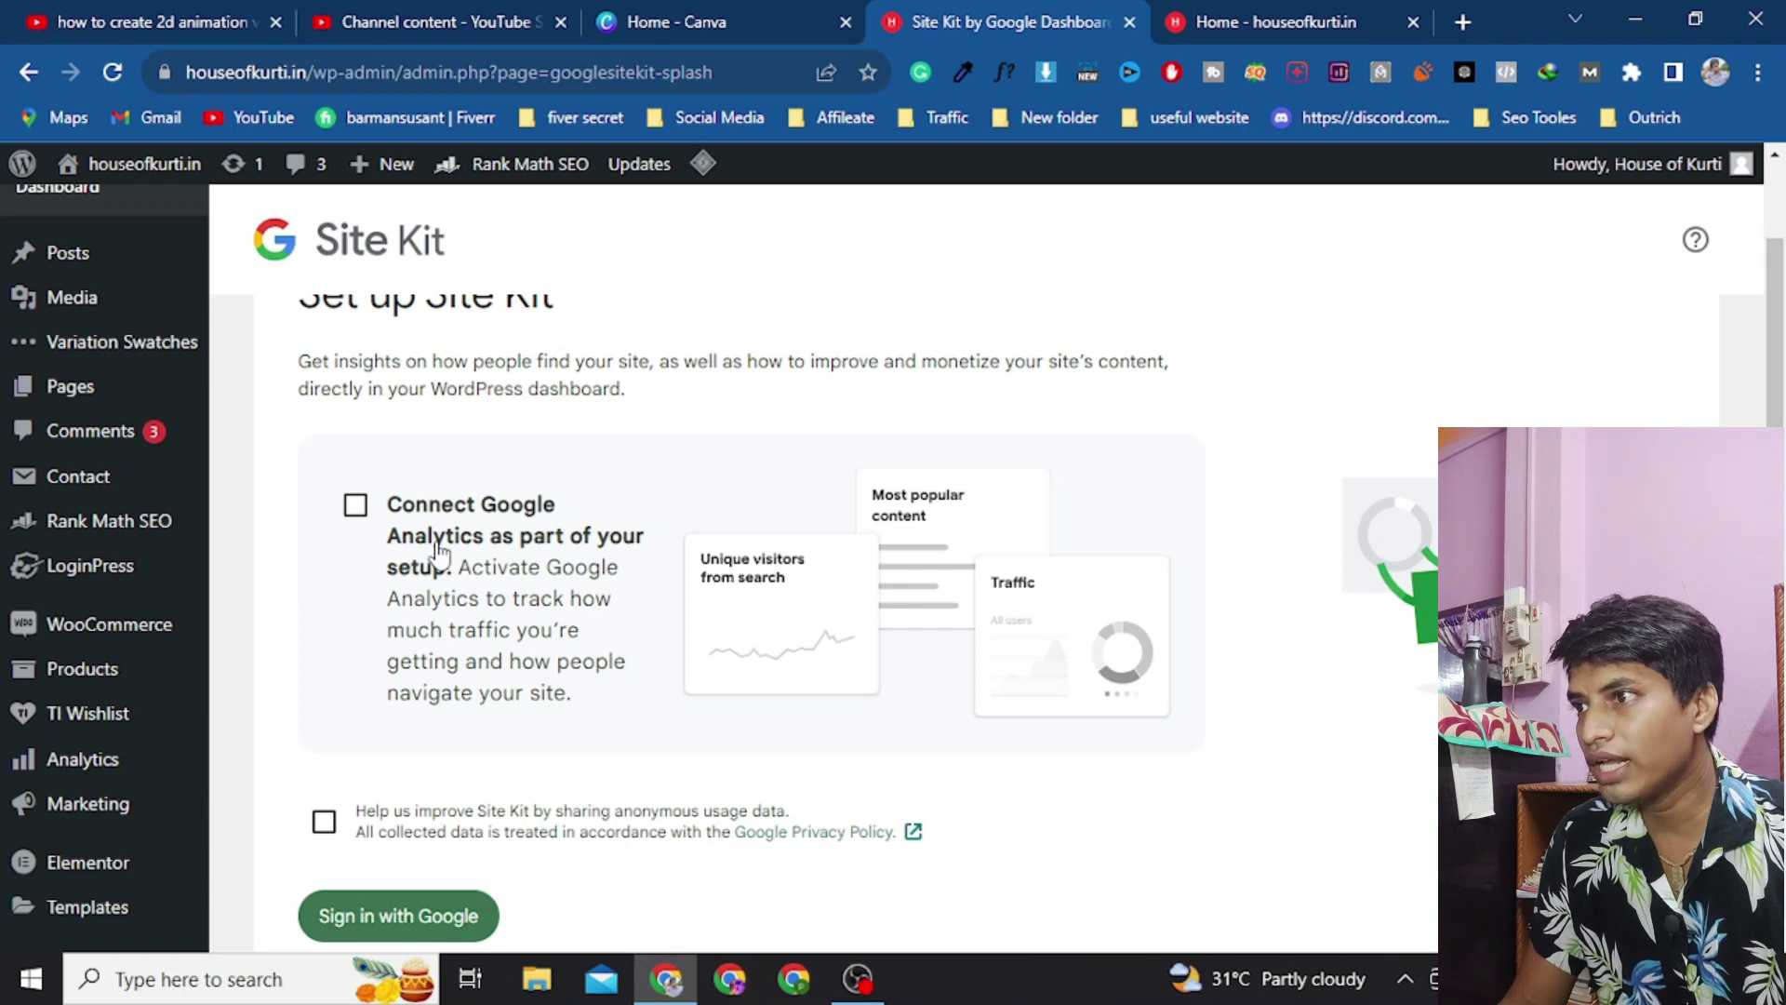
left_click(354, 505)
scroll(353, 558, "down", 3)
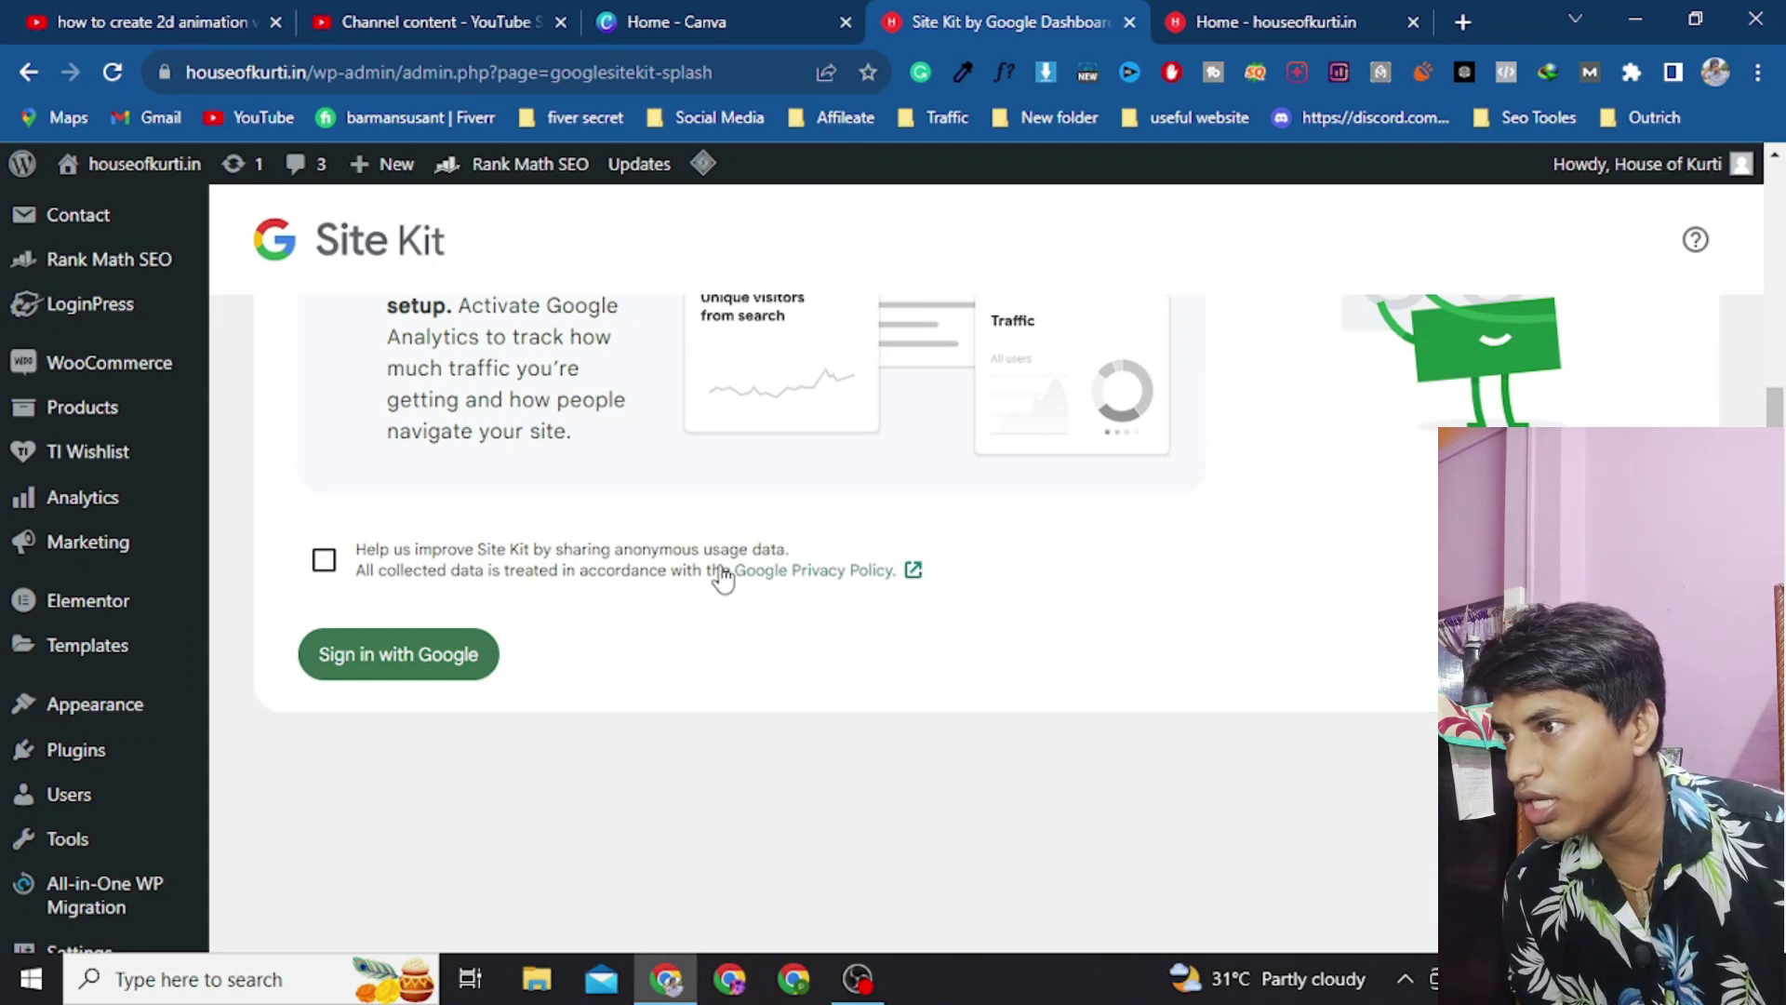
scroll(693, 567, "up", 4)
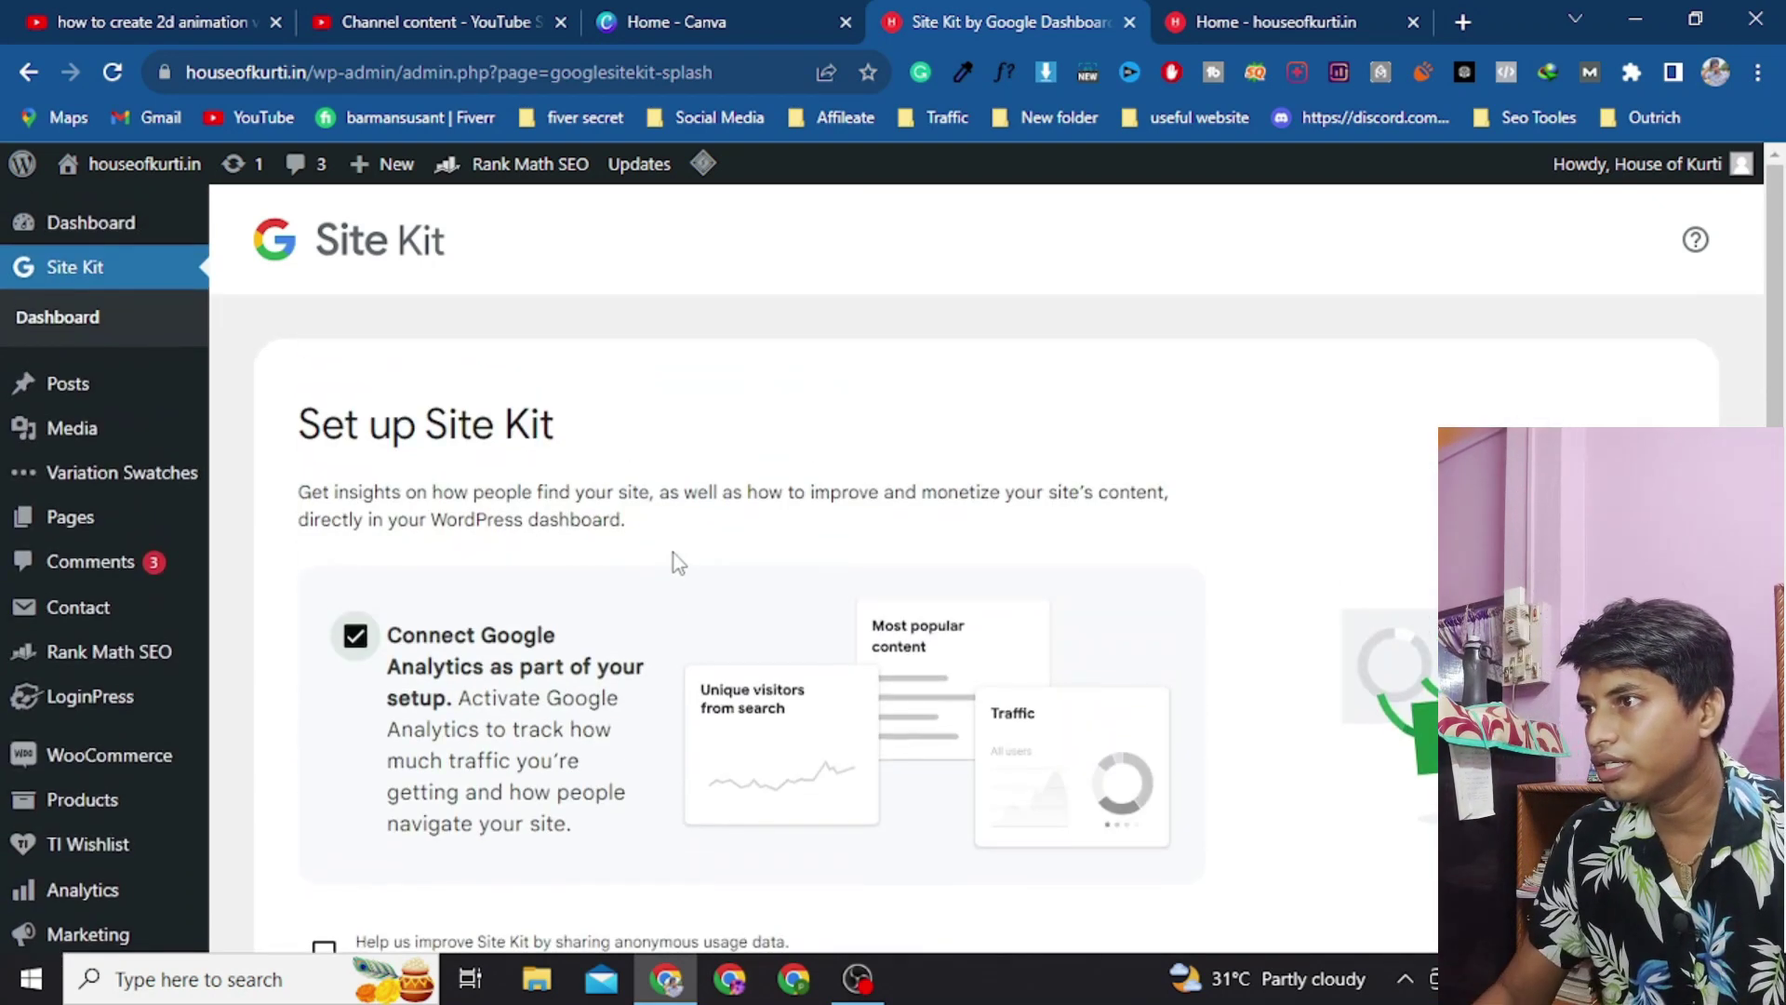
scroll(678, 561, "down", 5)
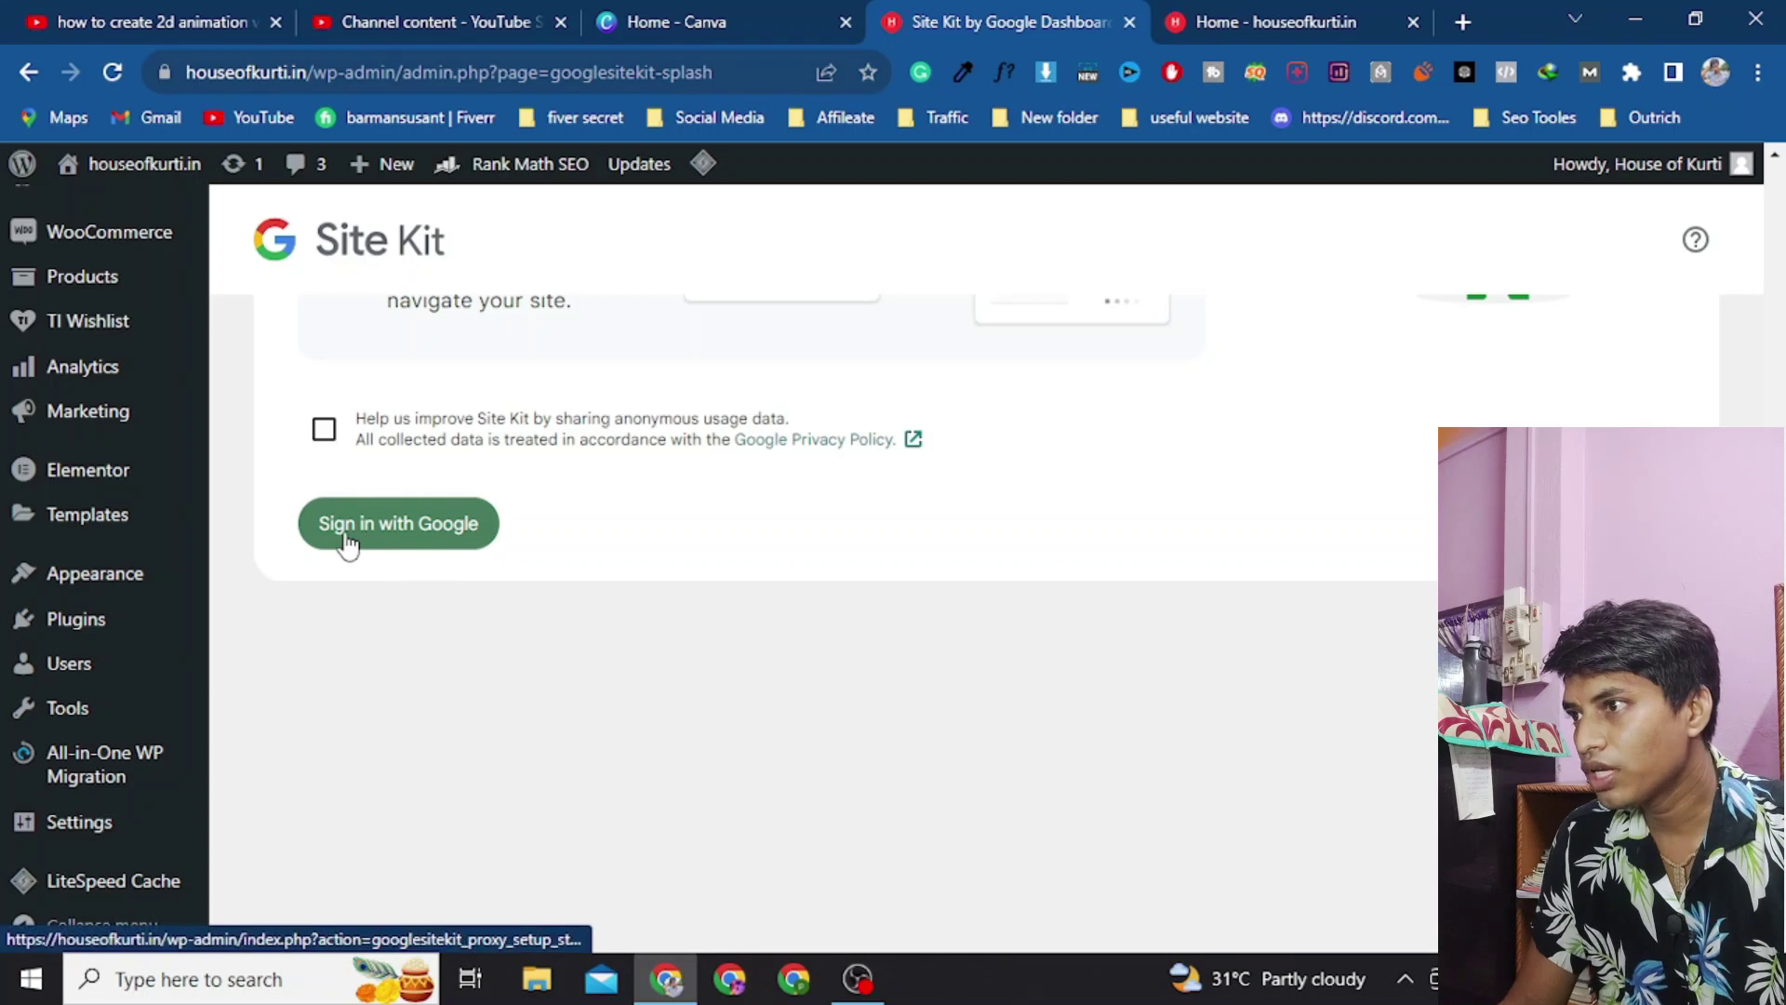
left_click(458, 534)
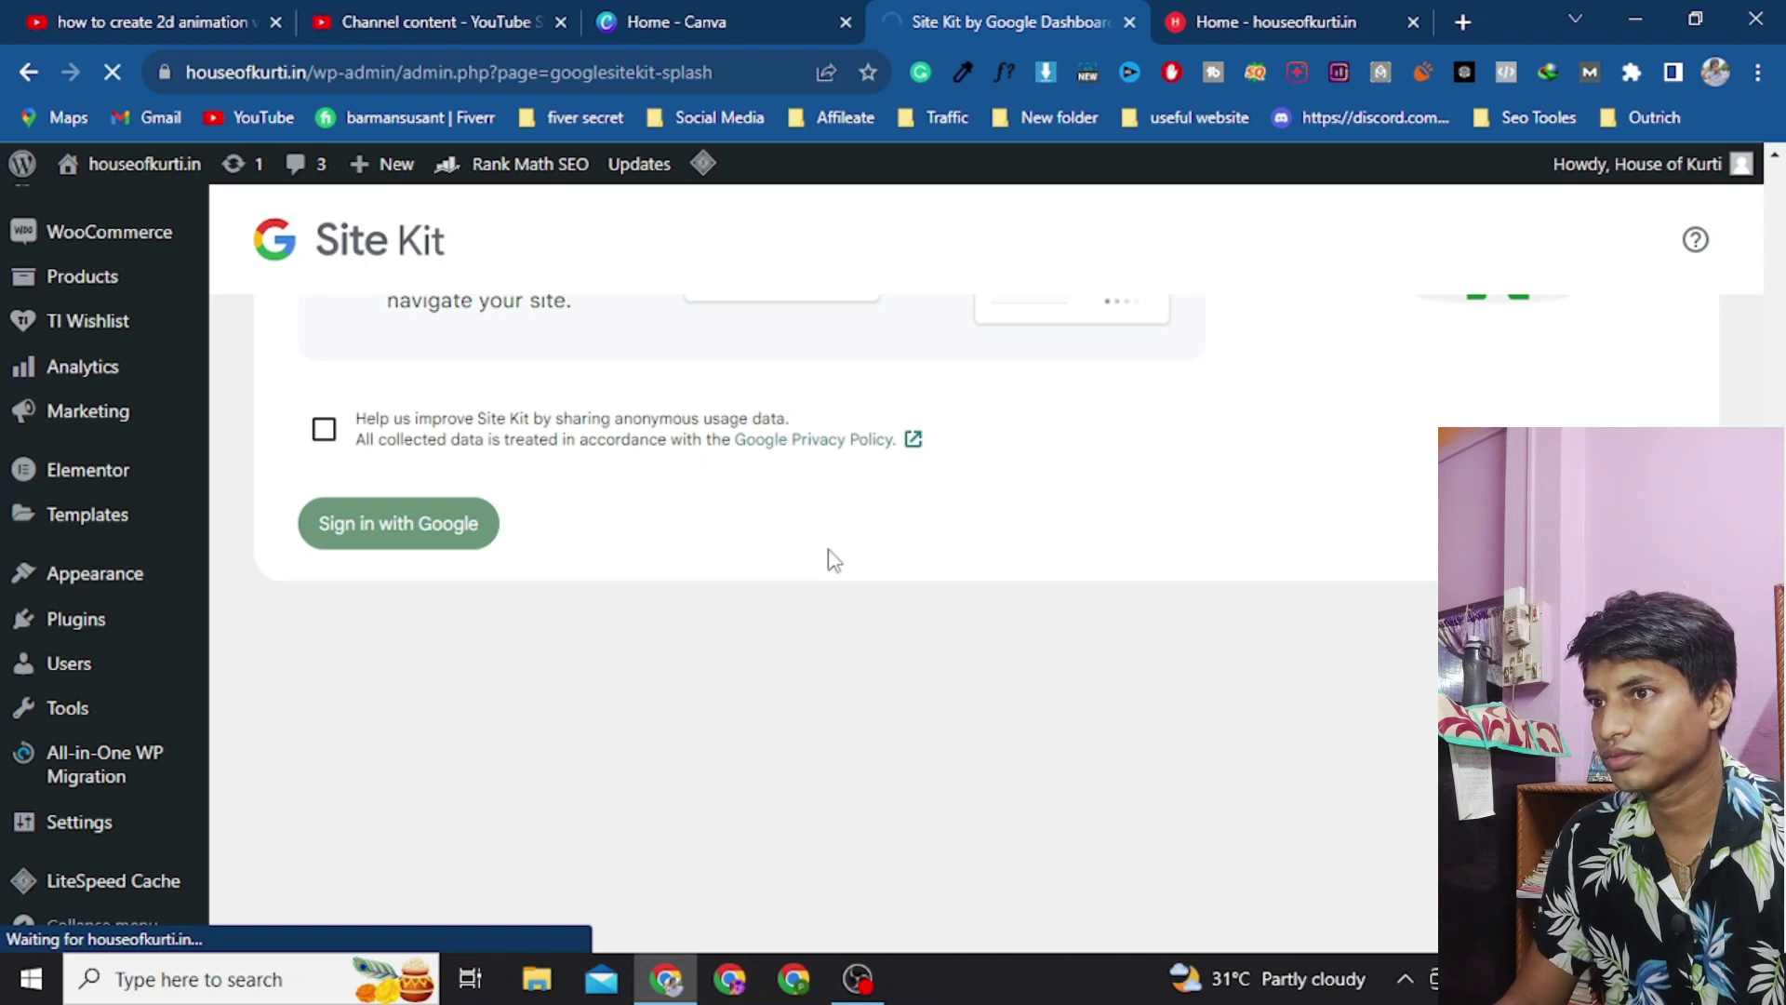
Step: Choose the listed Google account and grant Site Kit the additional access it requests
scroll(833, 561, "up", 5)
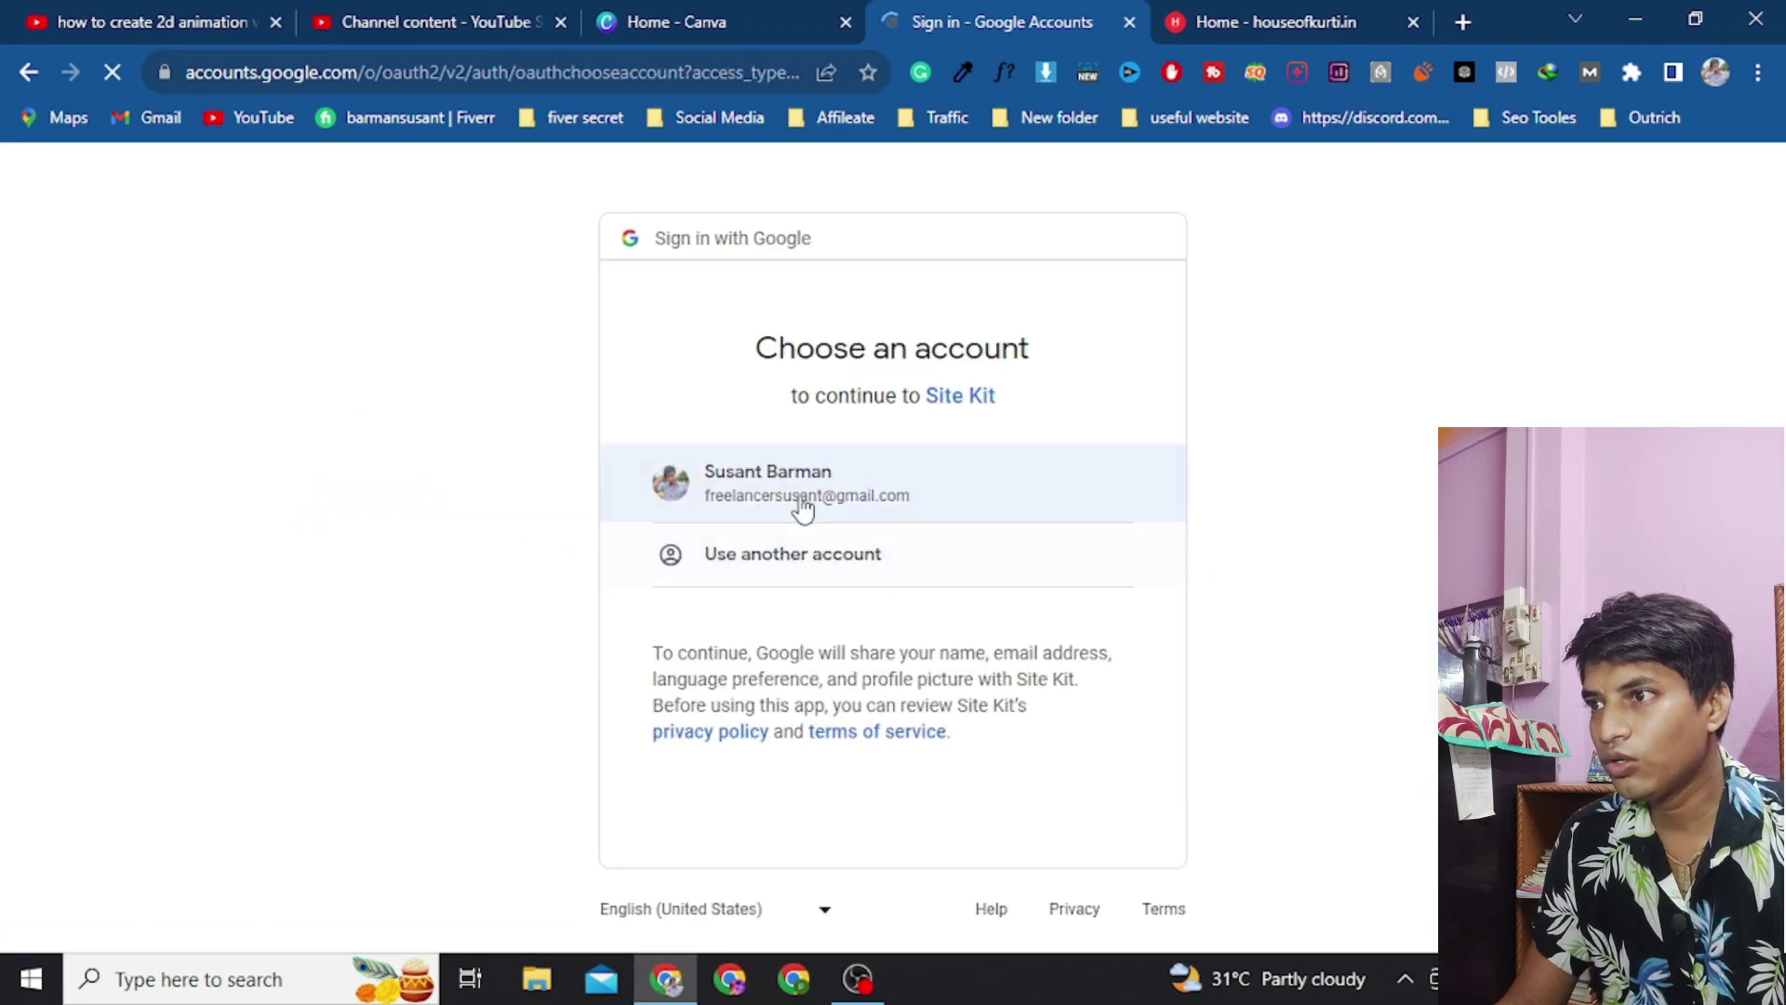
left_click(912, 493)
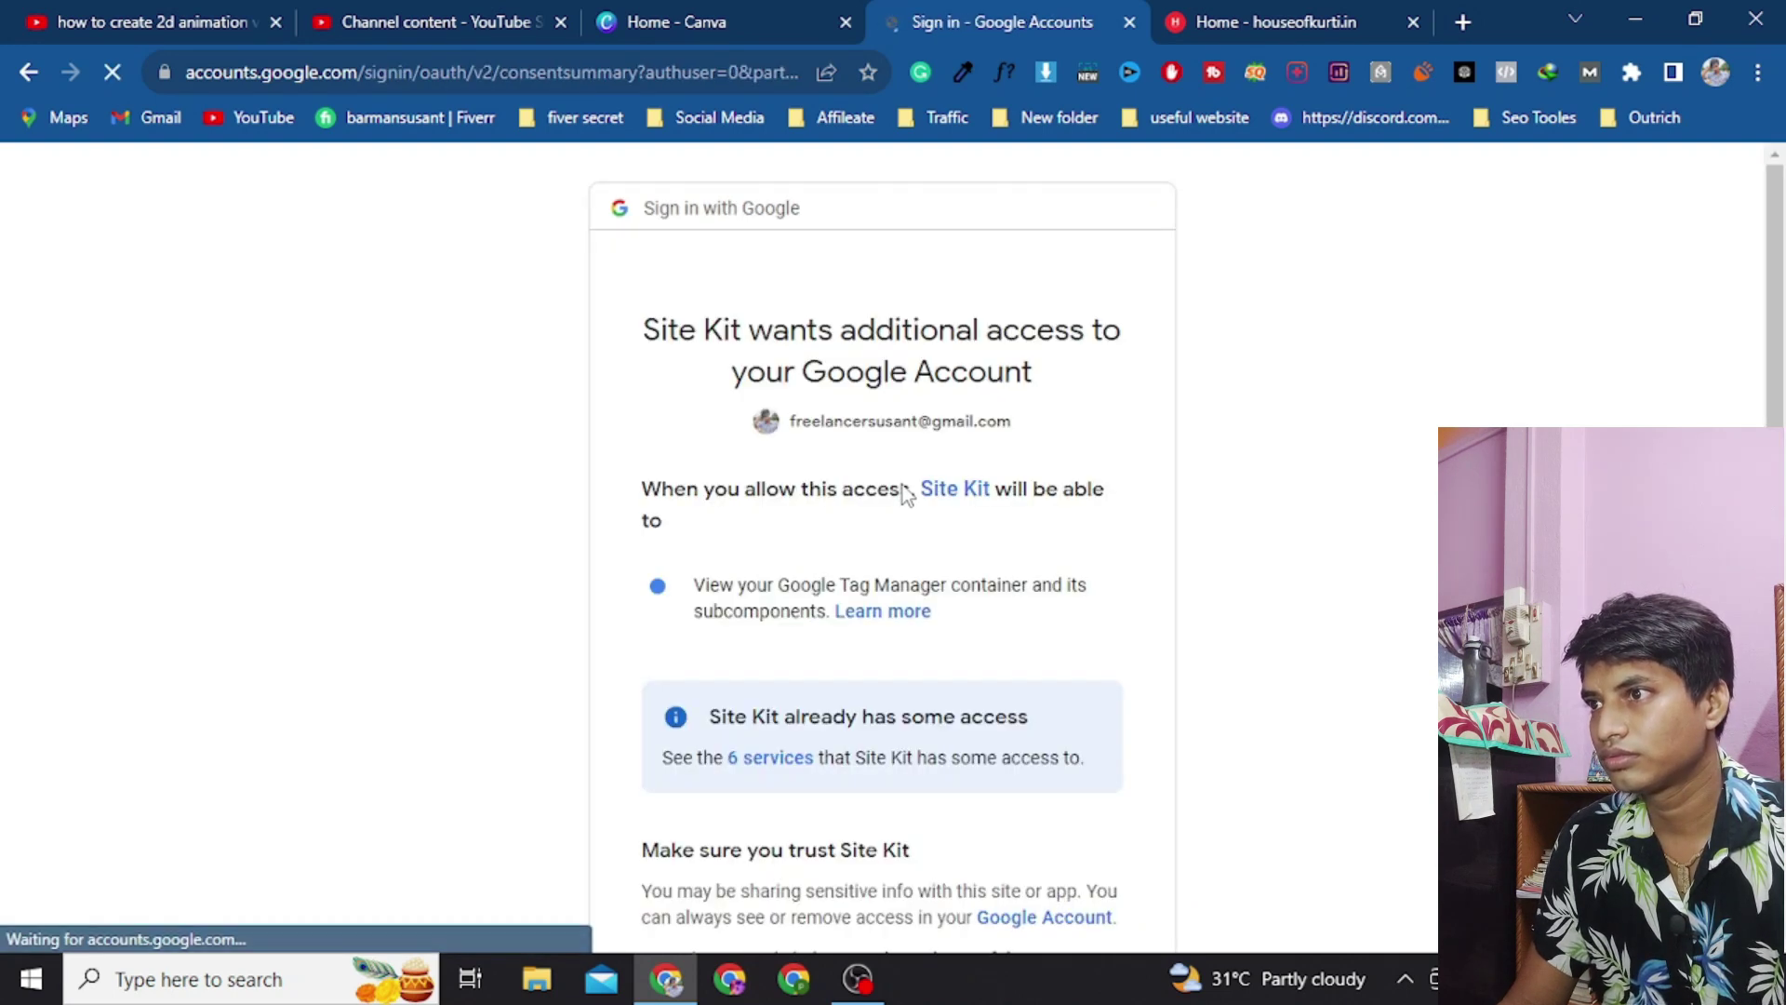
scroll(904, 486, "down", 3)
scroll(907, 485, "up", 3)
scroll(912, 484, "down", 3)
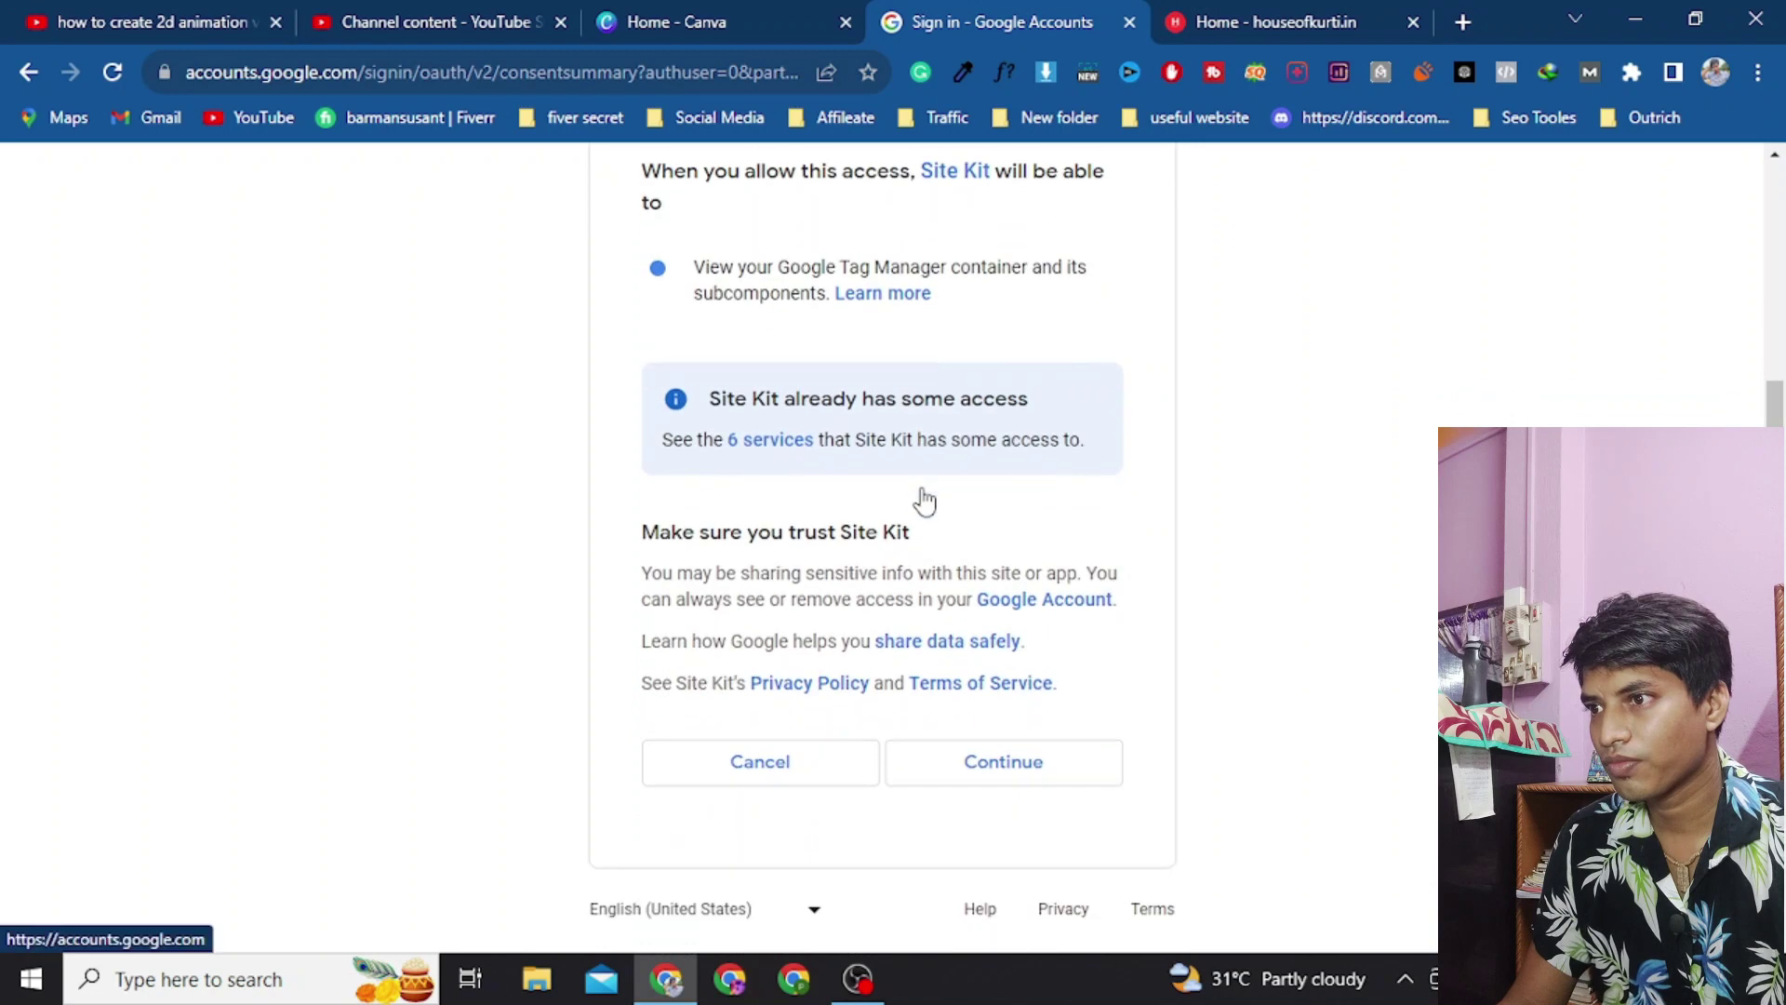
left_click(1029, 770)
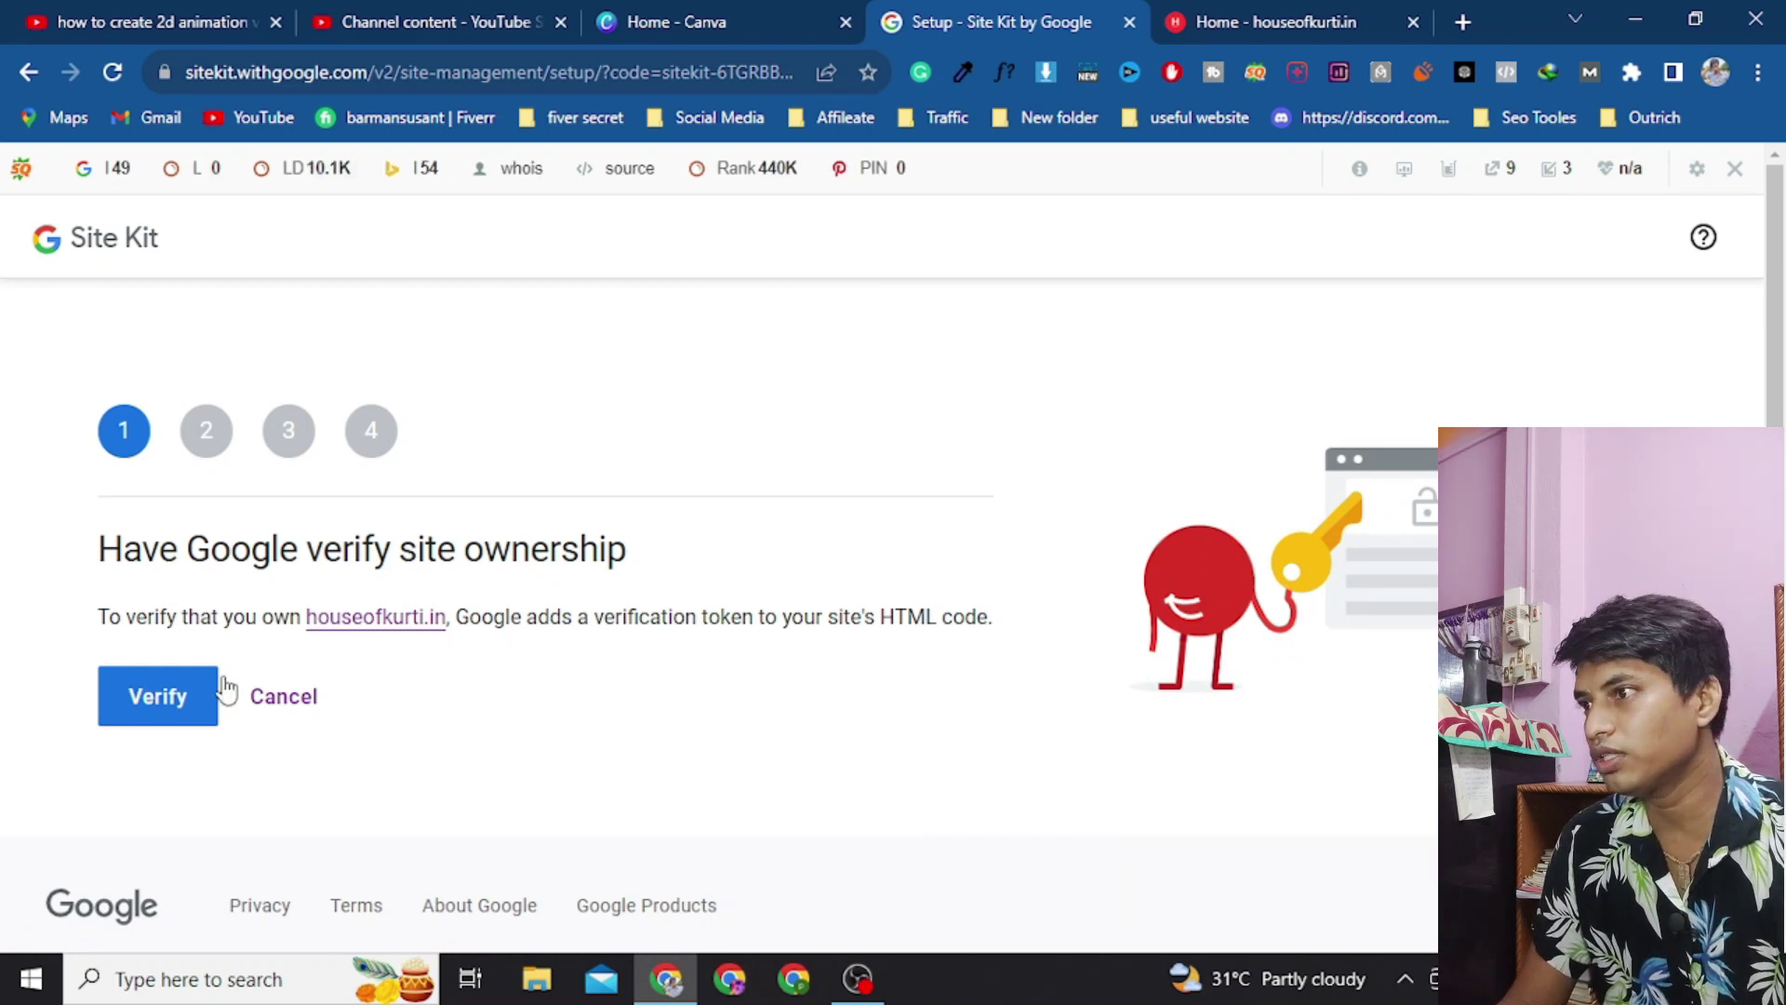
Step: Complete the four setup stages for houseofkurti.in: ownership verification, dashboard metrics, Search Console and Google Analytics
left_click(172, 703)
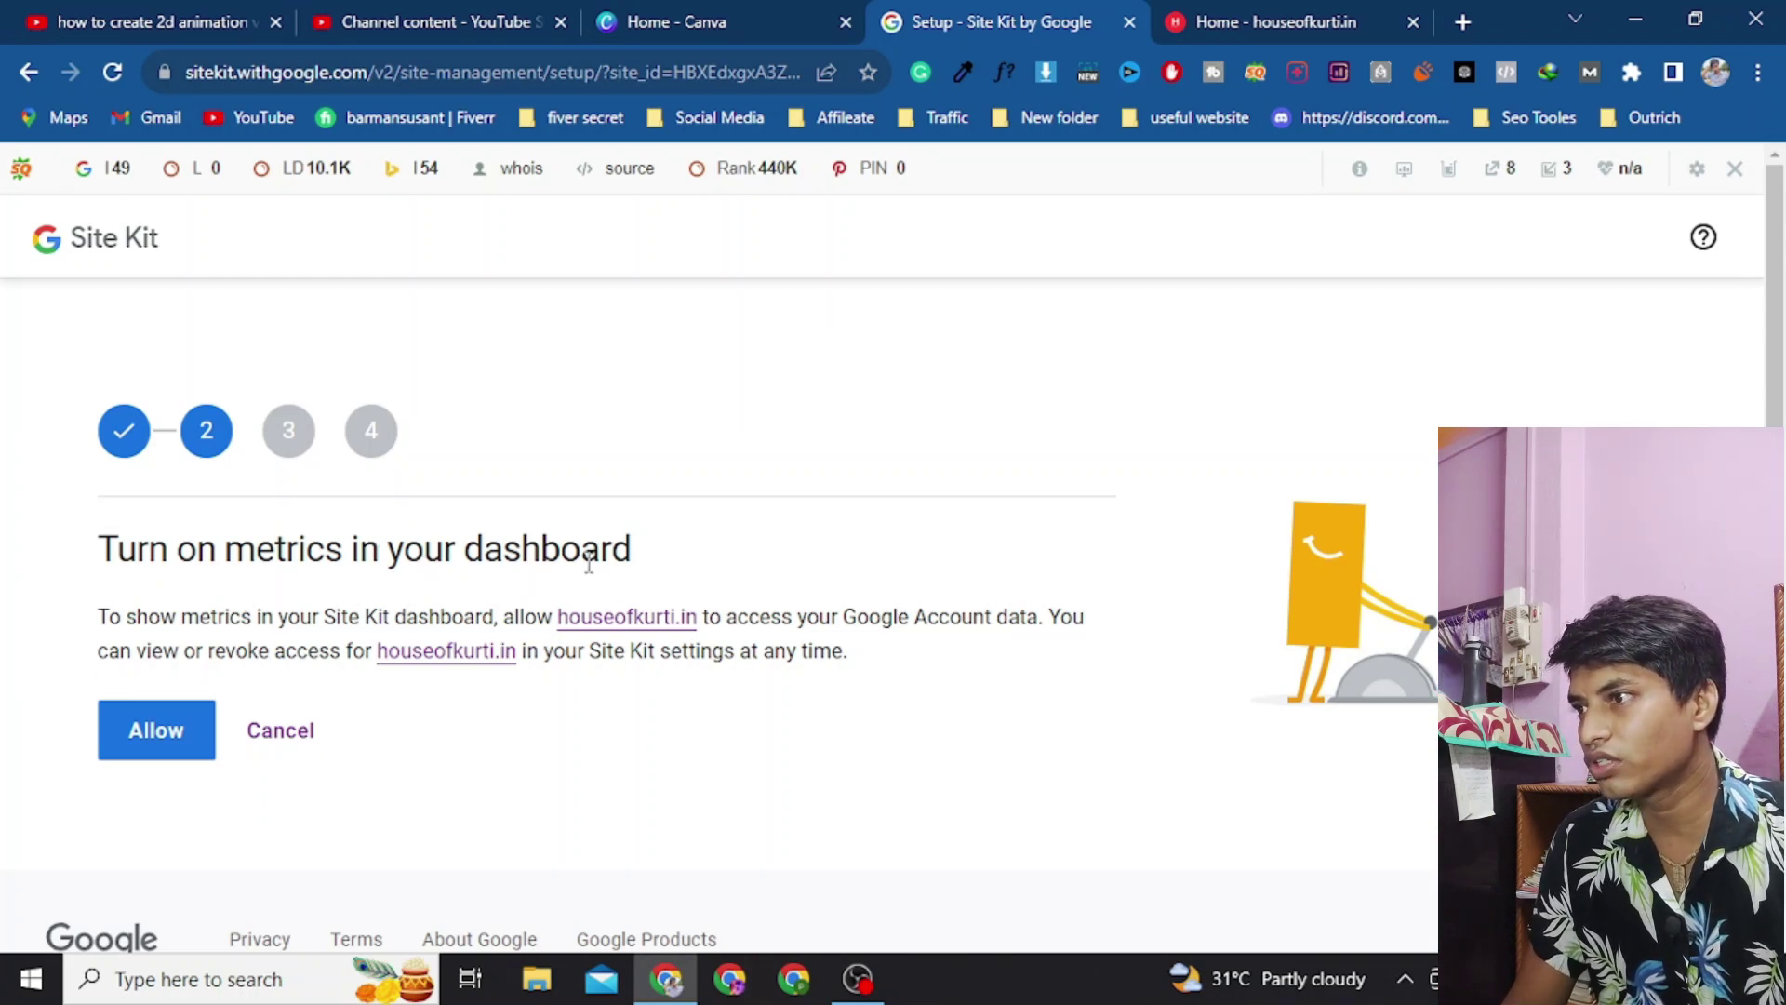
left_click(186, 738)
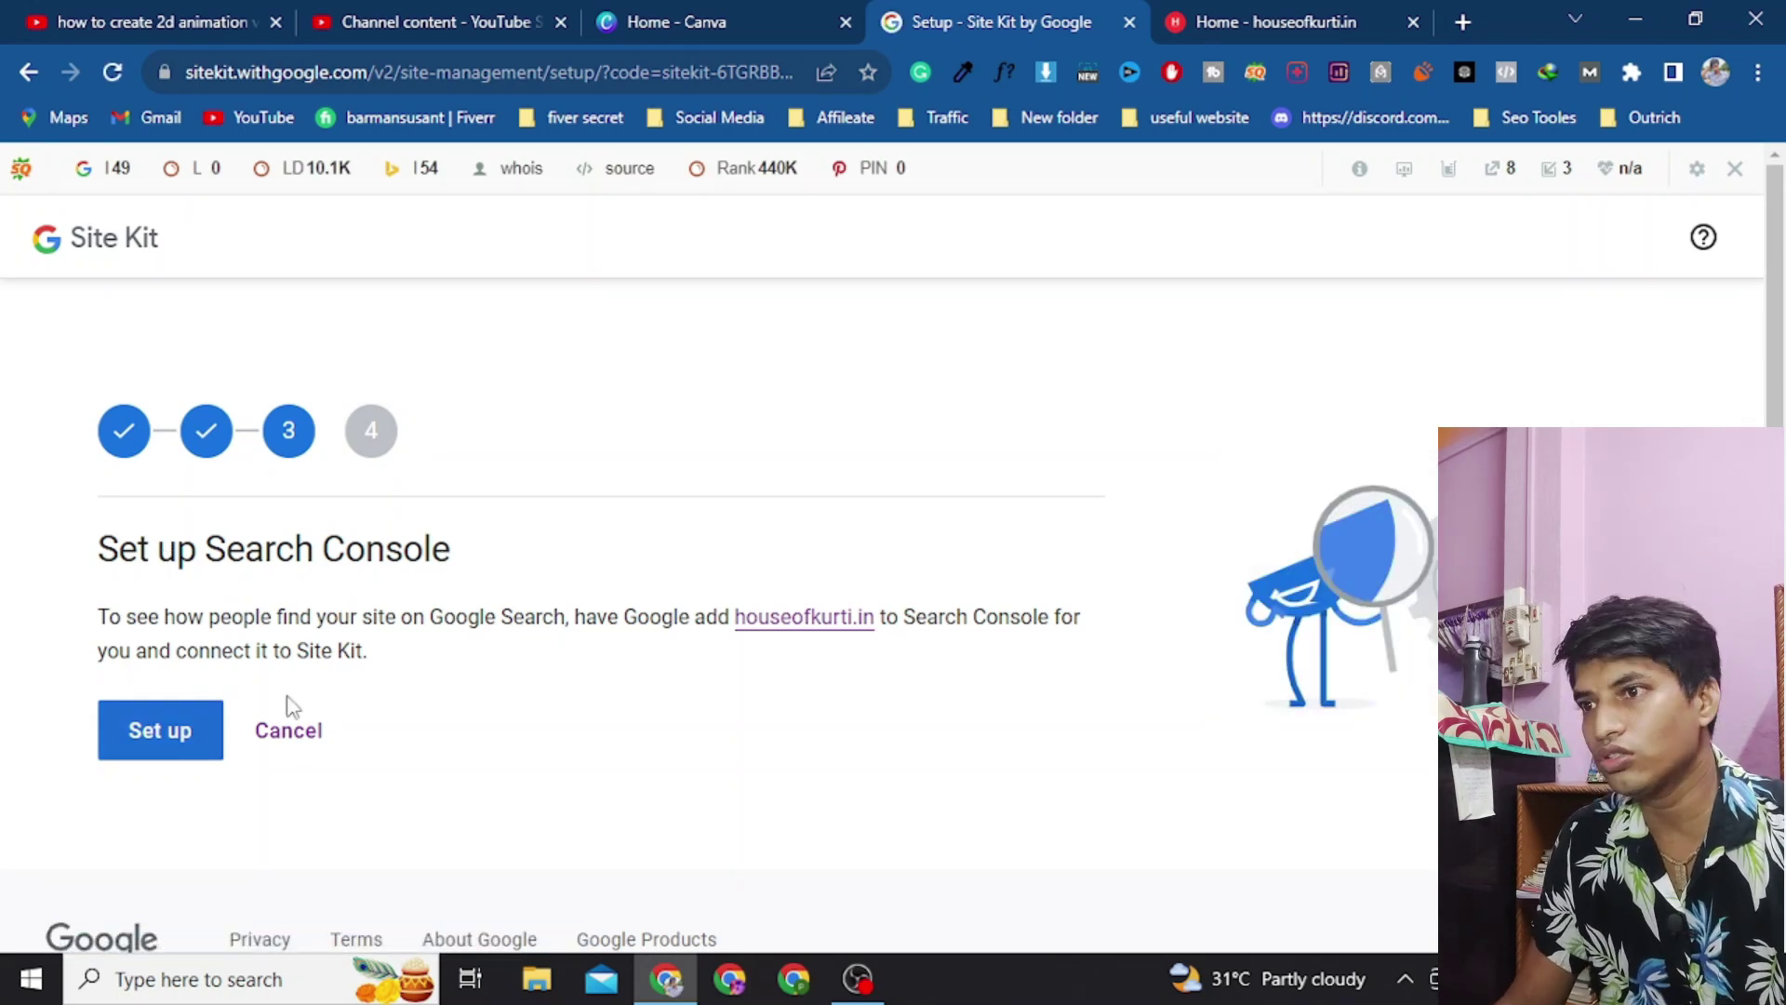
left_click(169, 737)
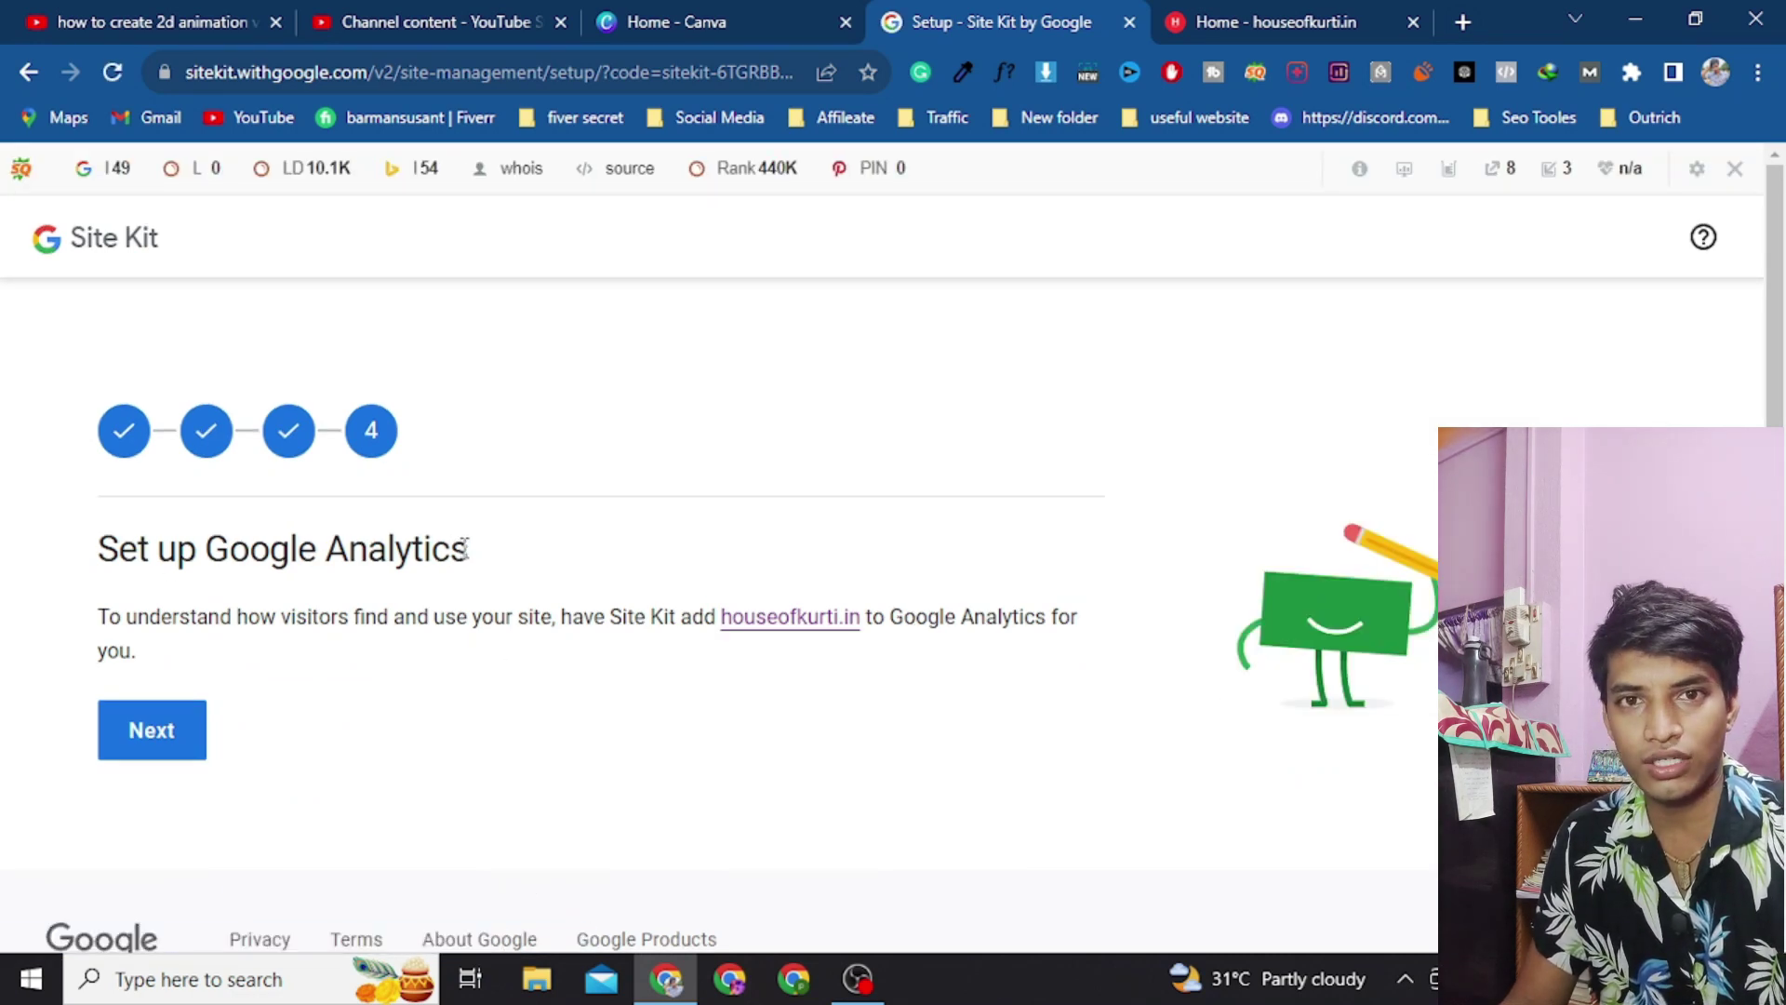
left_click(159, 744)
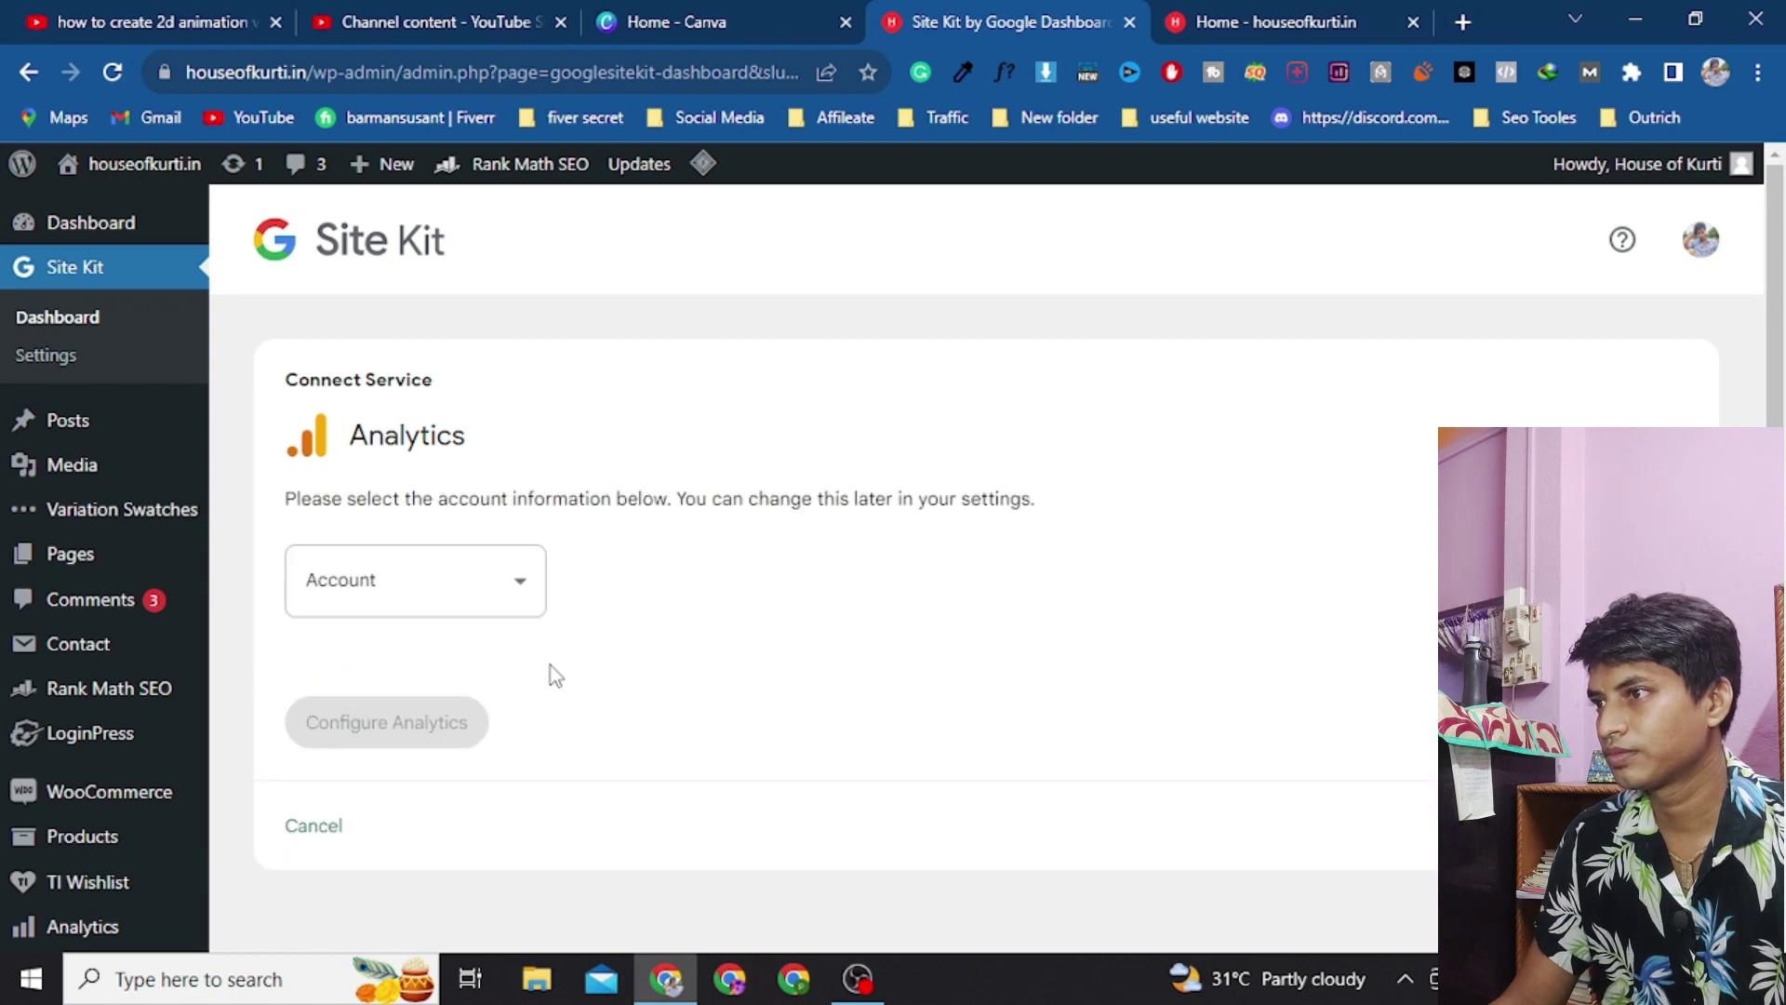
Step: Choose to set up a new account for the Analytics service connection
scroll(606, 471, "down", 2)
left_click(483, 465)
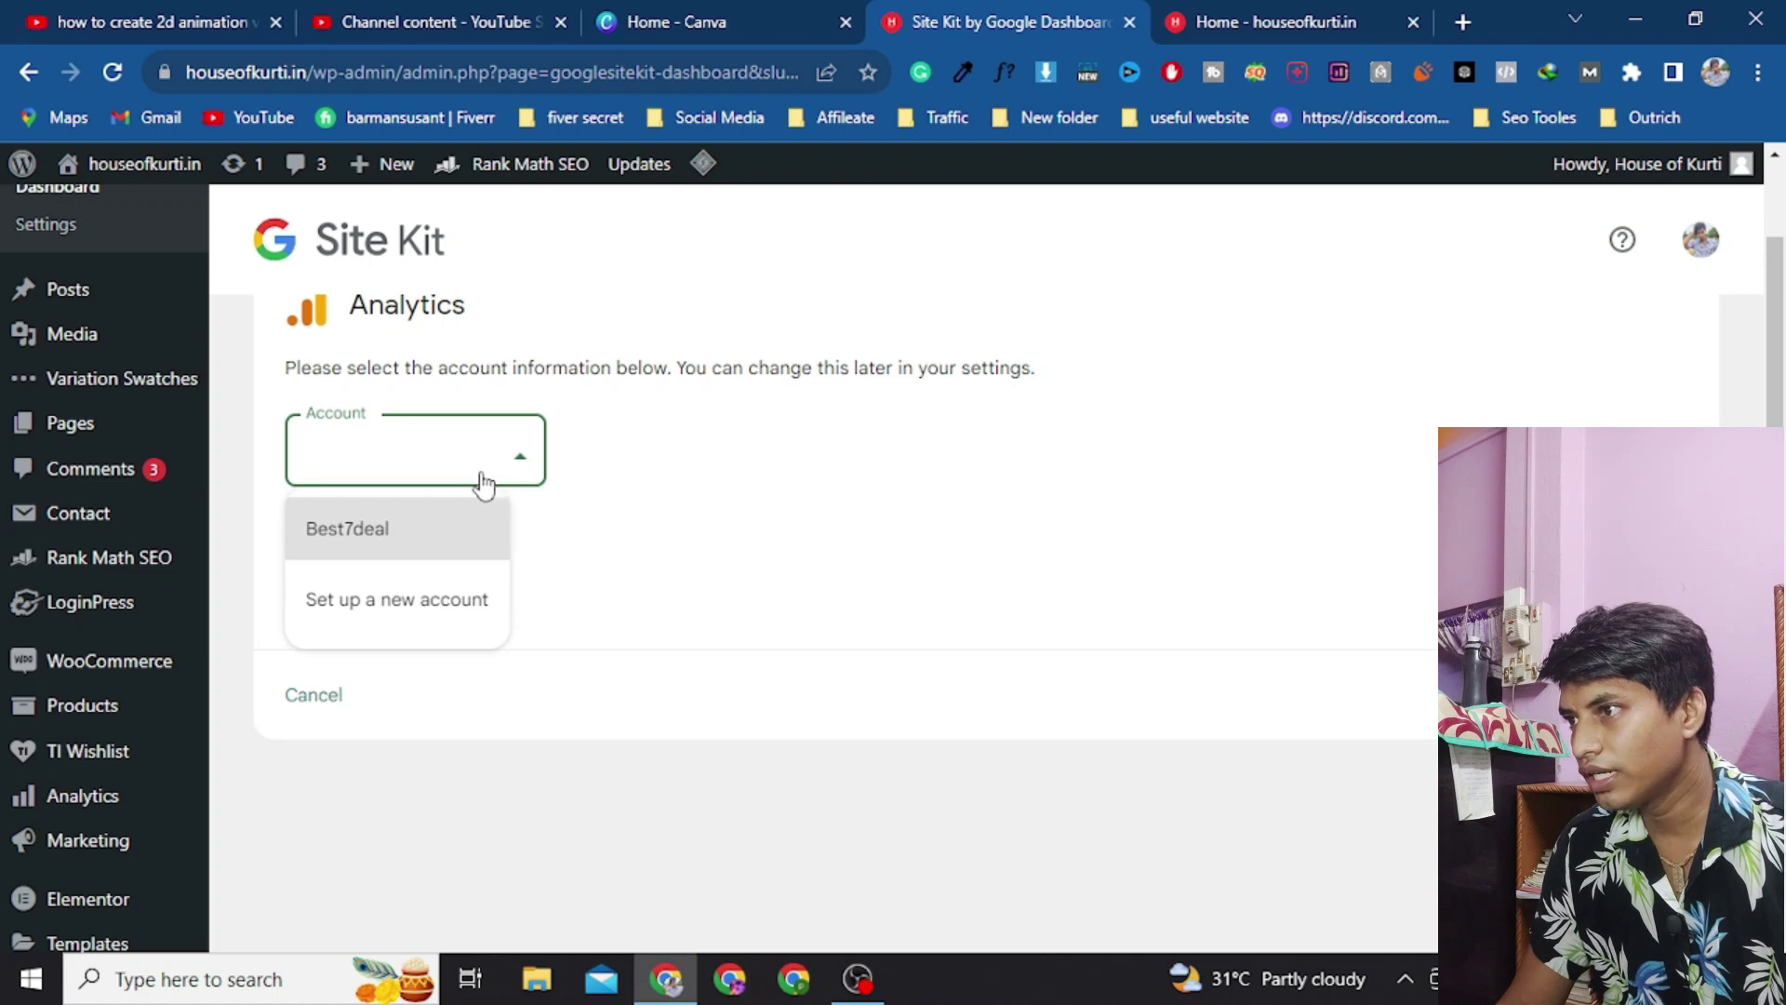
left_click(465, 602)
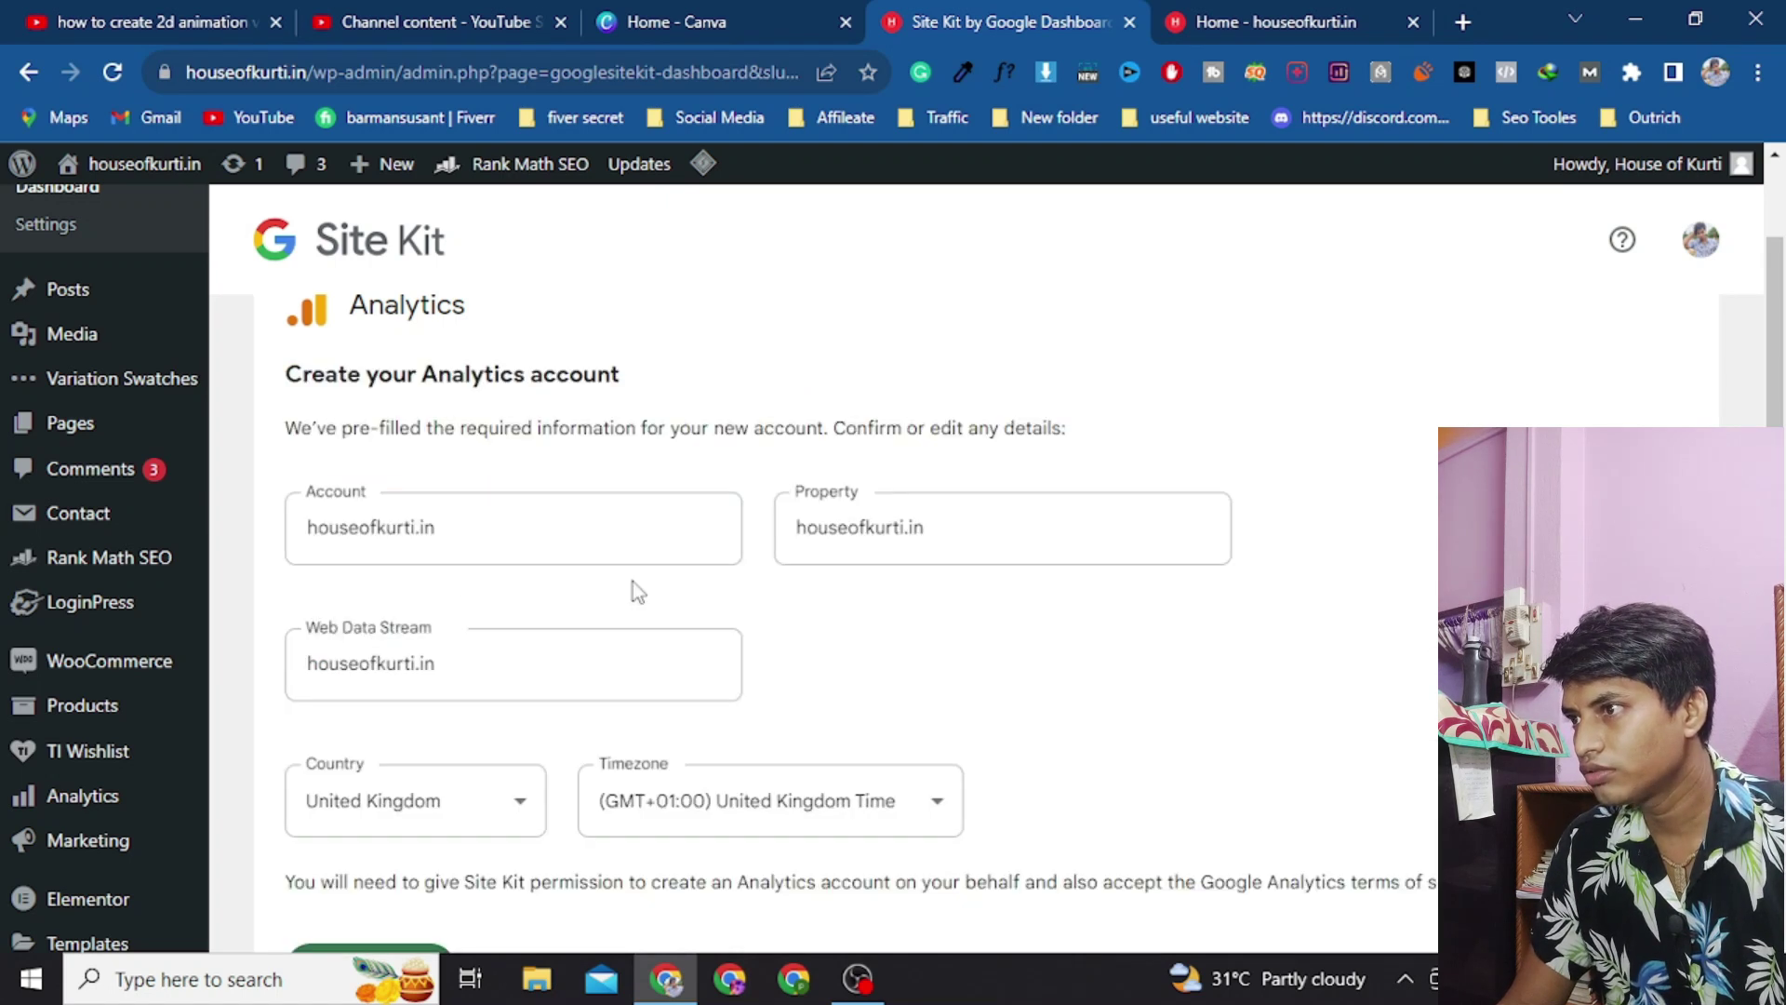
Step: Review the pre-filled Analytics account details and set the country to India
scroll(717, 564, "down", 2)
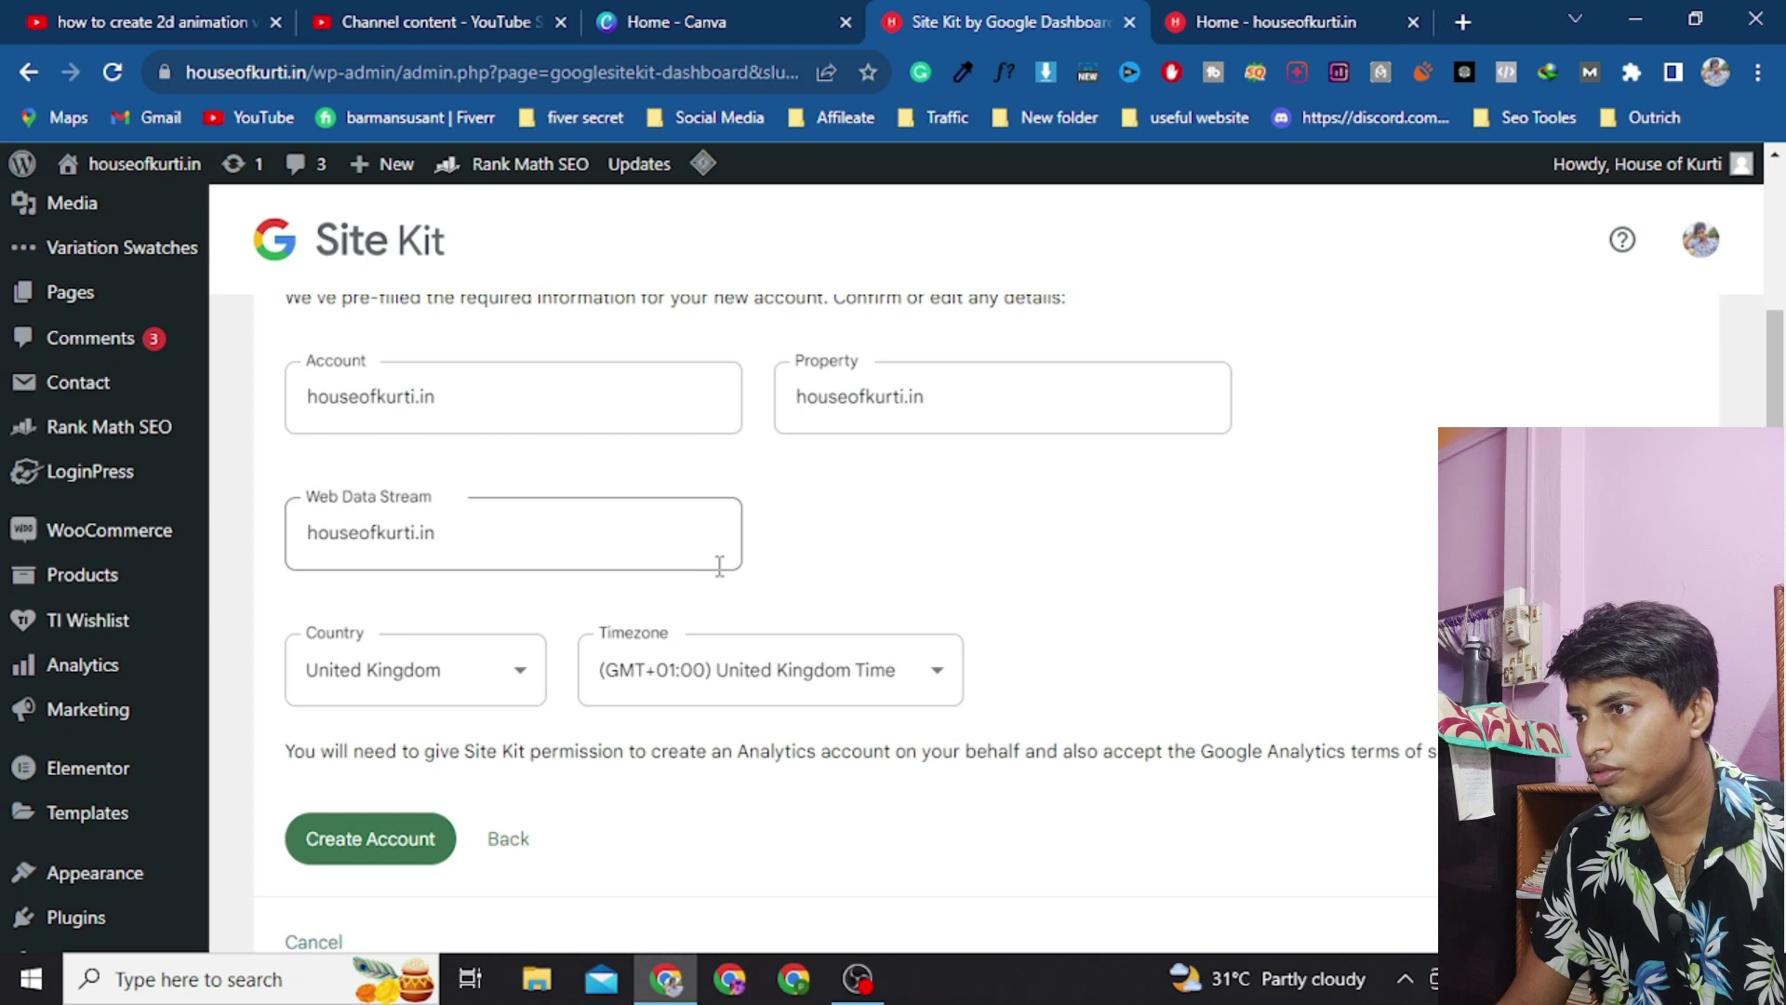
scroll(634, 588, "down", 1)
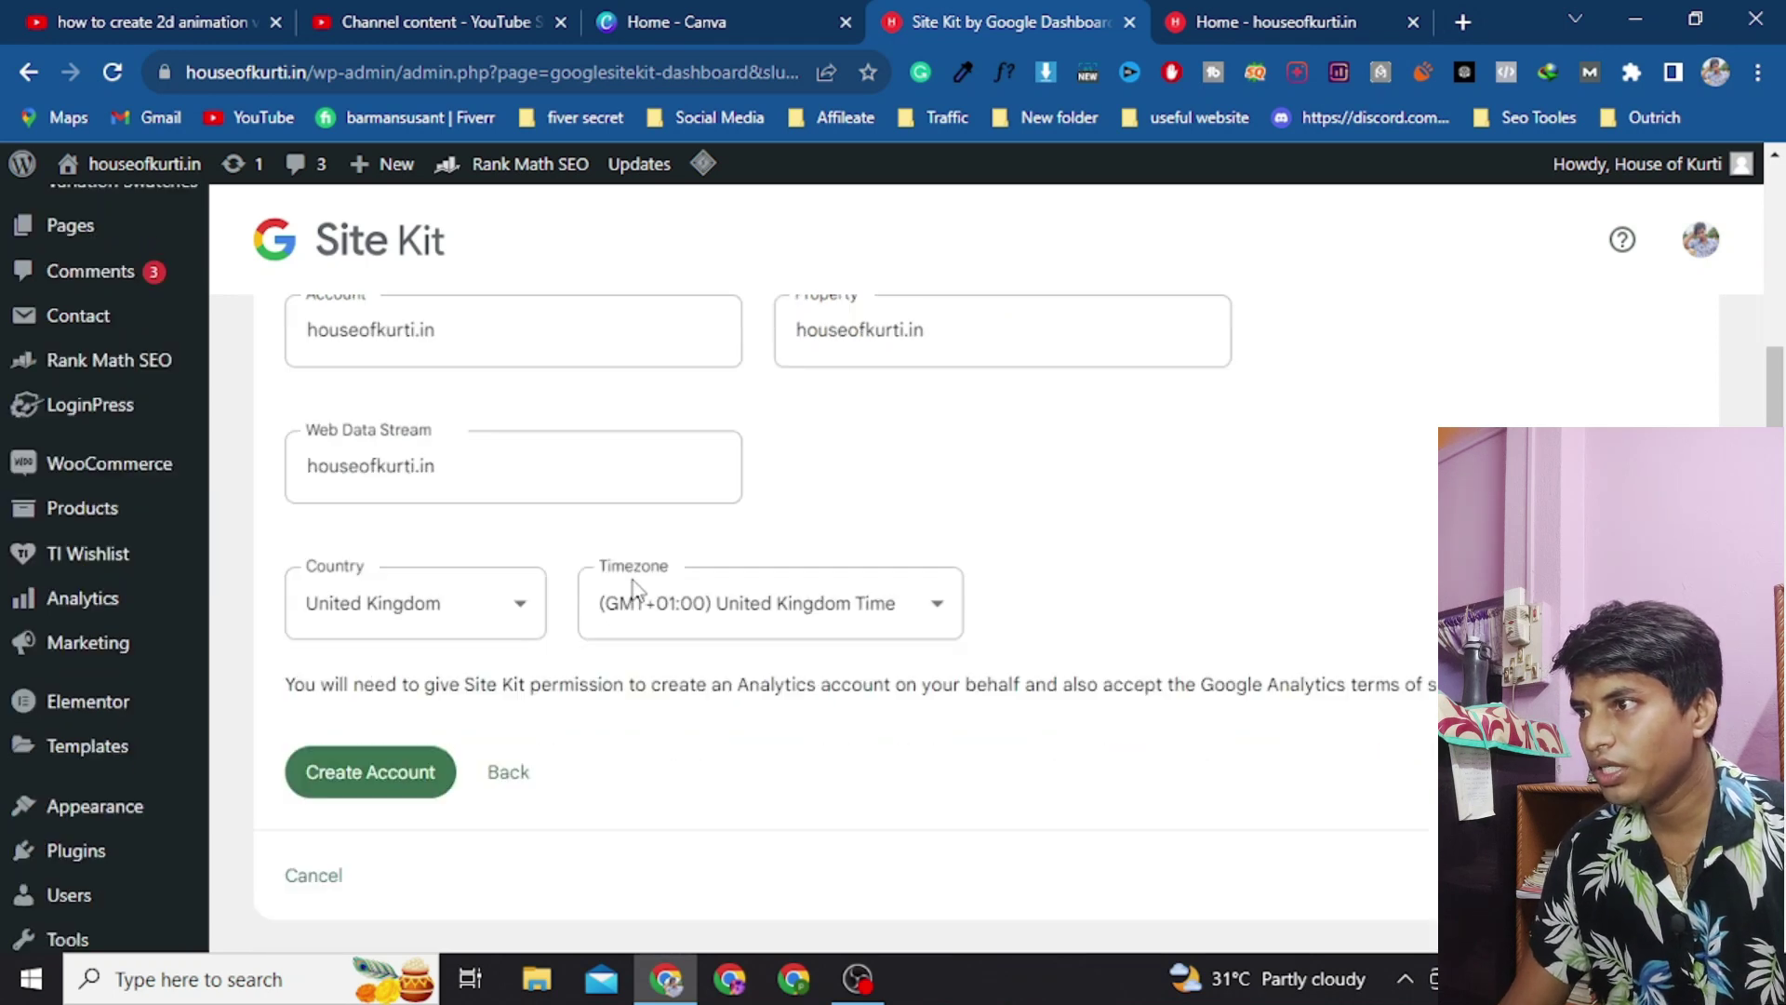
scroll(633, 586, "down", 1)
scroll(558, 642, "up", 2)
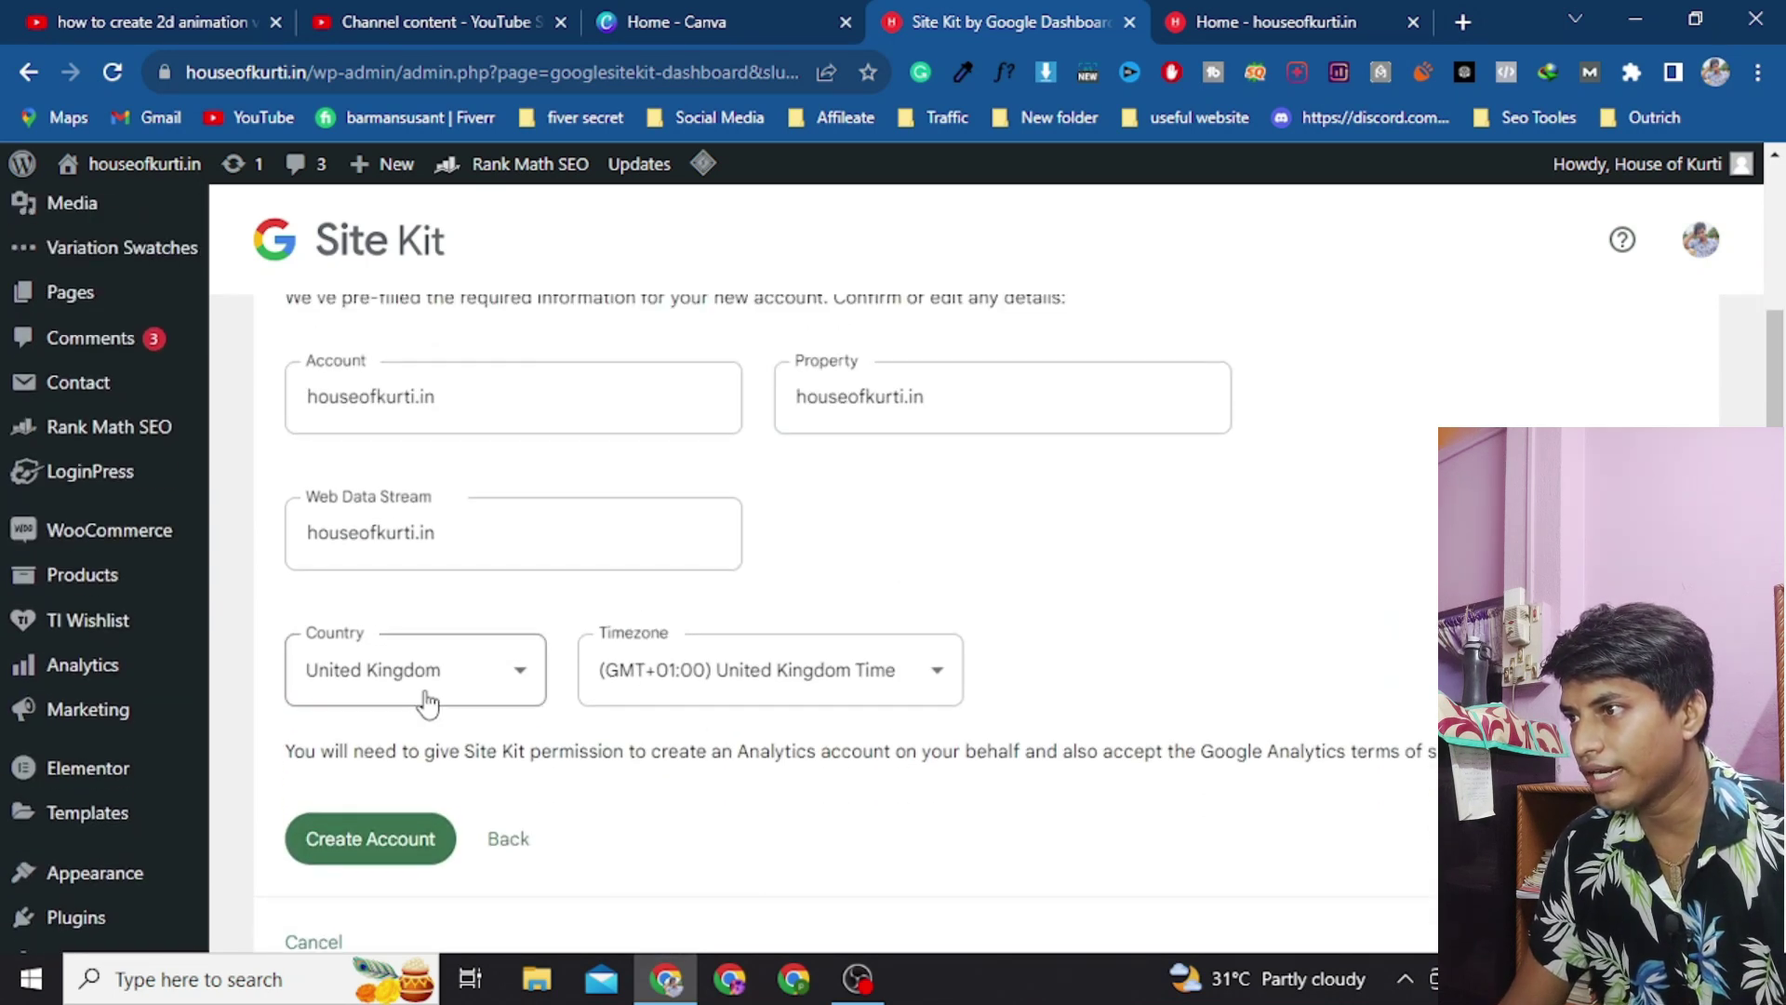
left_click(499, 686)
scroll(507, 423, "up", 10)
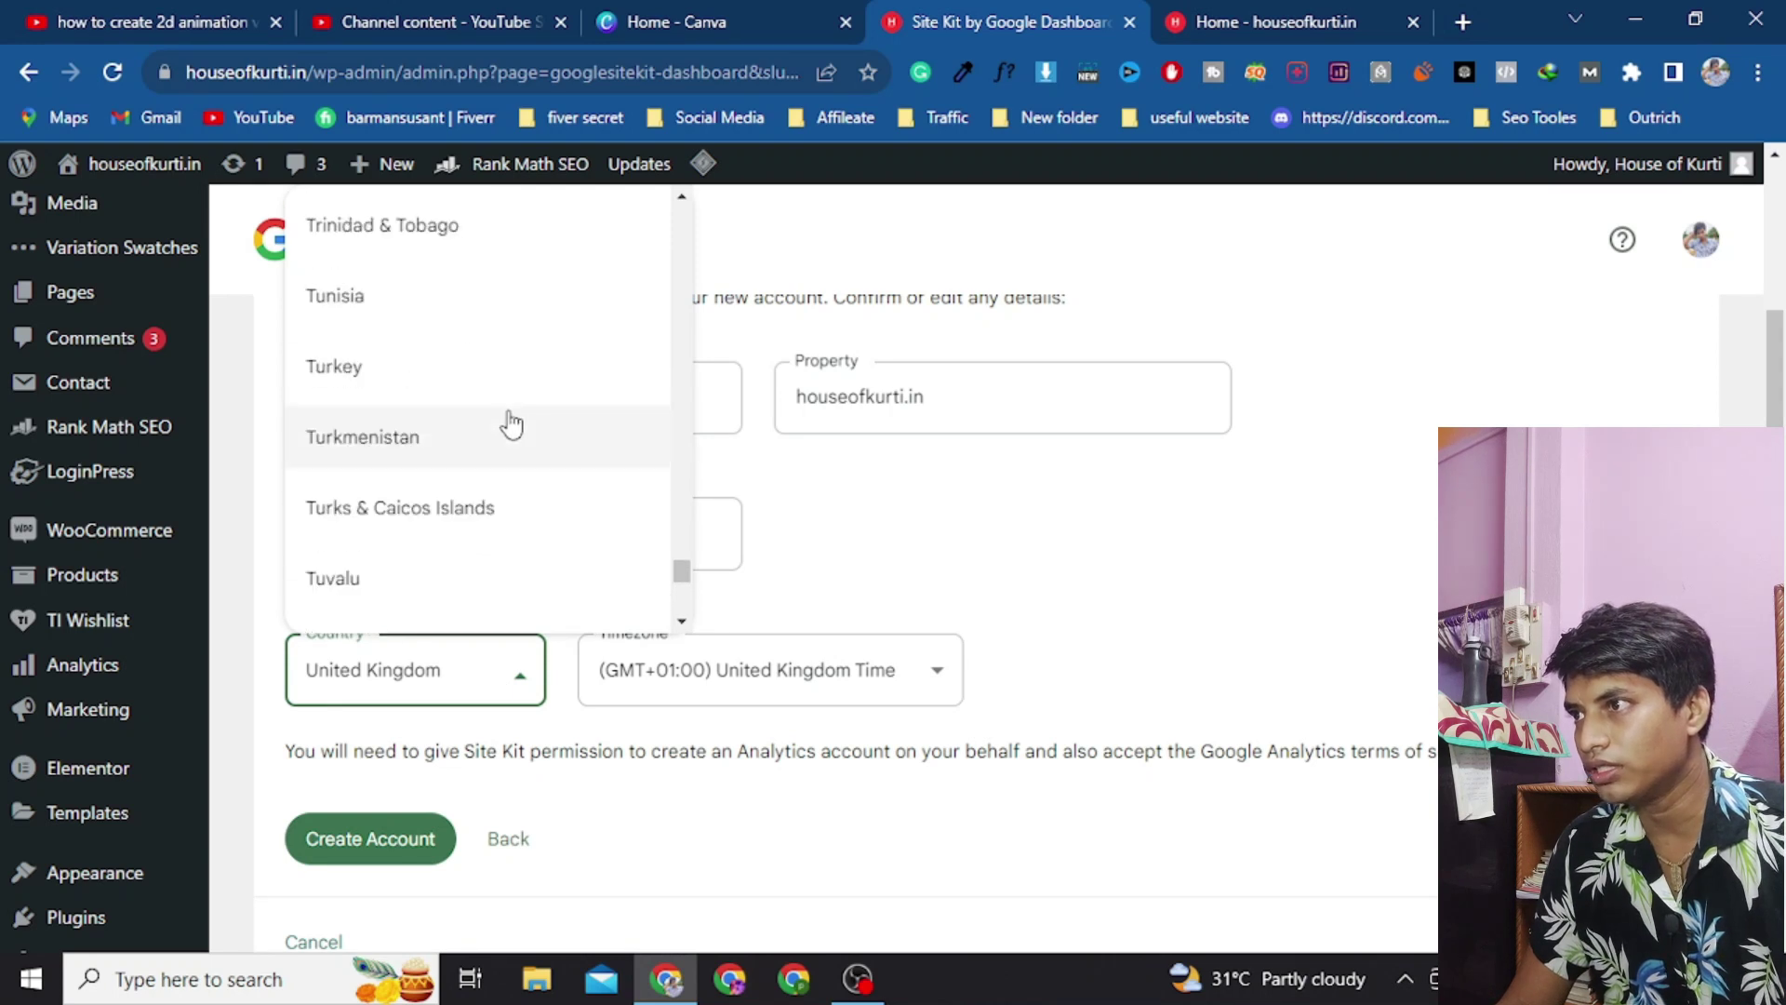
scroll(517, 430, "up", 5)
scroll(521, 435, "down", 10)
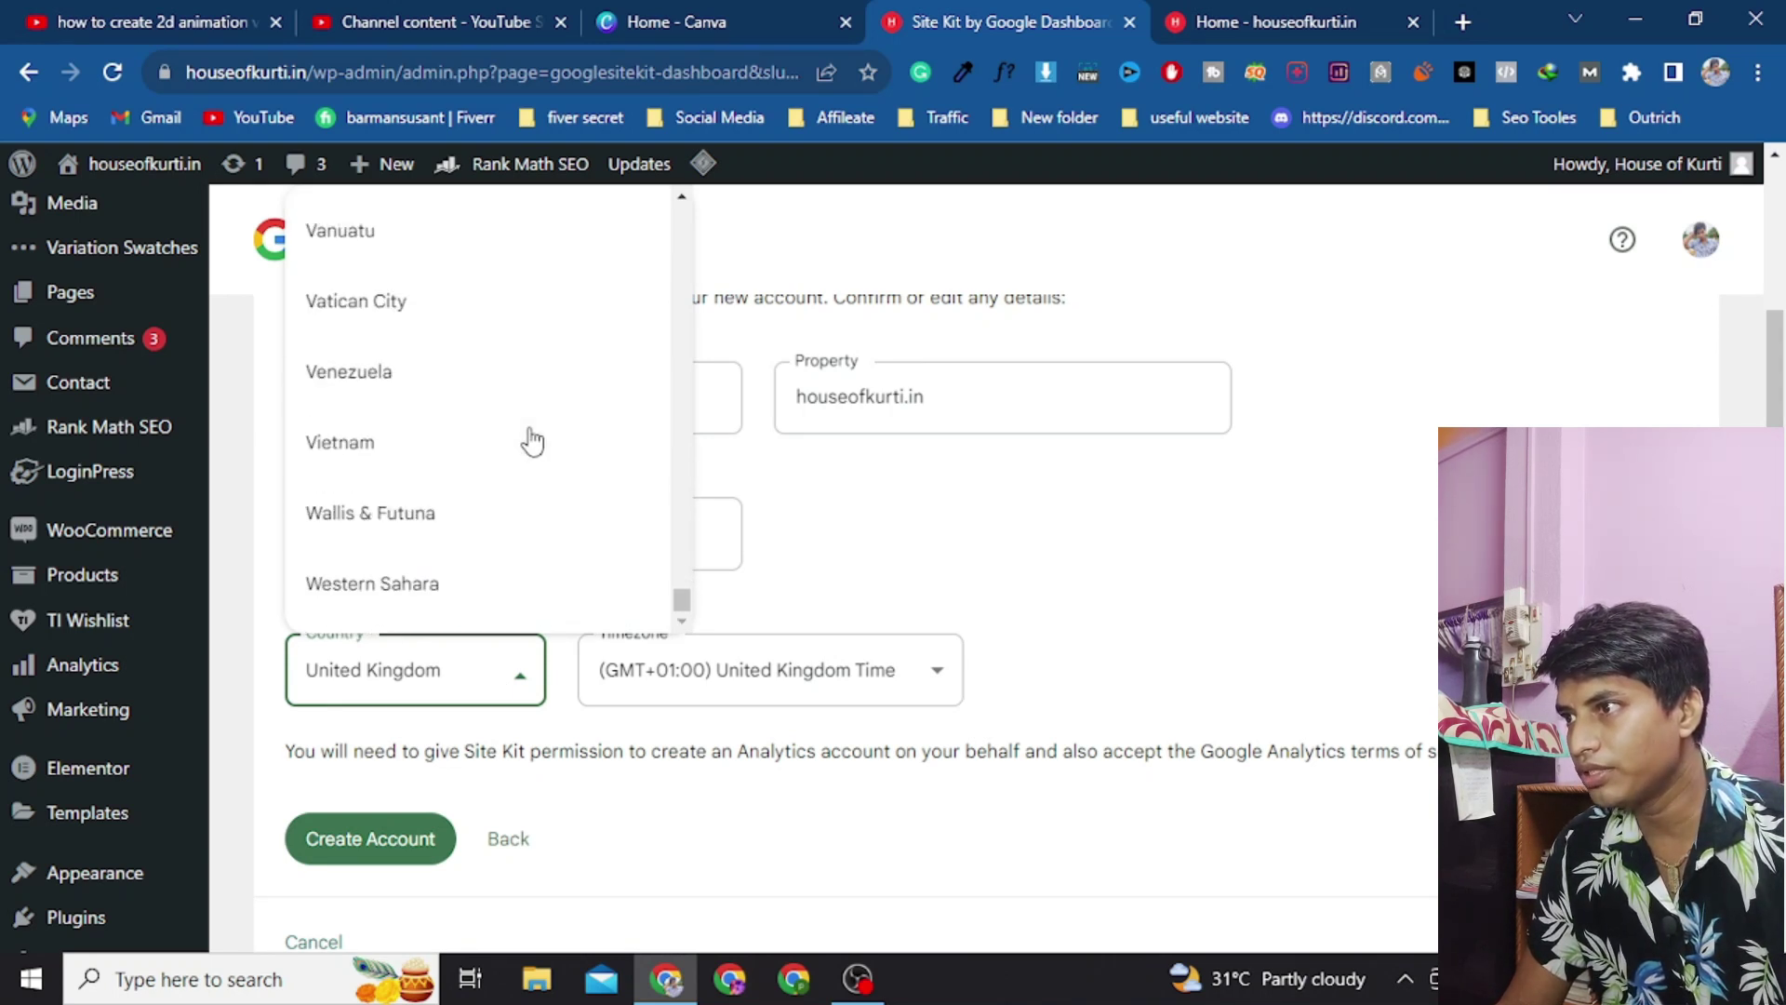
scroll(532, 441, "up", 15)
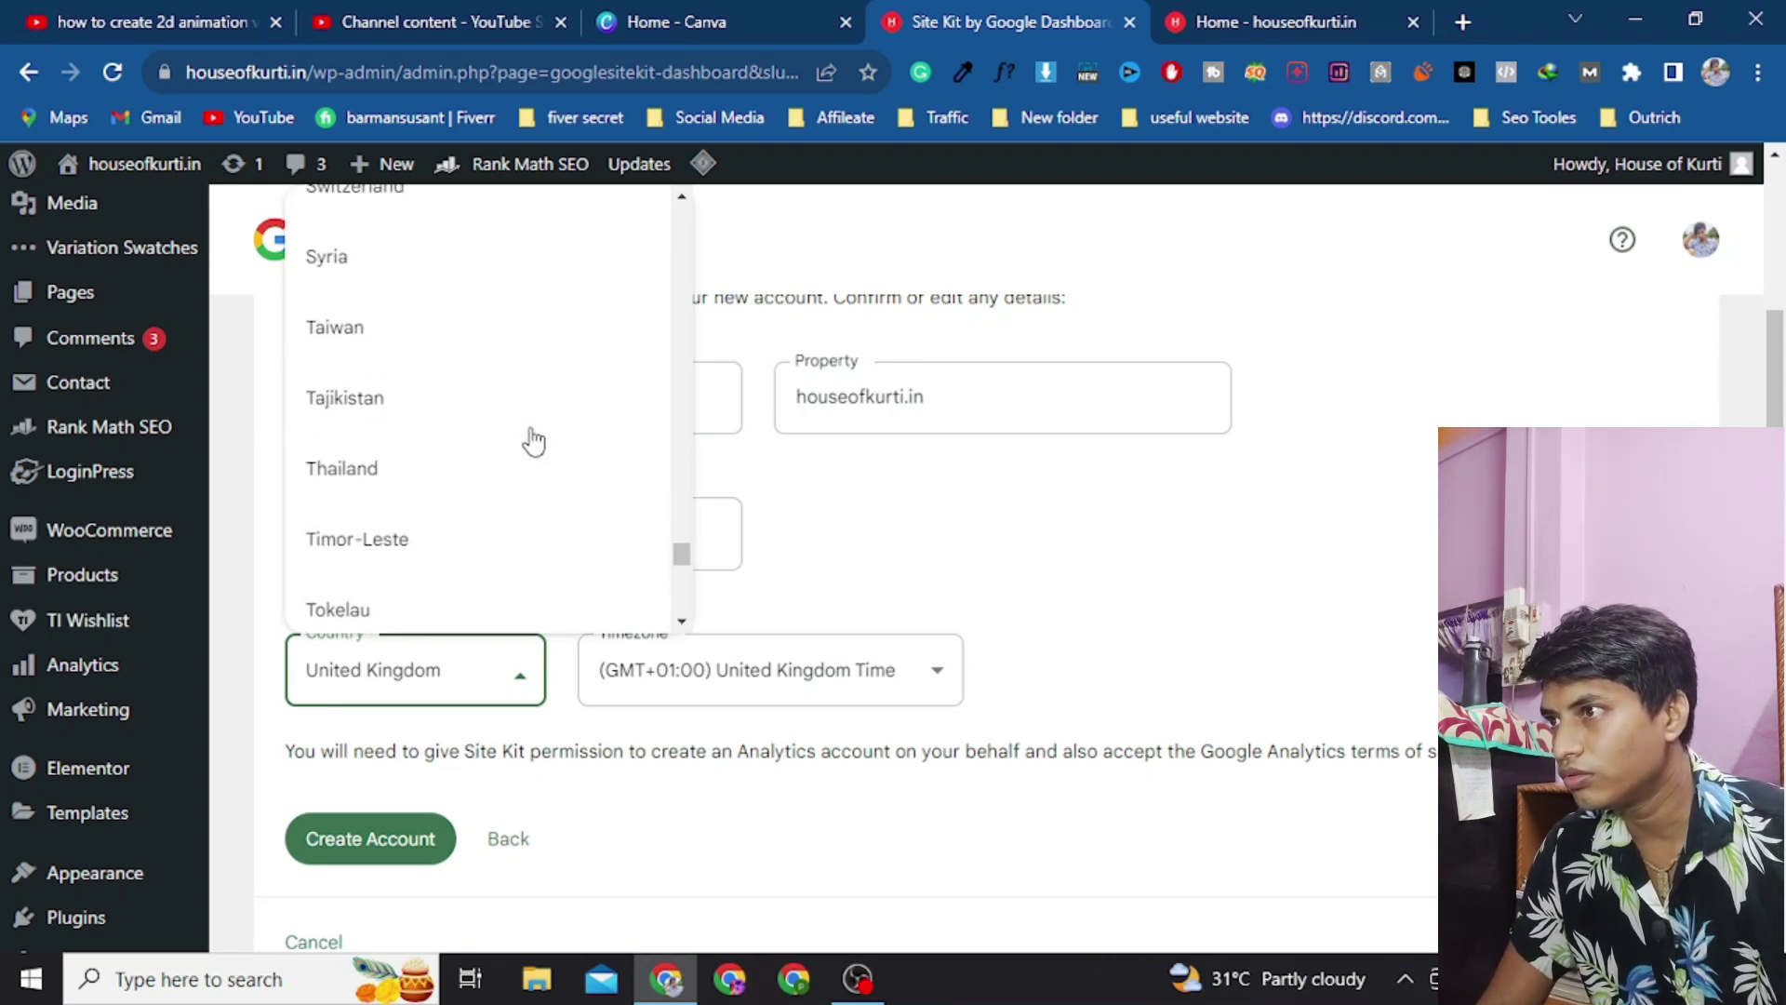
scroll(536, 441, "up", 15)
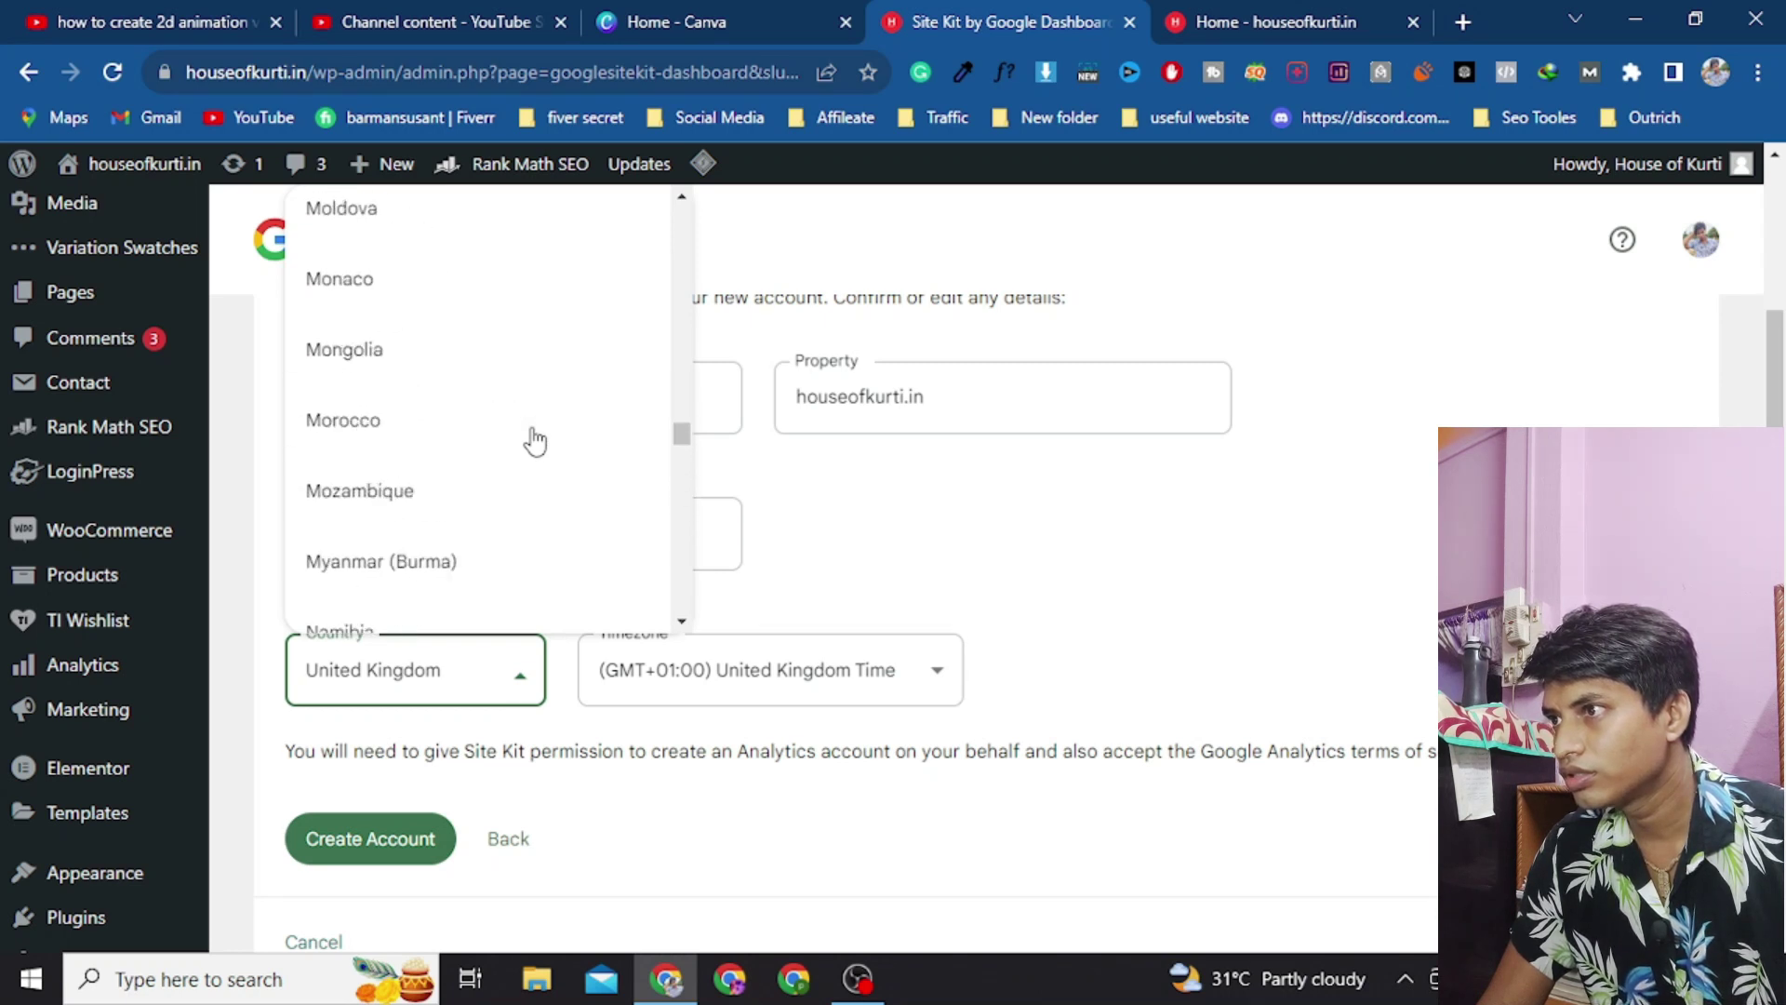
scroll(537, 441, "up", 15)
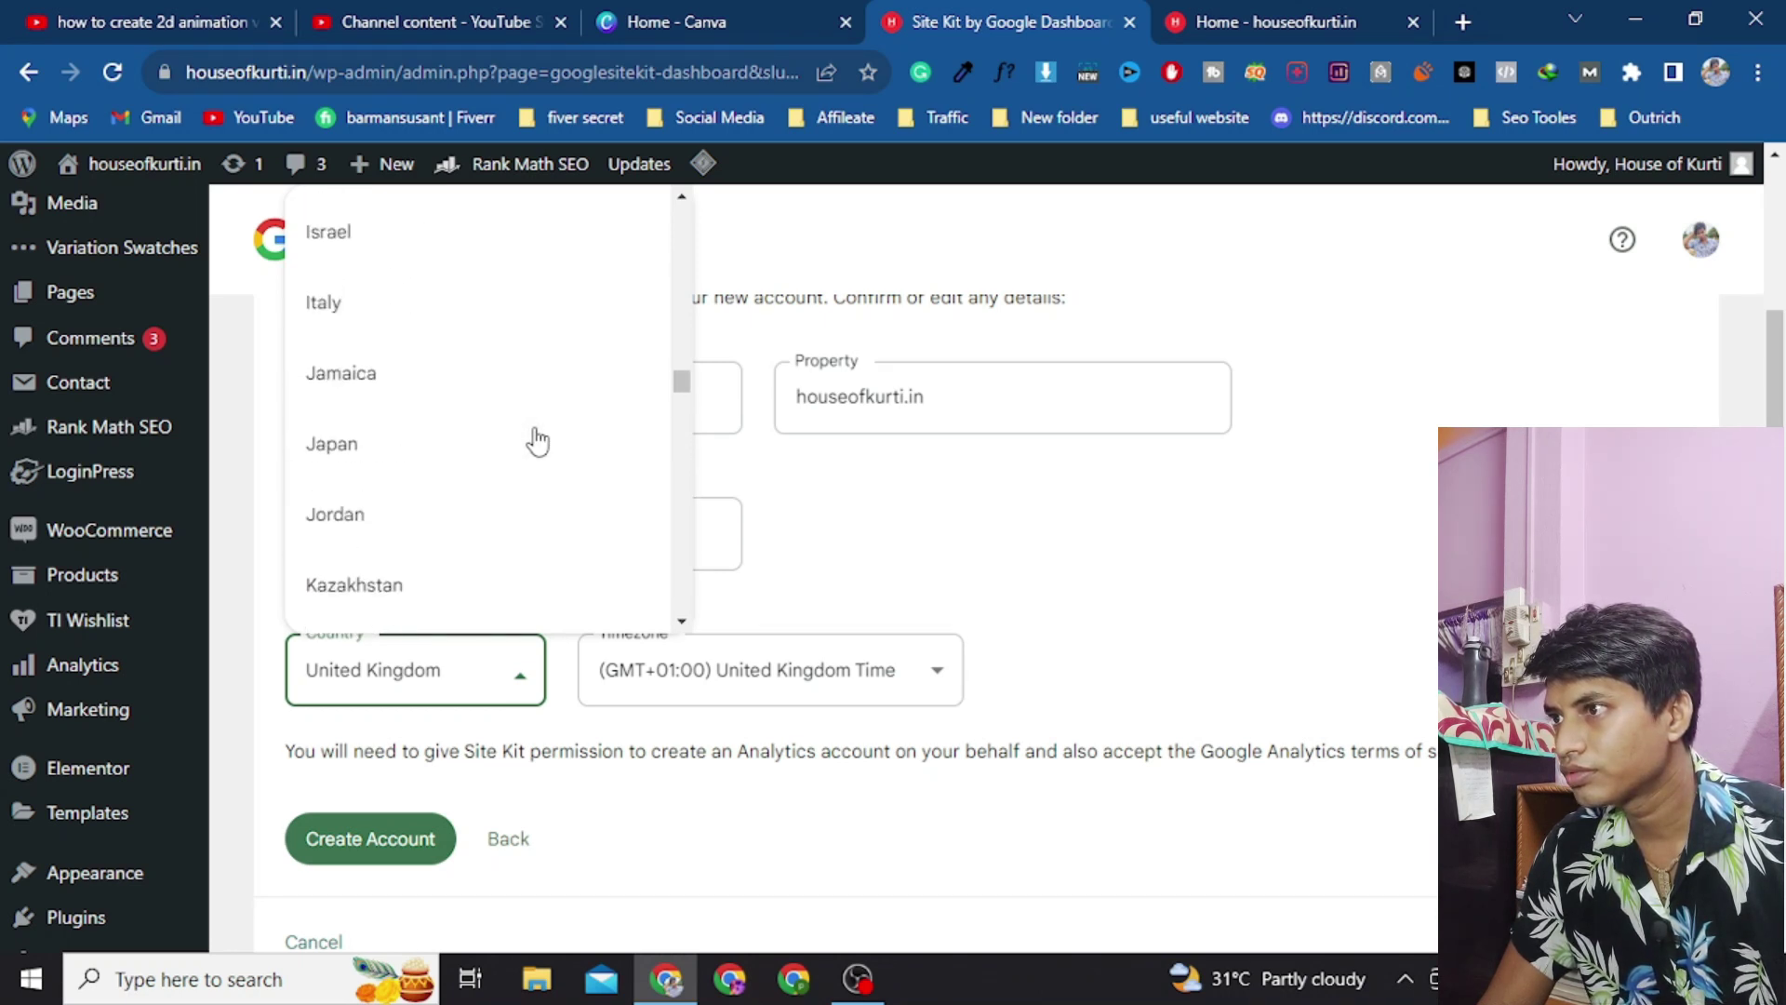
left_click(435, 415)
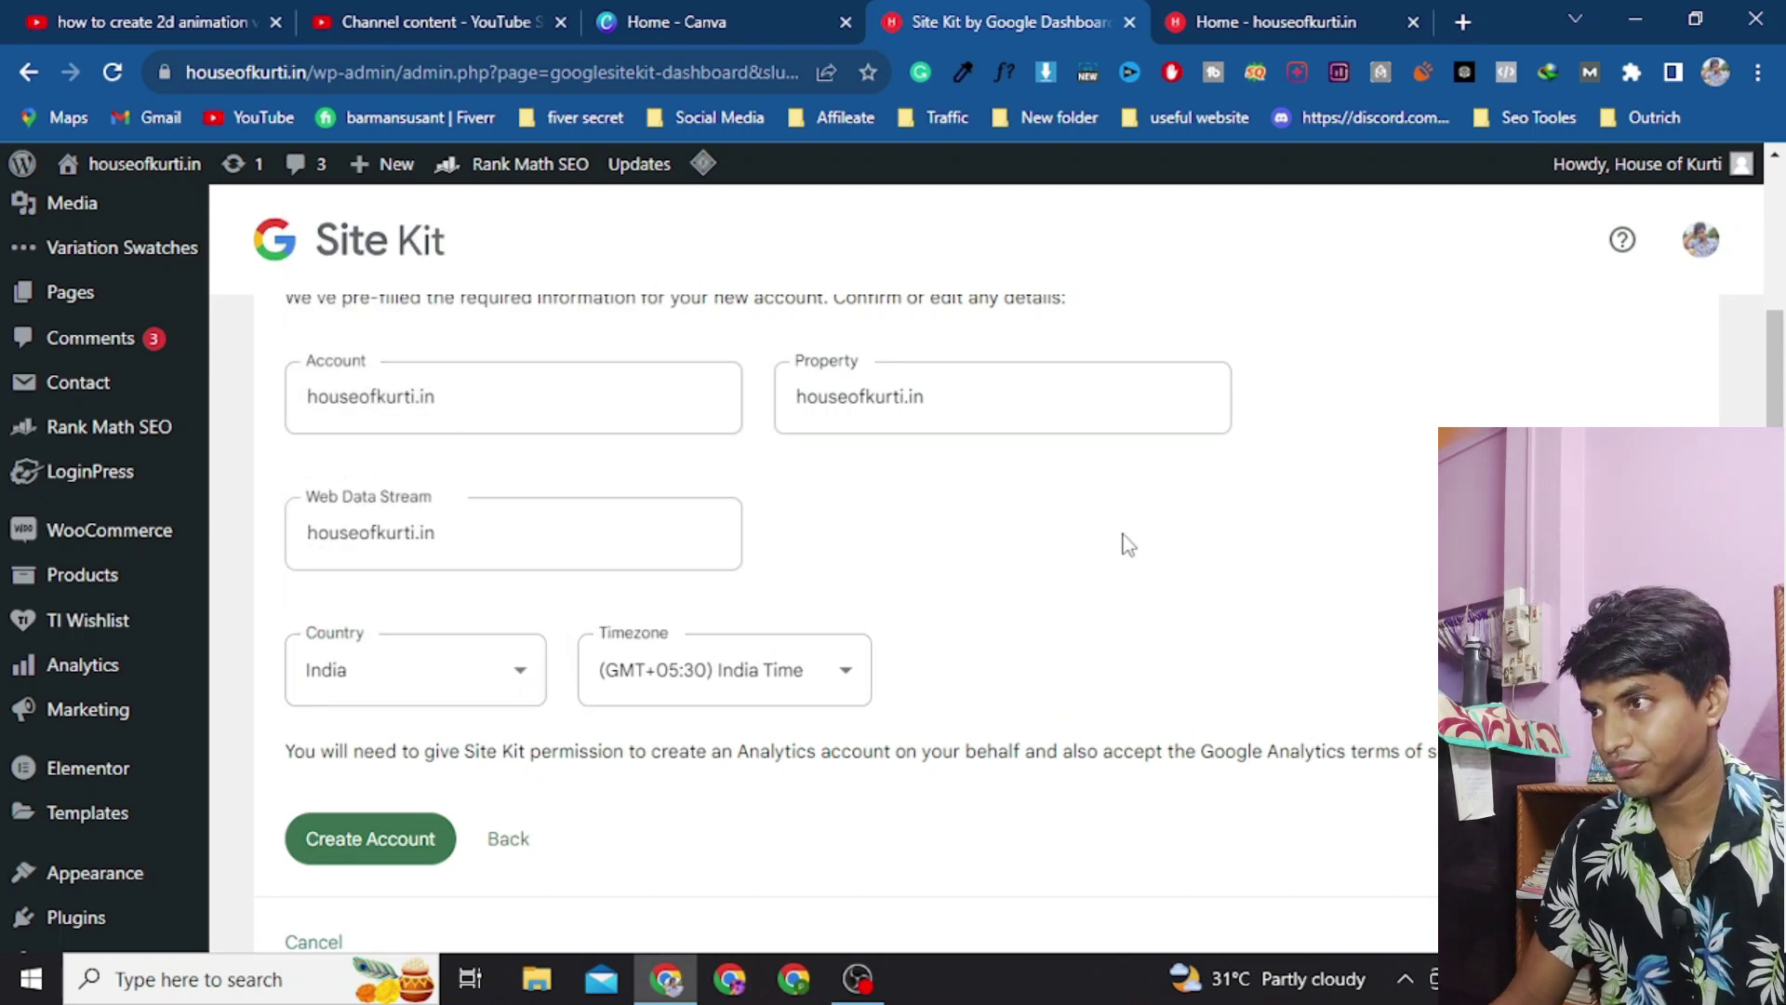
Step: Submit the new Analytics account for creation and authorize Site Kit with the same Google account
scroll(1124, 543, "down", 1)
left_click(342, 730)
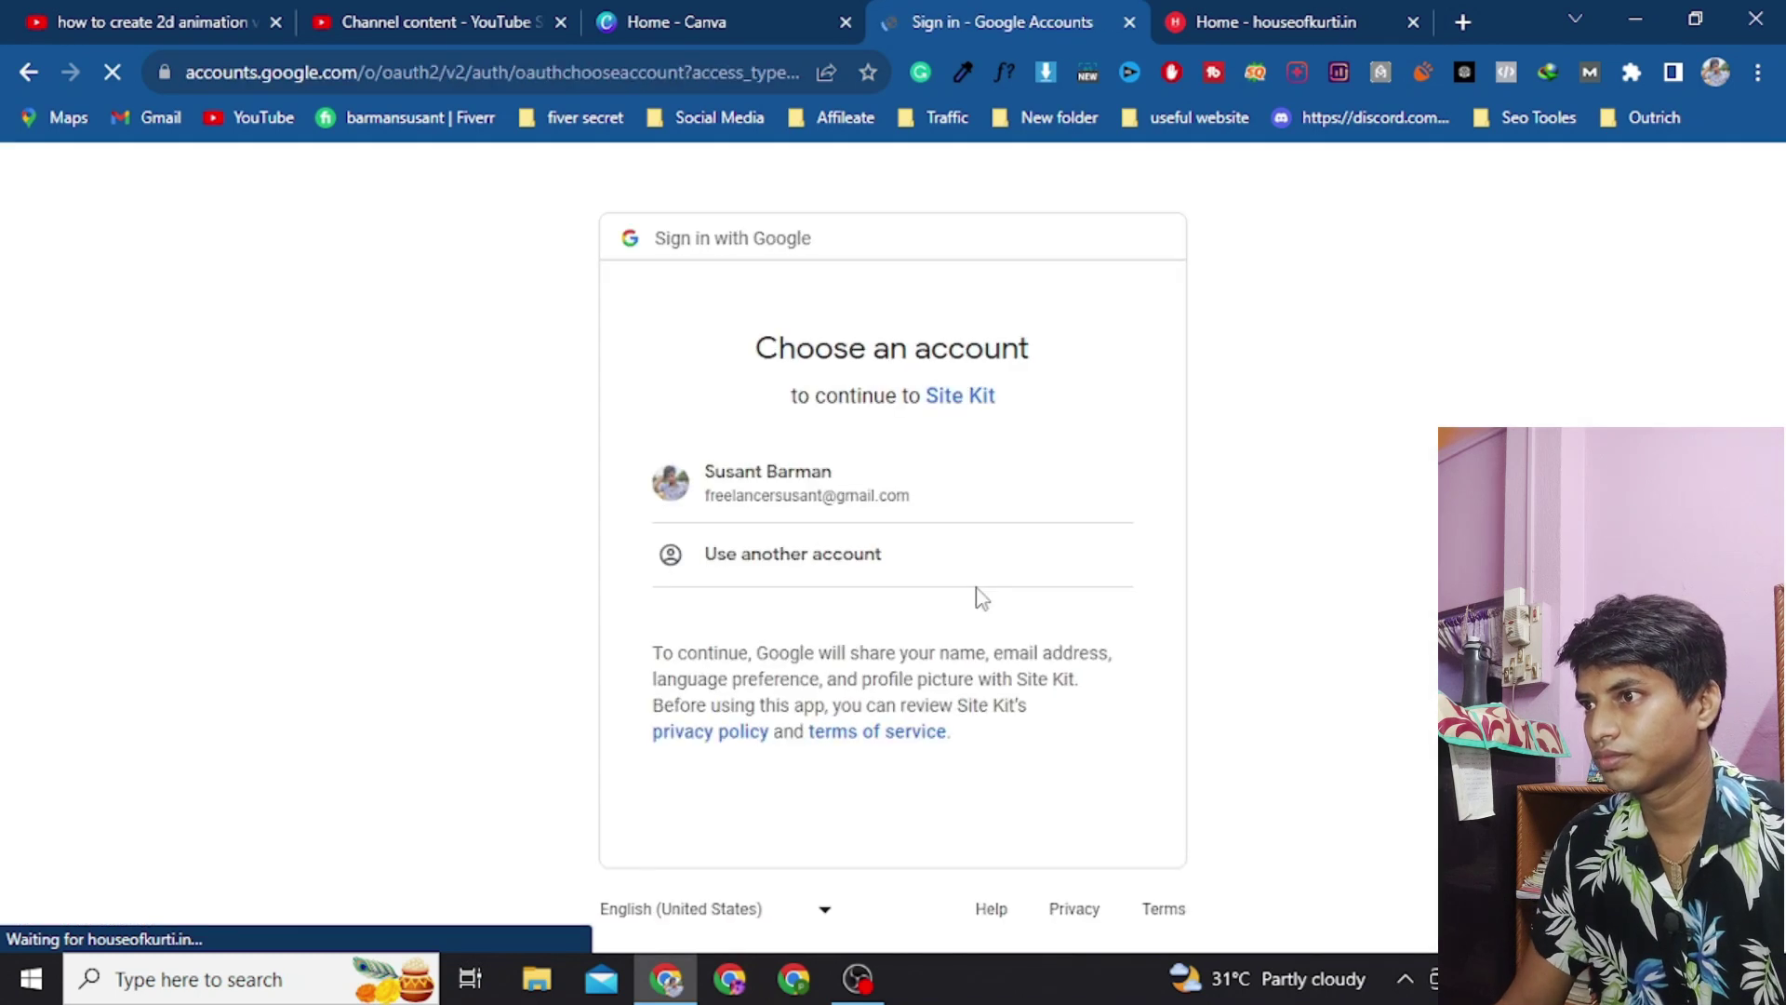
left_click(956, 505)
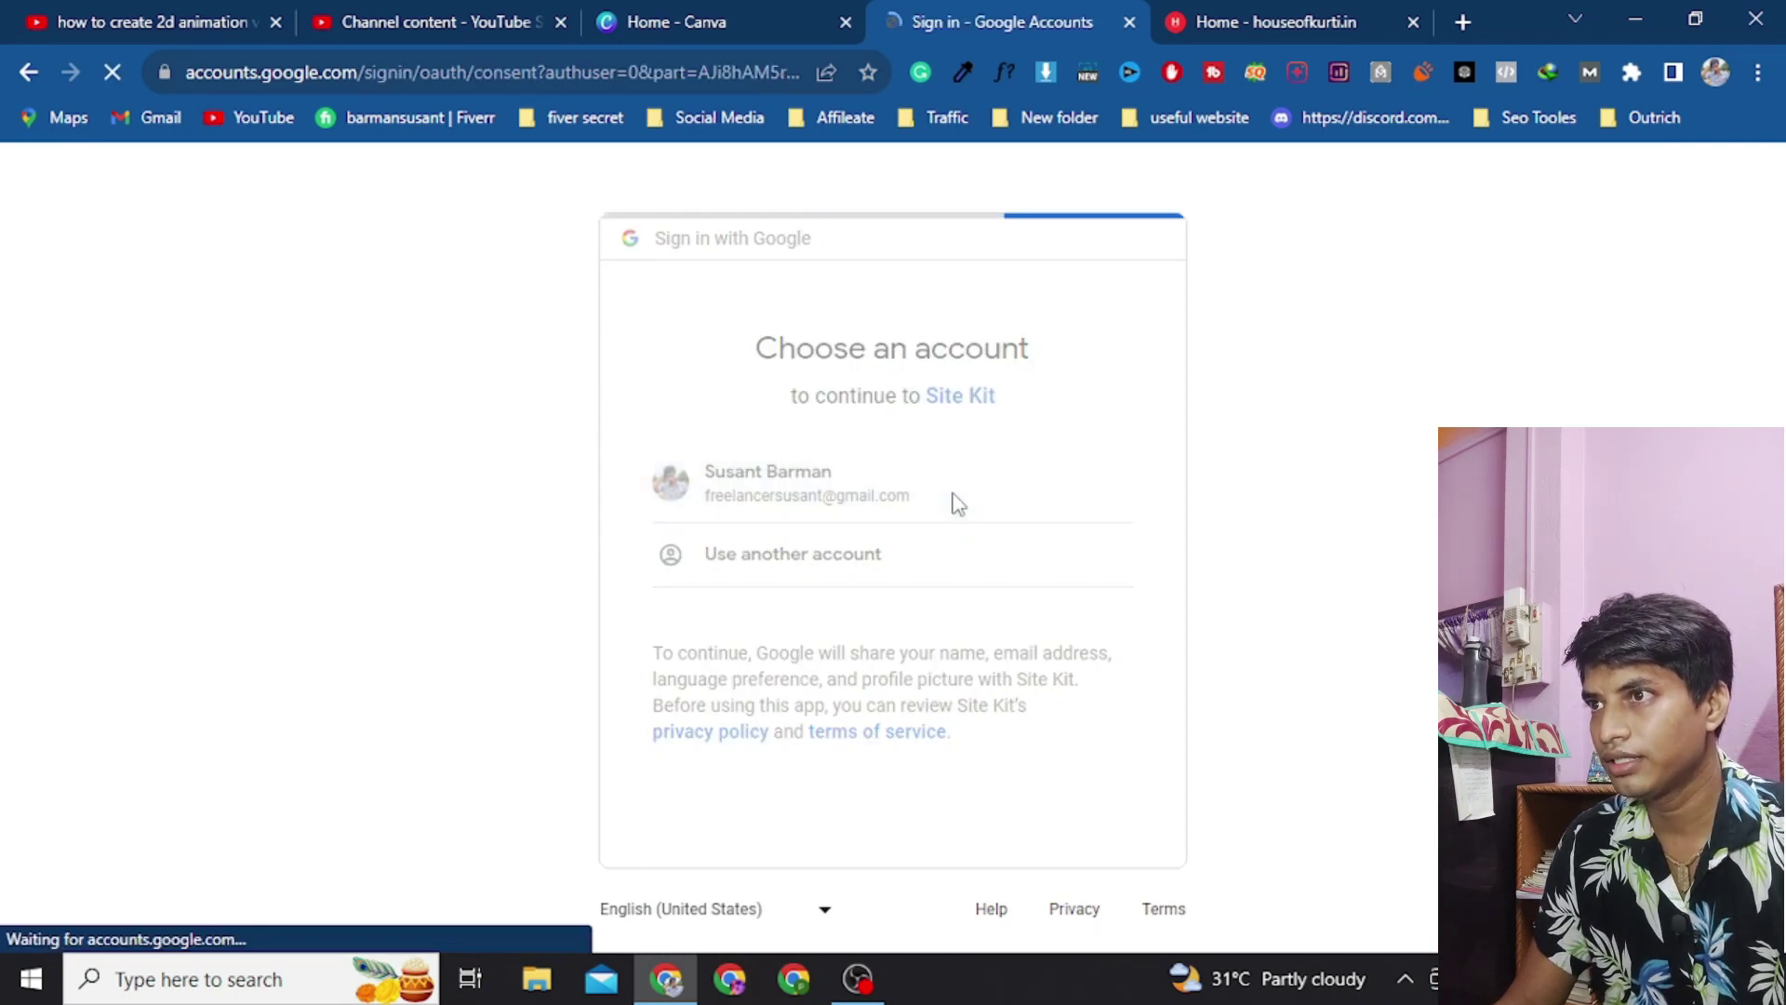
scroll(1004, 633, "down", 1)
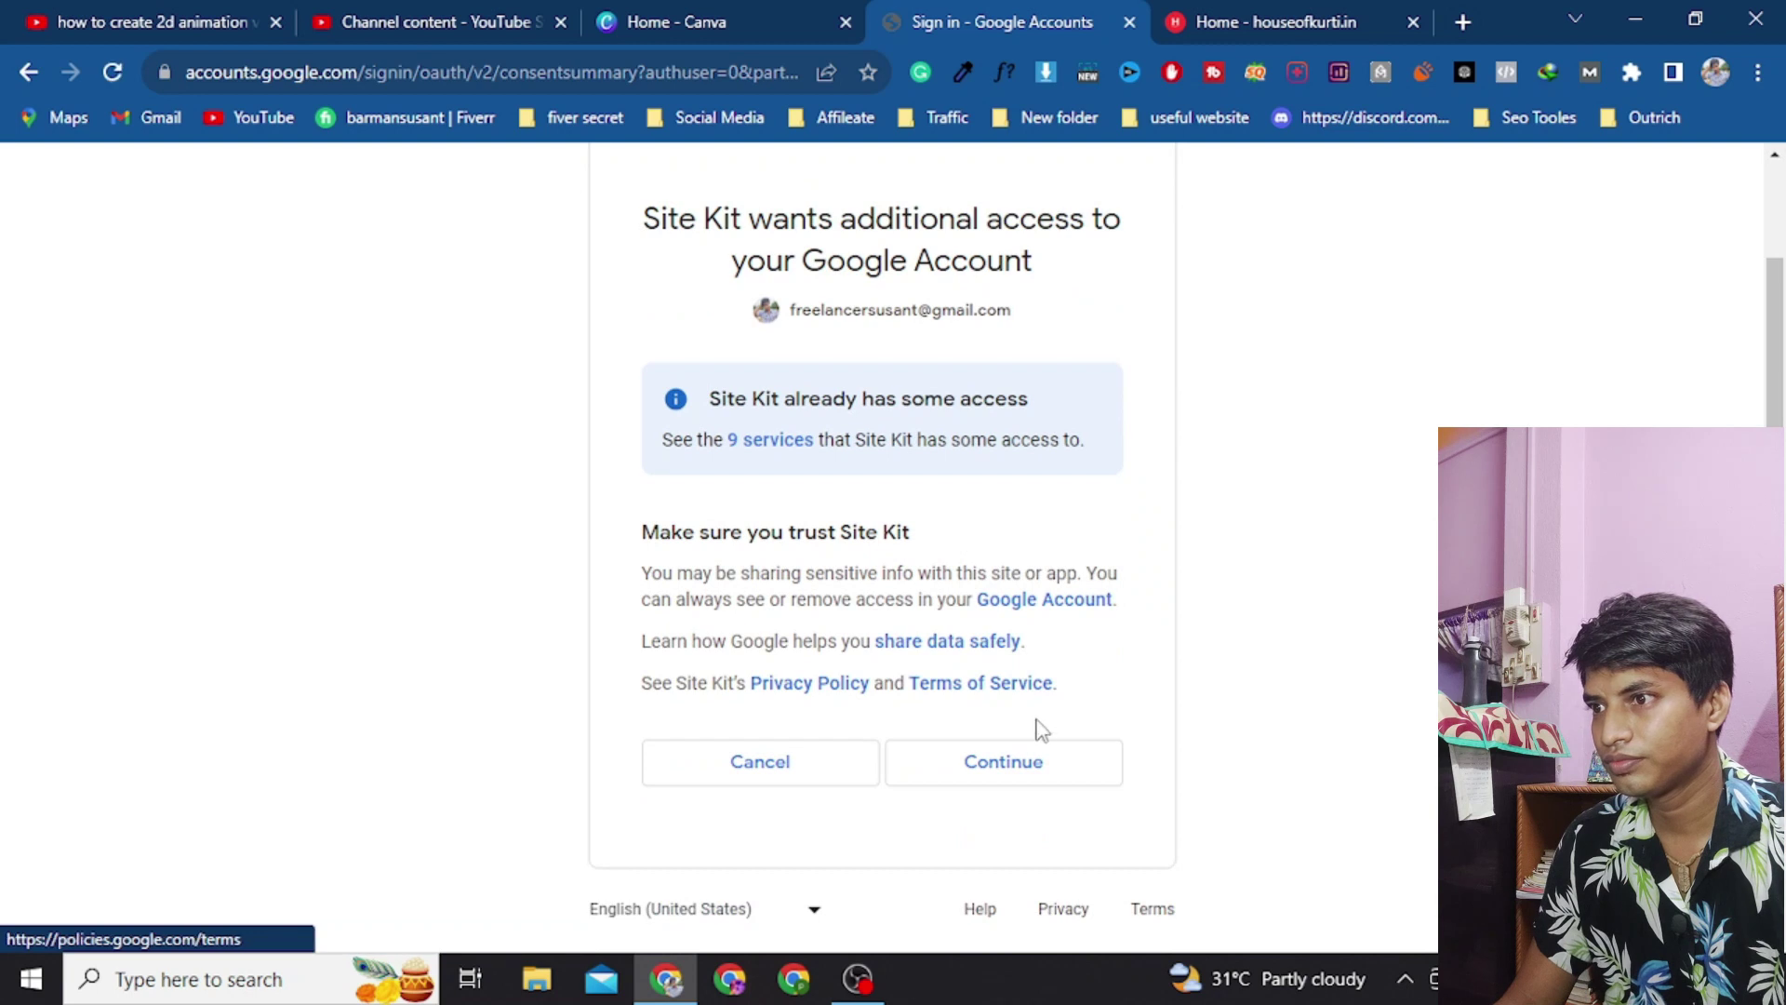
left_click(1047, 764)
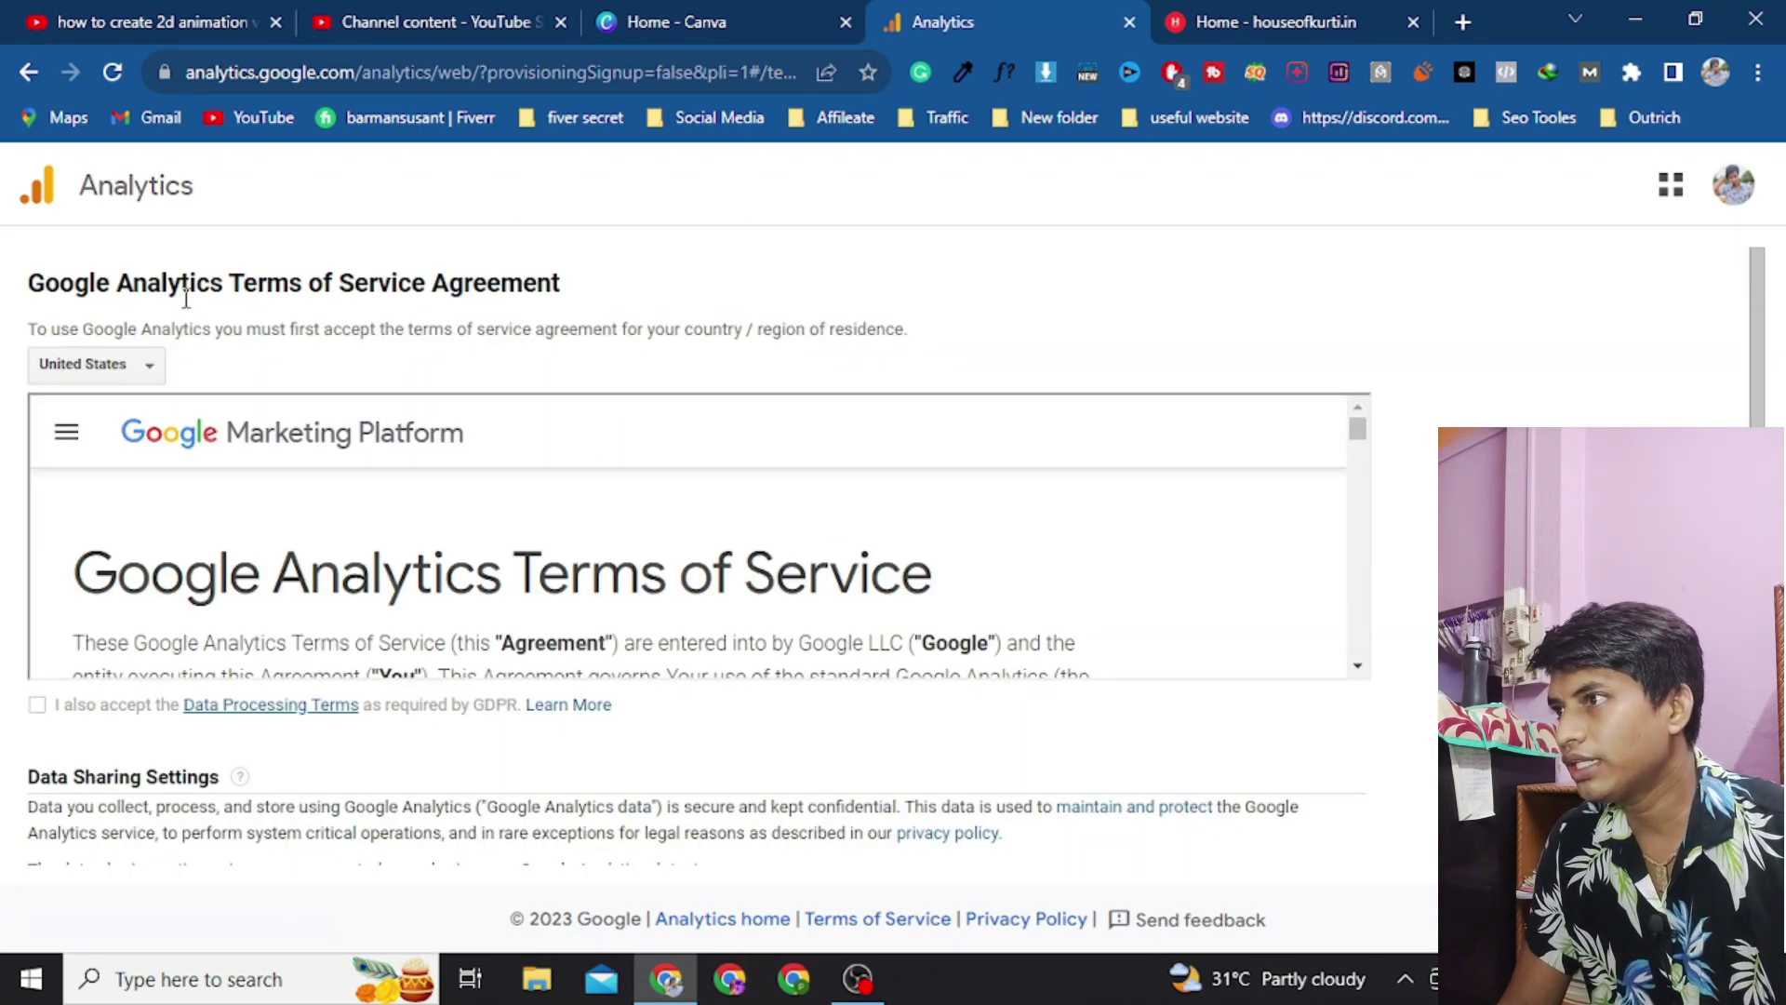
Step: Set the country of residence for the Google Analytics Terms of Service Agreement to India
left_click(152, 366)
left_click(158, 414)
type("ind")
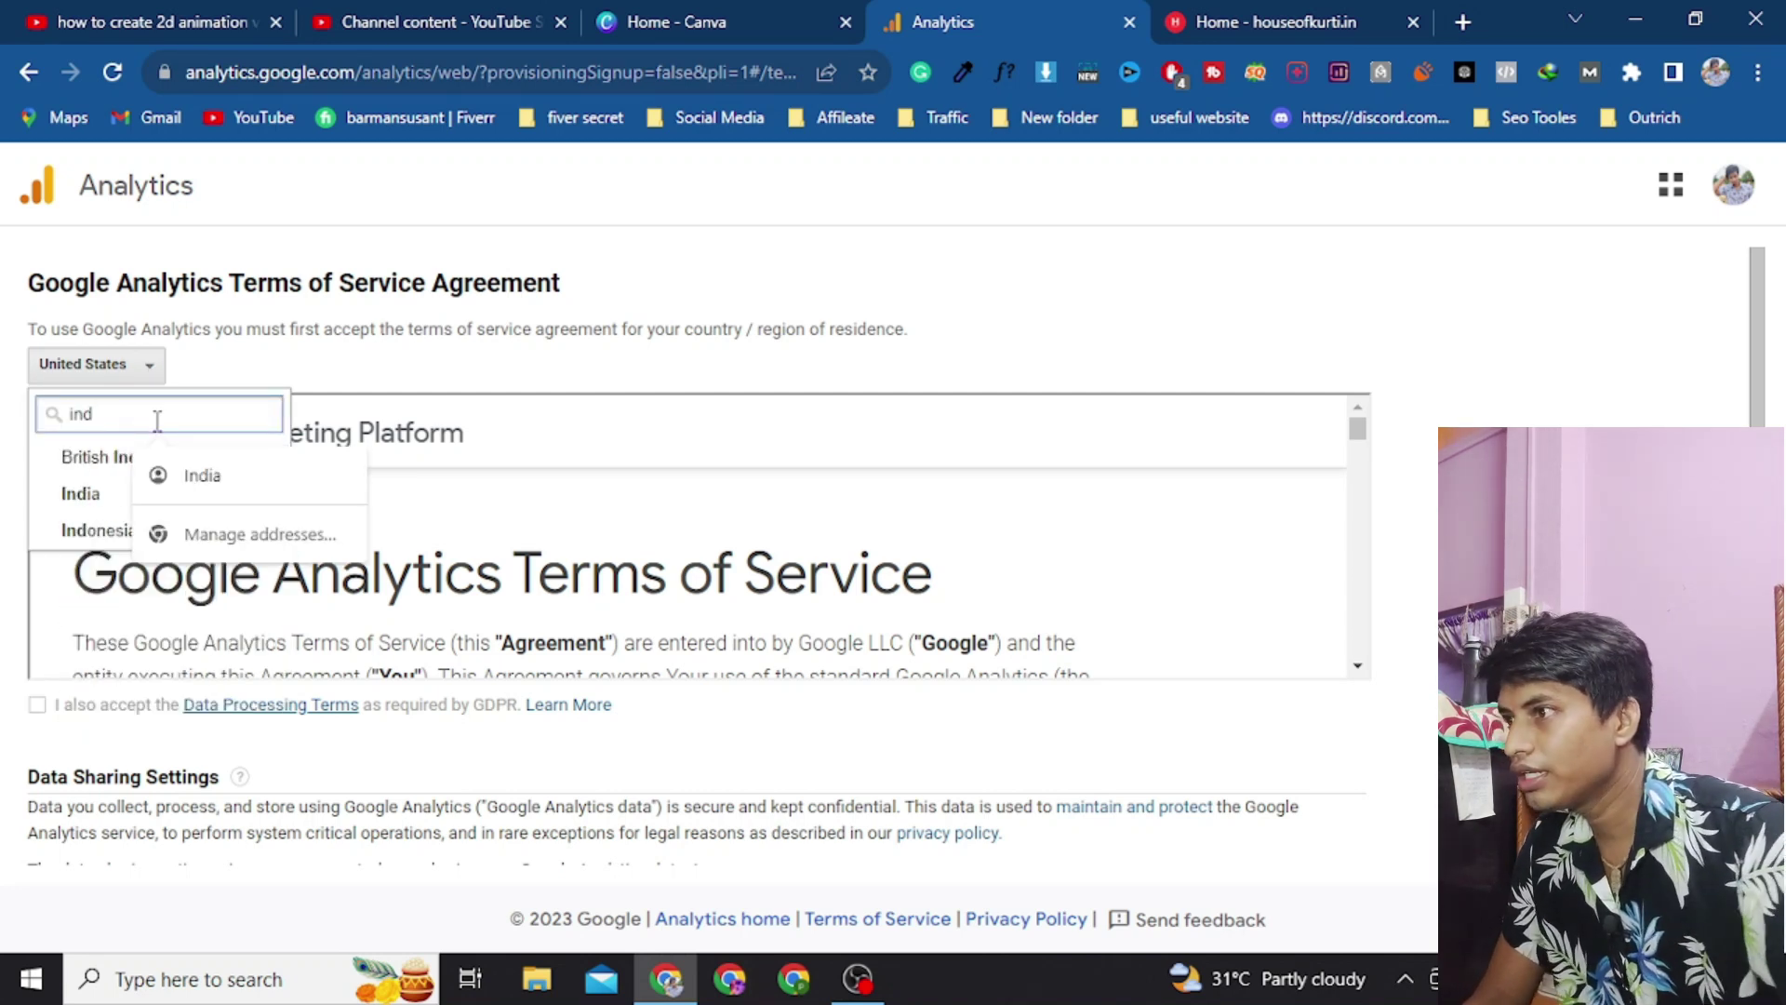
left_click(102, 498)
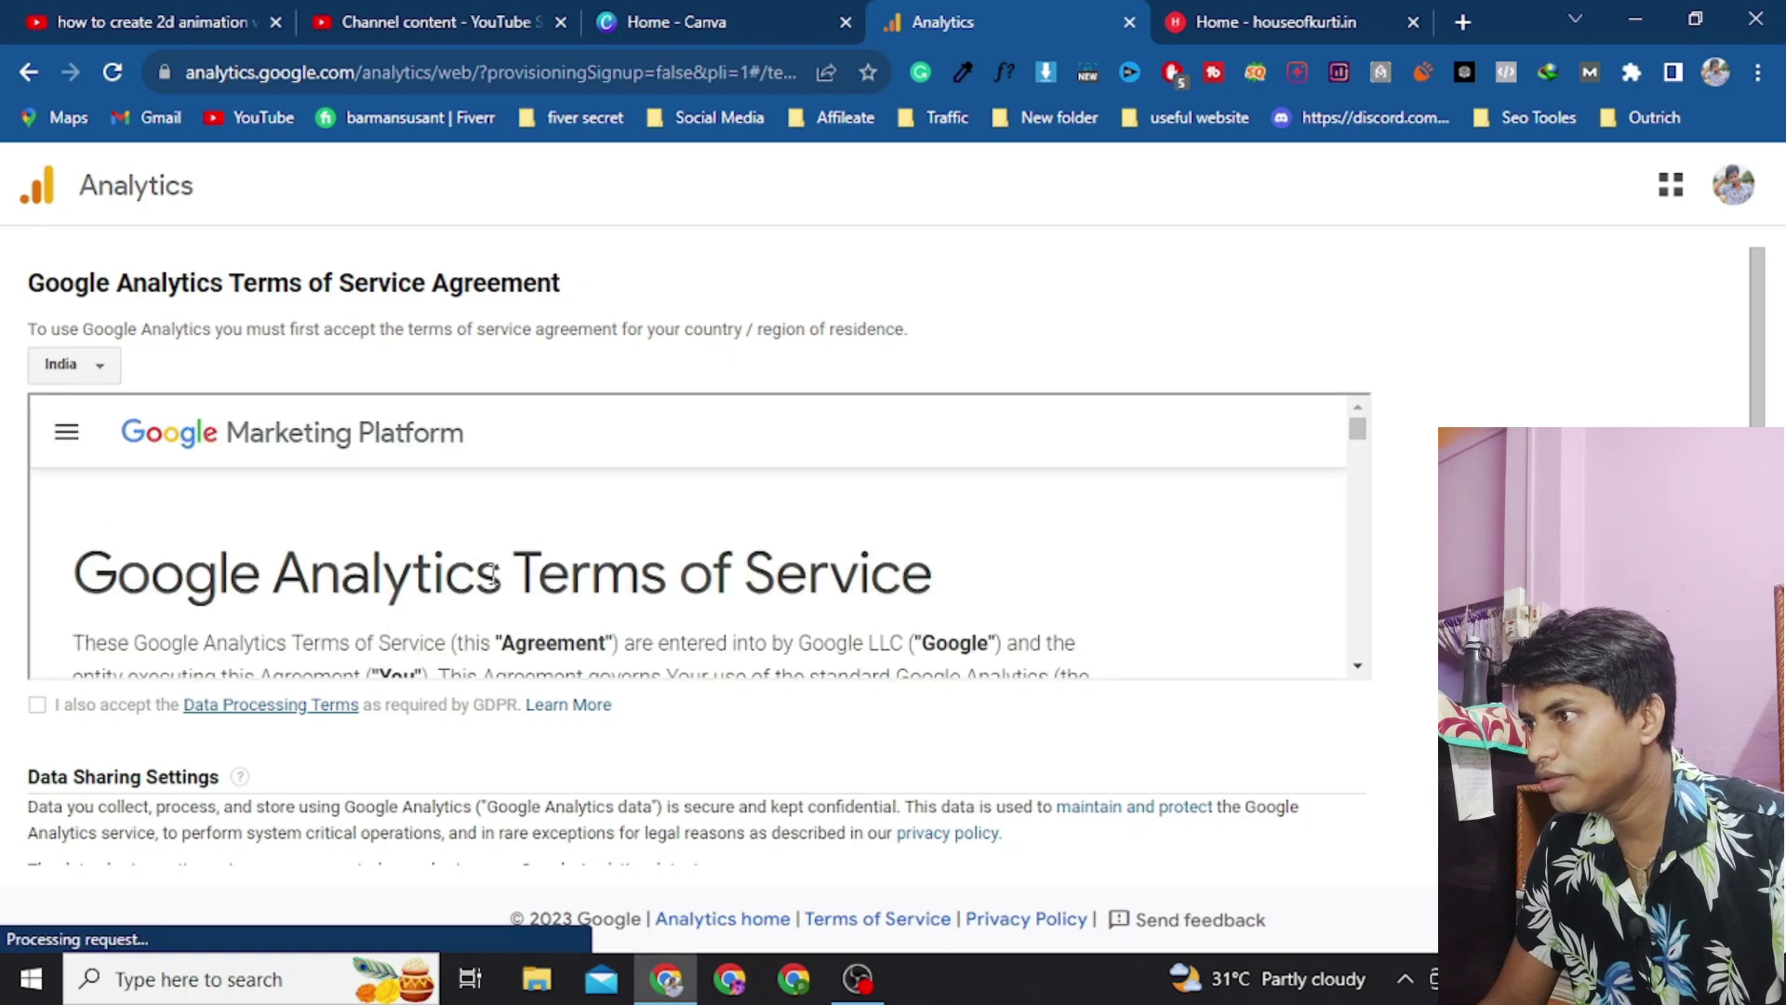
Step: Go through the Google Analytics terms and accept the Data Processing Terms required by GDPR
scroll(493, 574, "down", 8)
scroll(433, 558, "up", 3)
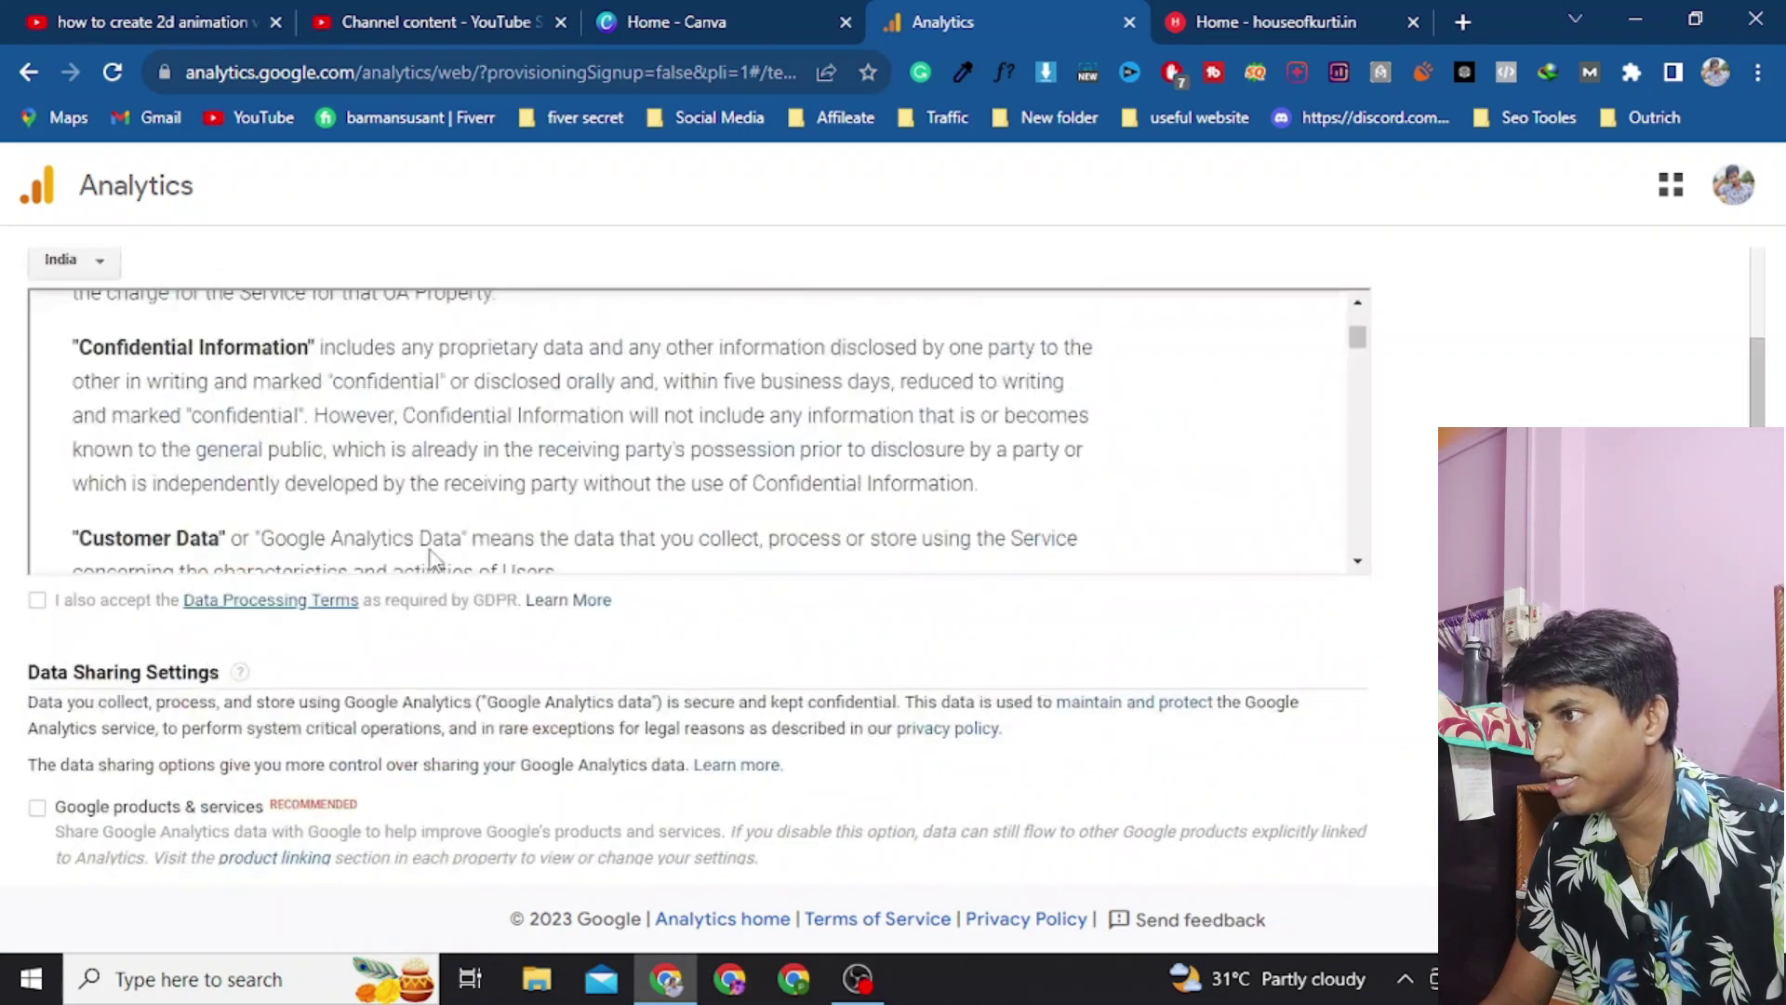
scroll(484, 502, "down", 10)
scroll(486, 502, "down", 15)
scroll(488, 500, "down", 10)
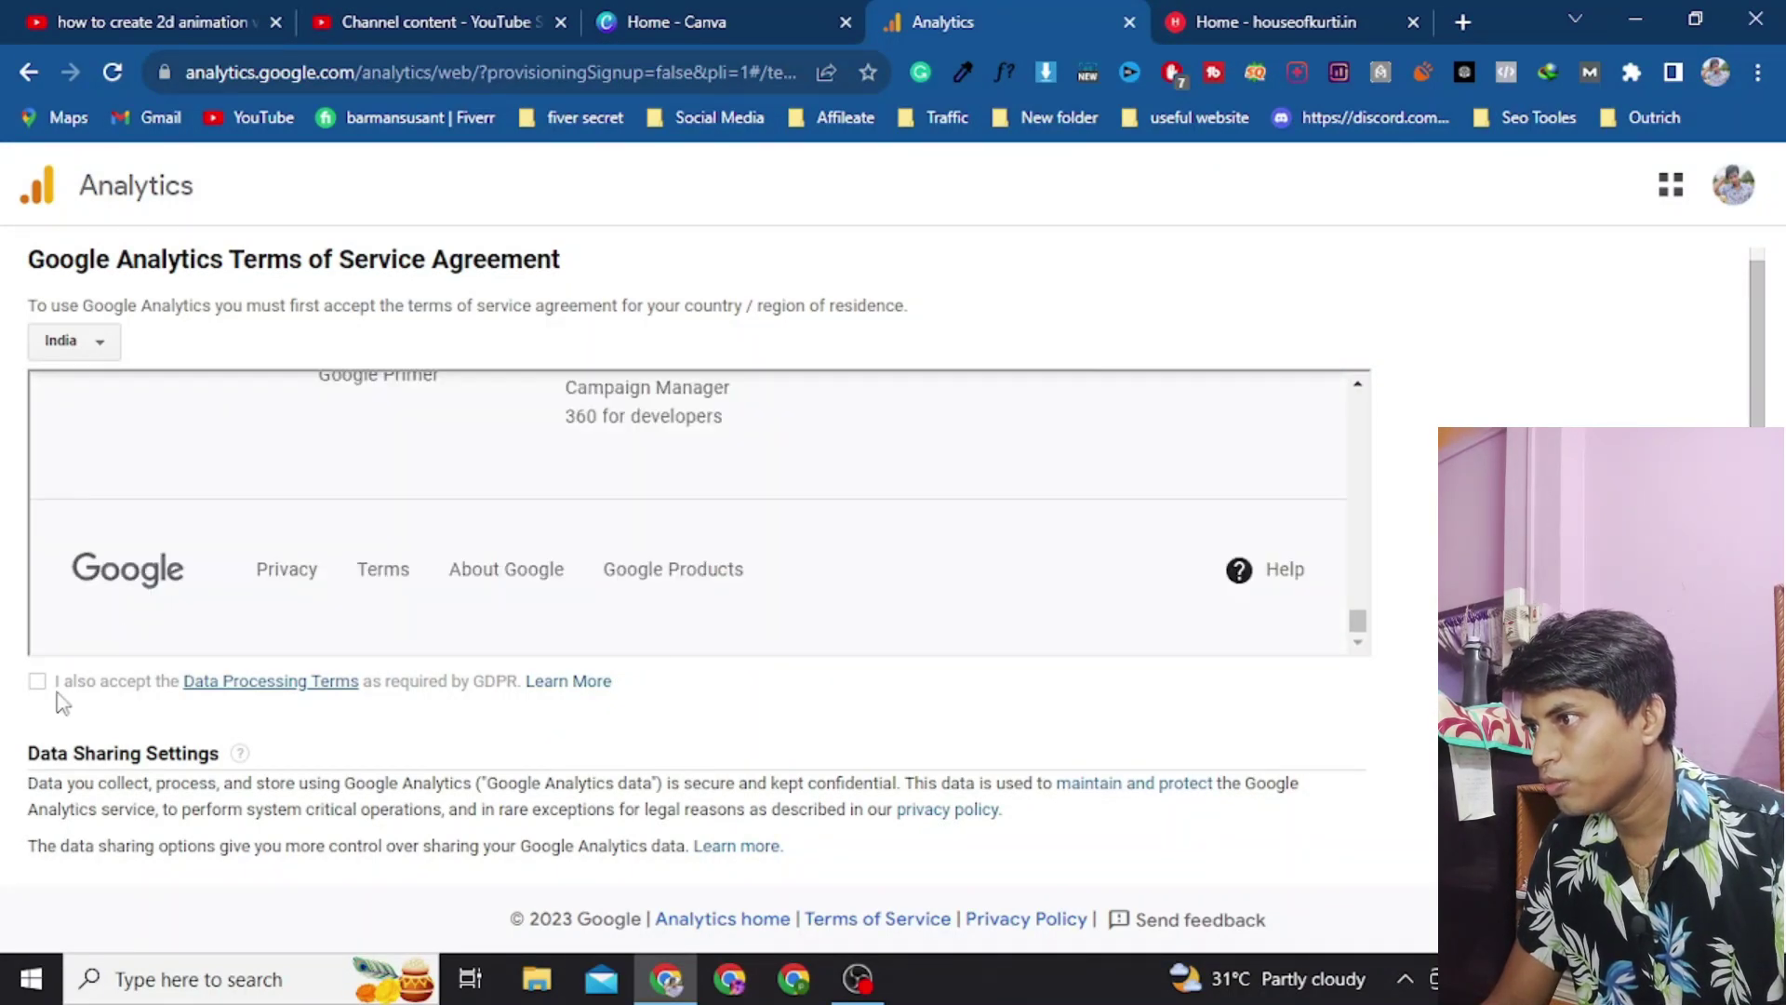
scroll(42, 693, "down", 3)
left_click(37, 421)
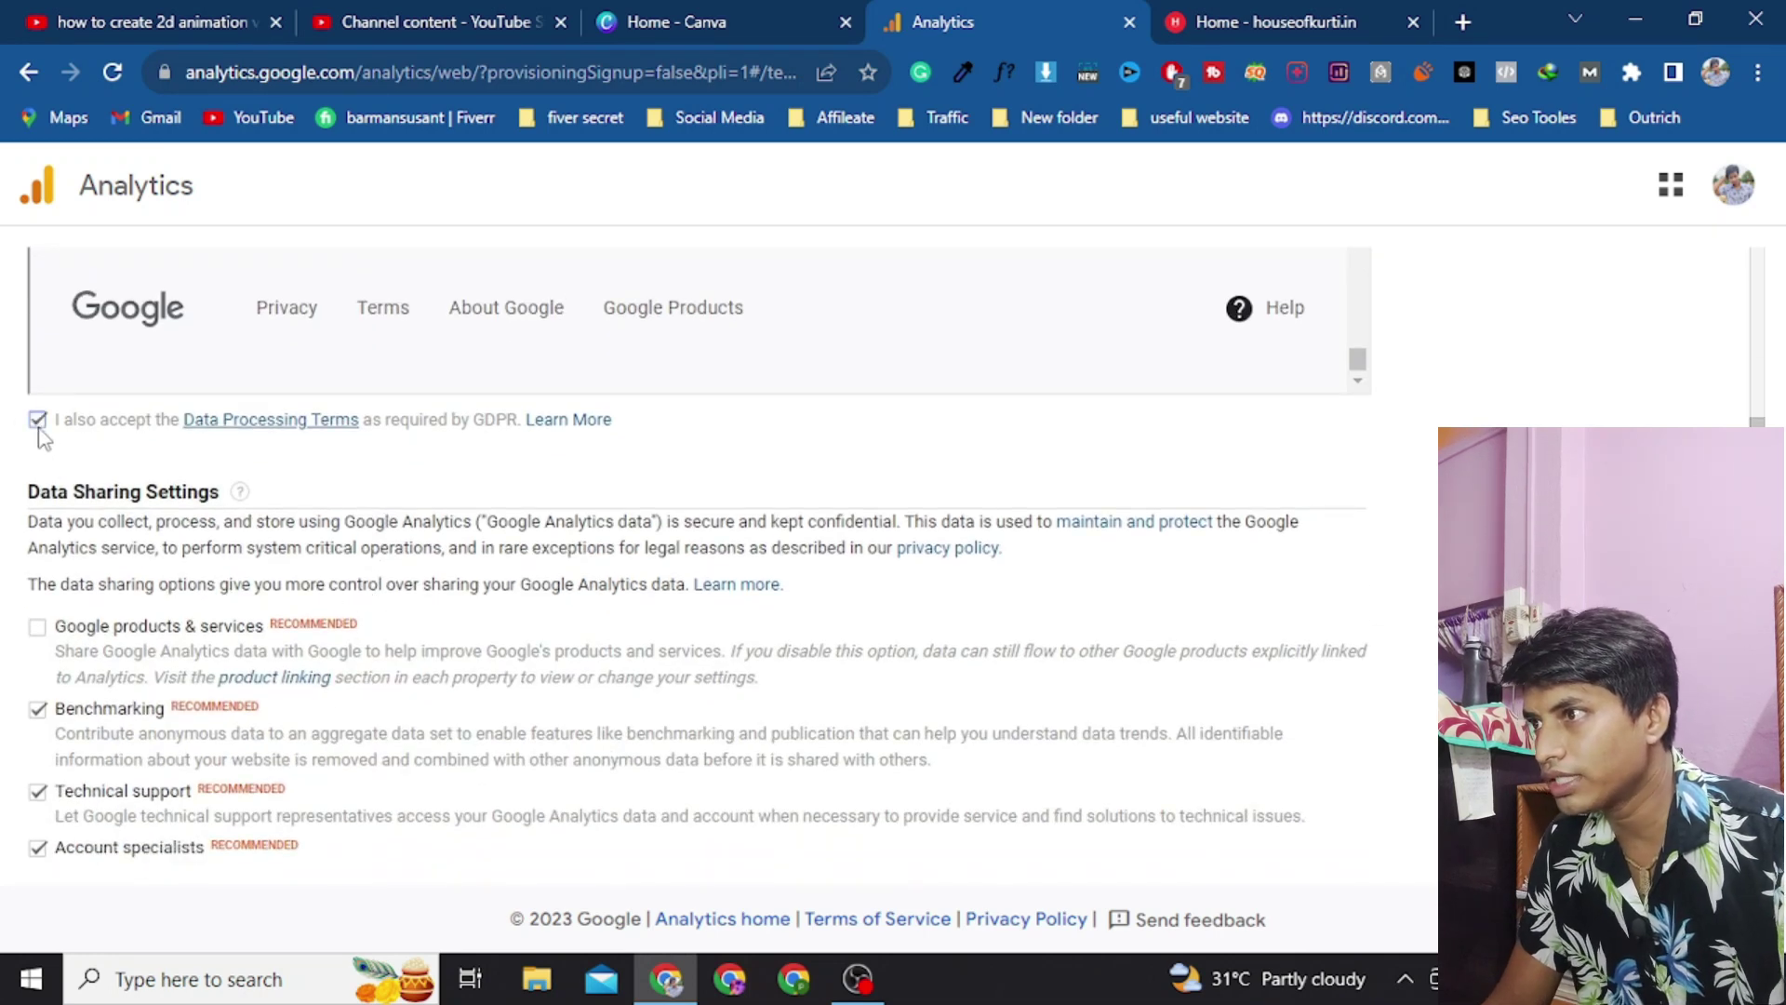
scroll(563, 581, "down", 2)
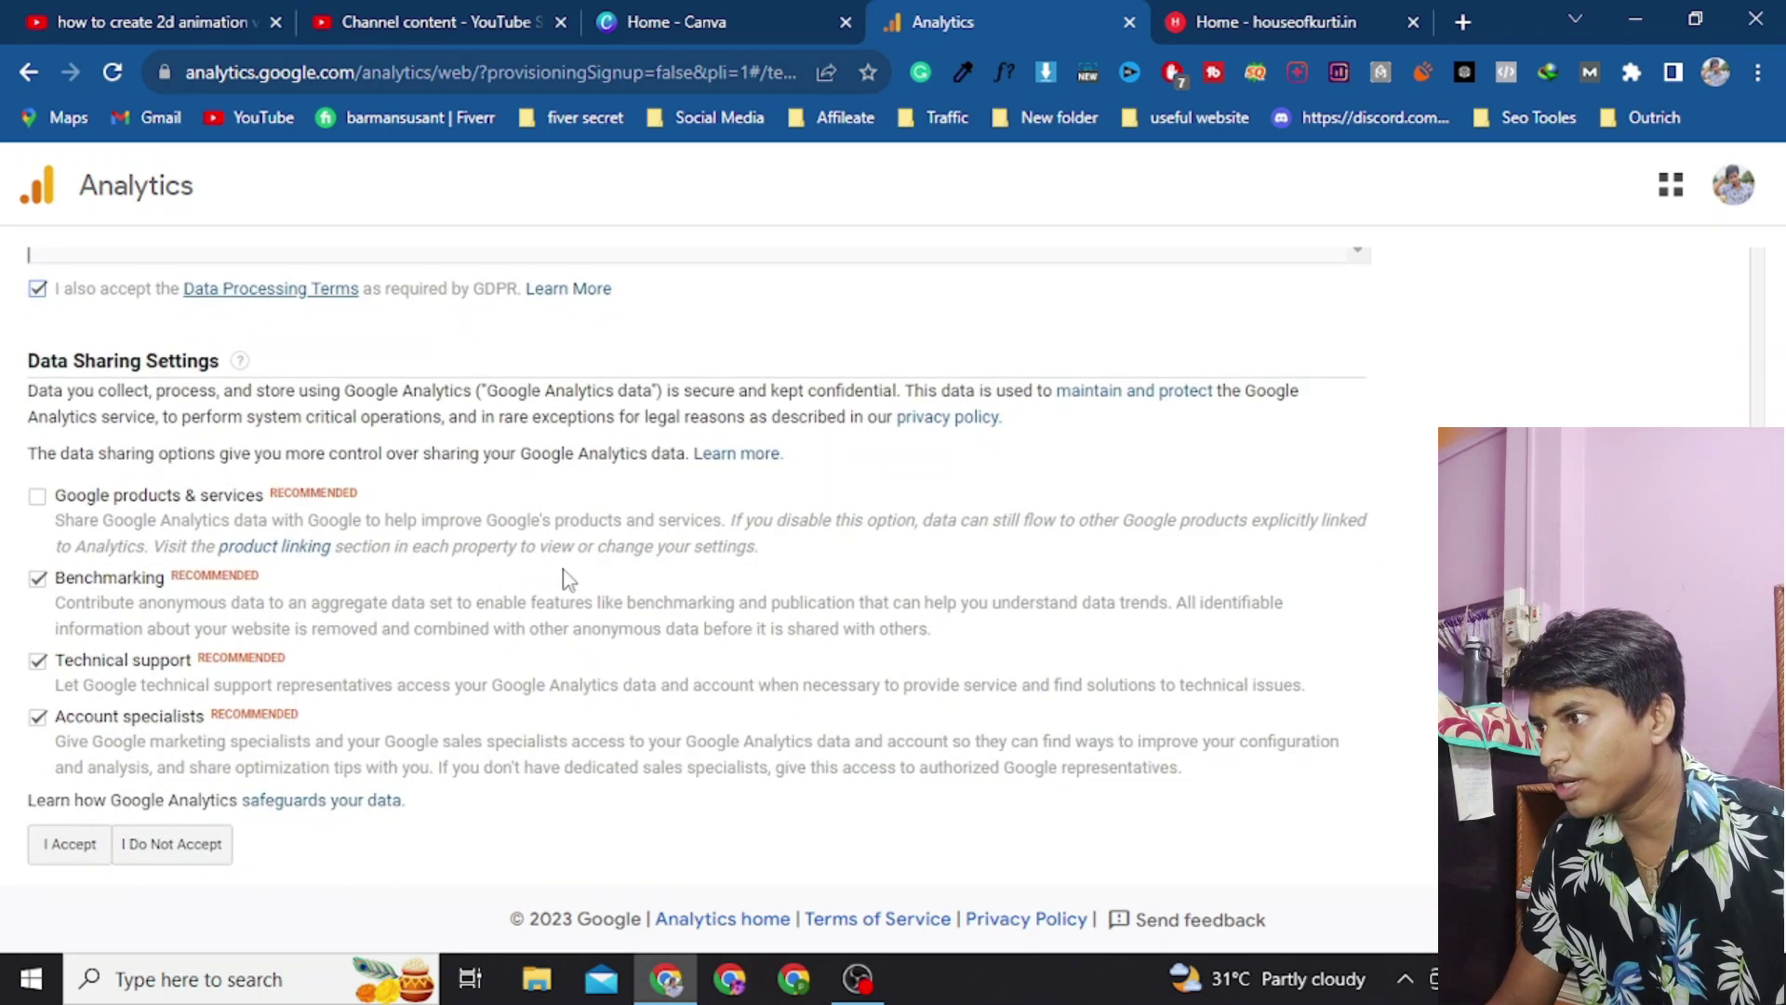
Step: Accept the Google Analytics terms with the current data sharing settings and continue to the Site Kit dashboard
left_click(65, 860)
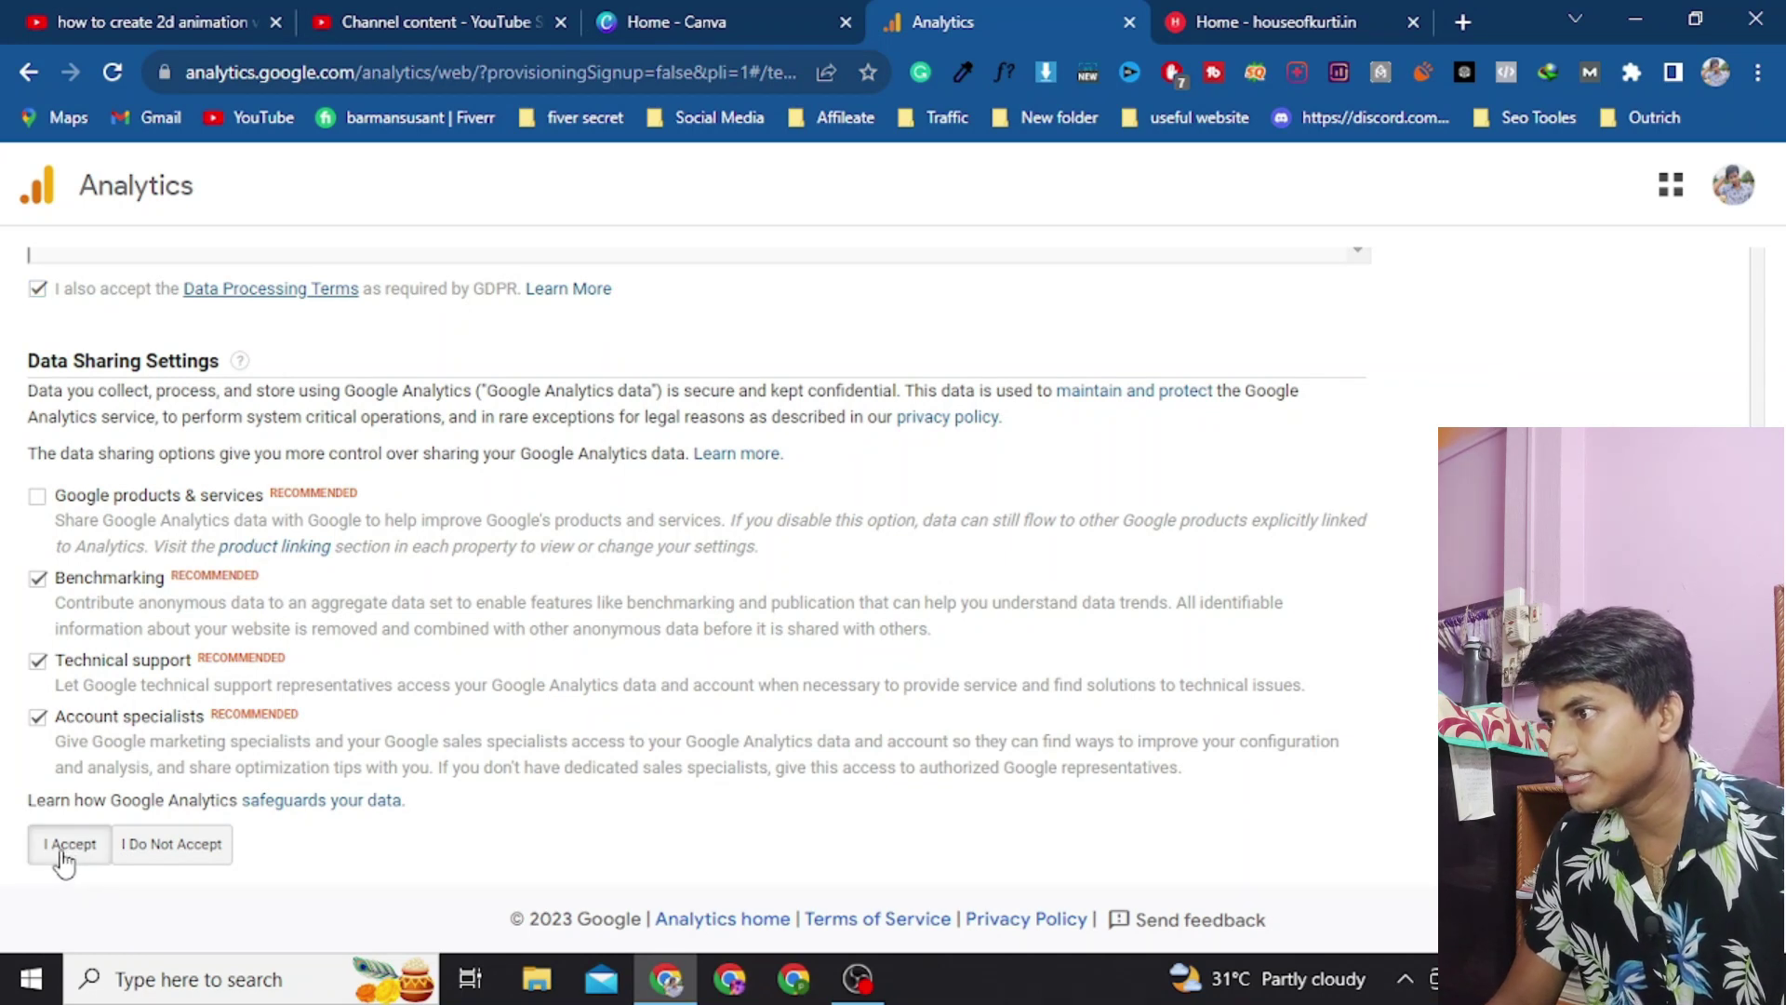
scroll(1036, 638, "up", 5)
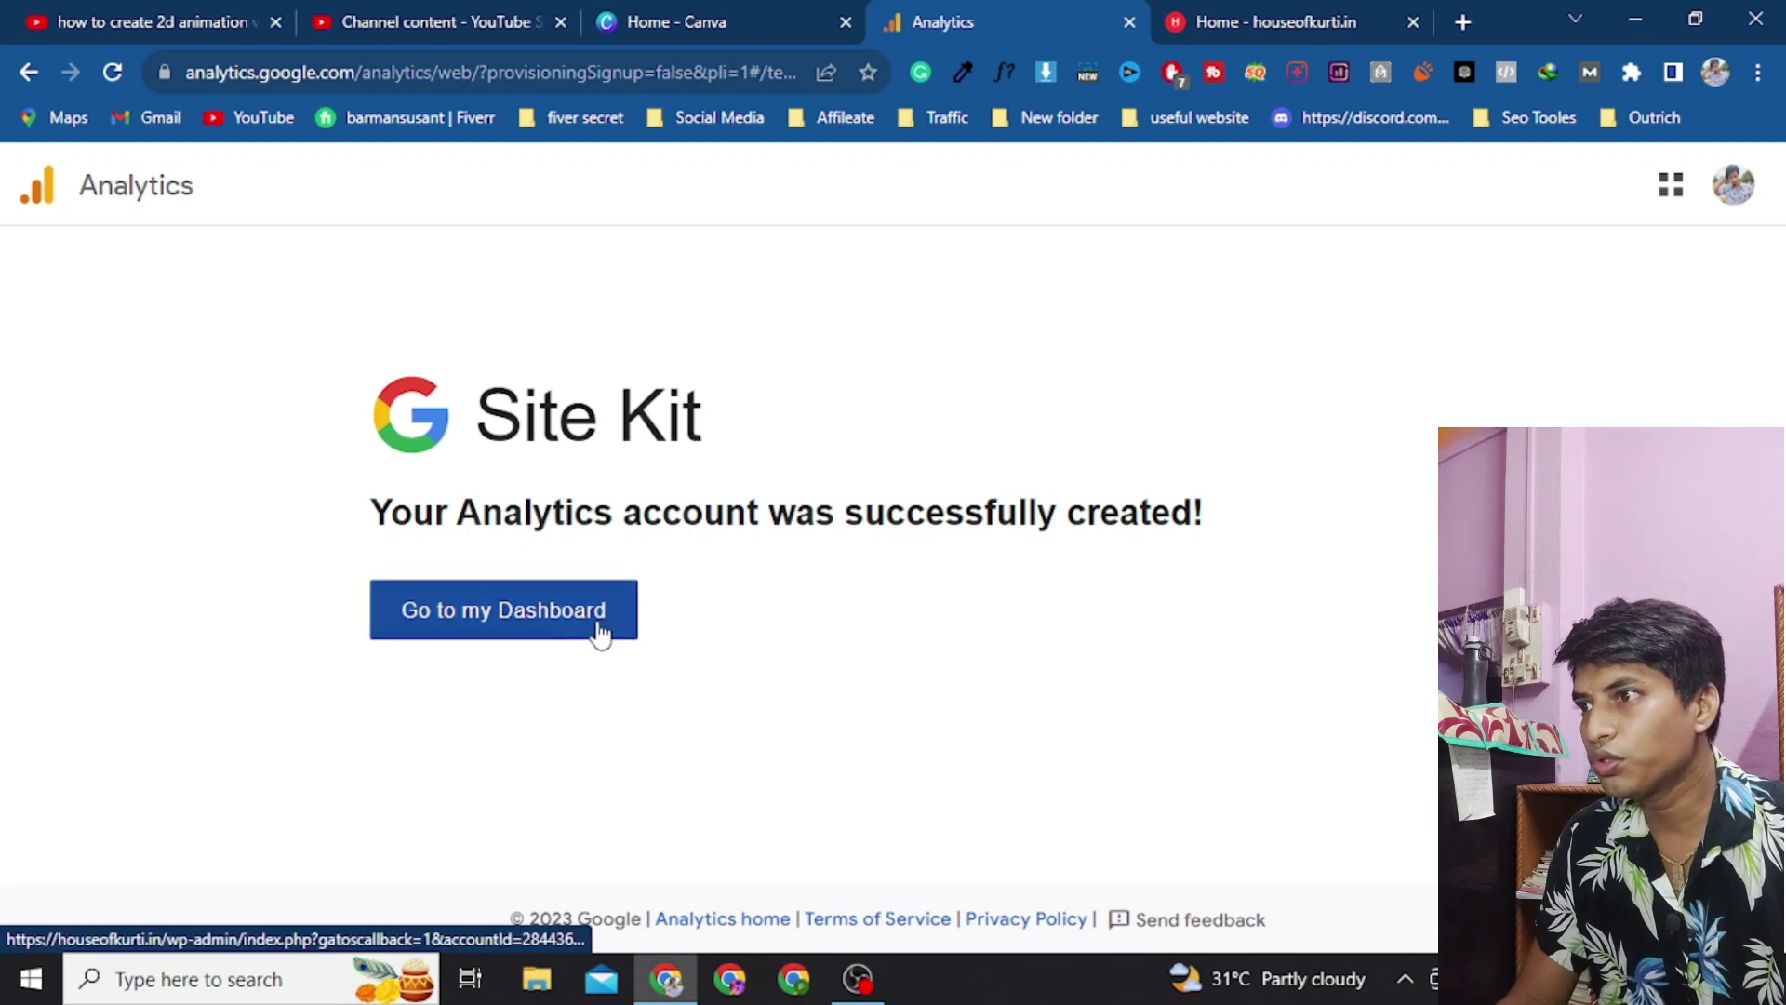
left_click(547, 625)
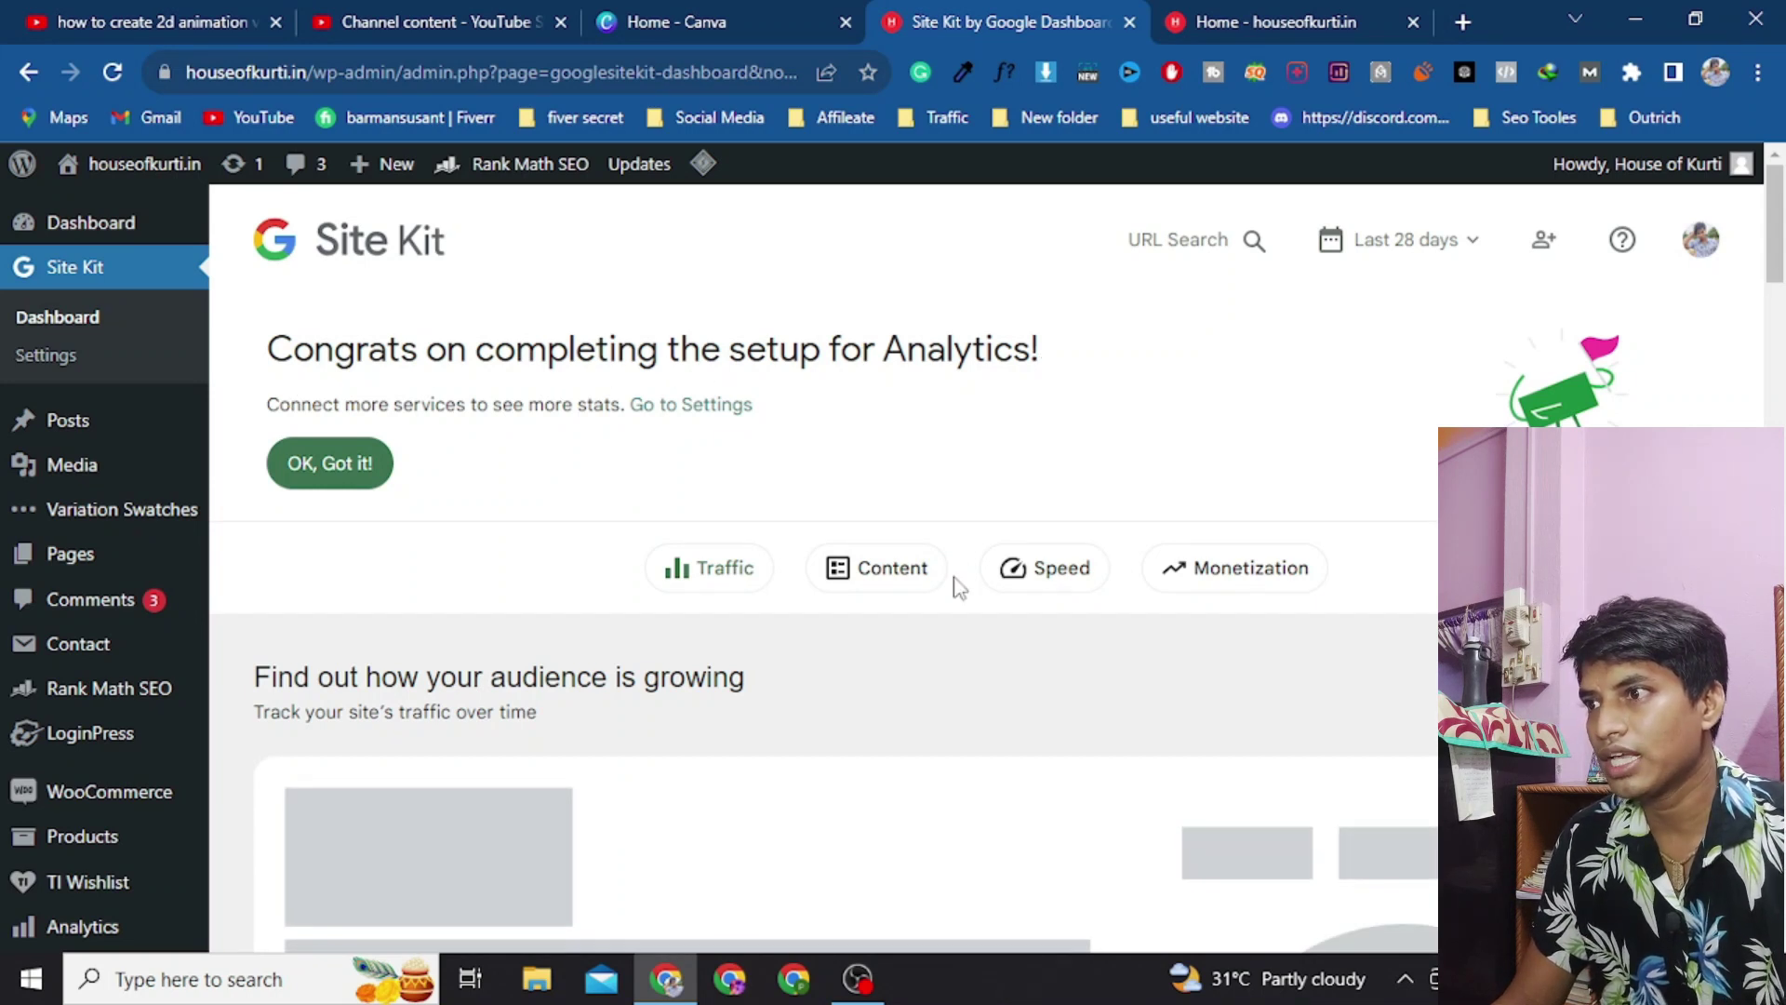
Step: Look over the dashboard's traffic sections, and dismiss the Analytics setup completion notice and the data-gathering notice
scroll(958, 588, "down", 5)
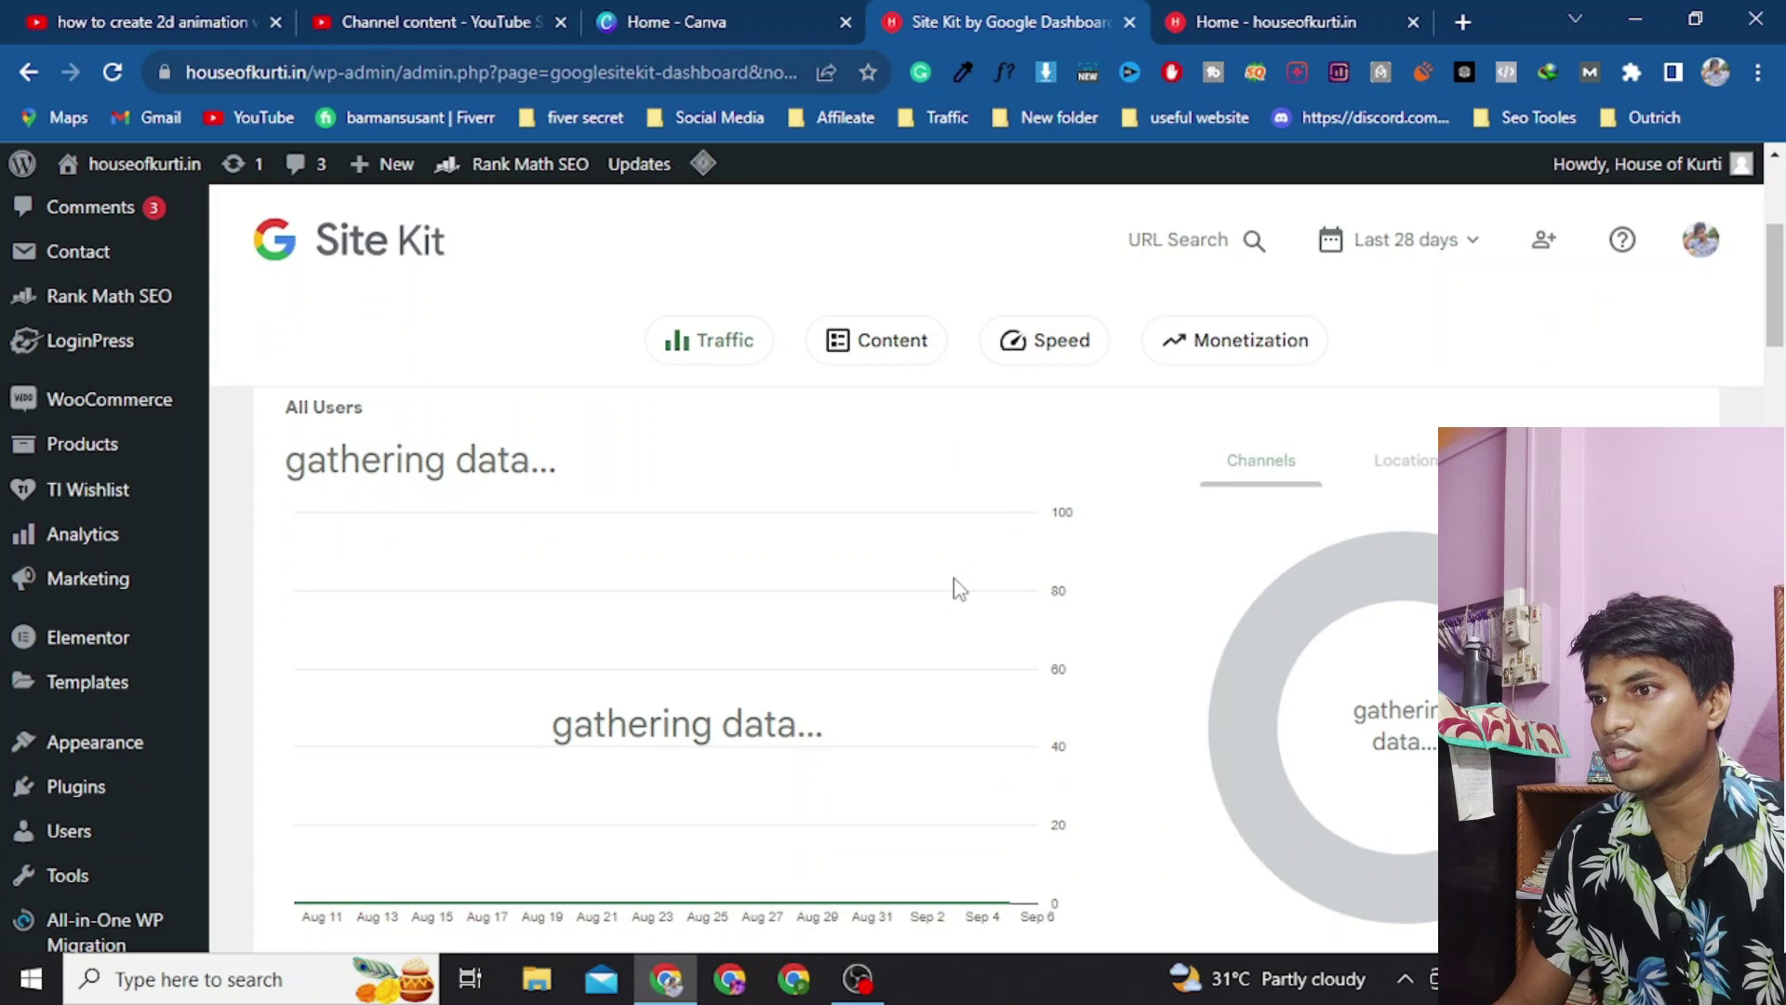
scroll(959, 588, "down", 5)
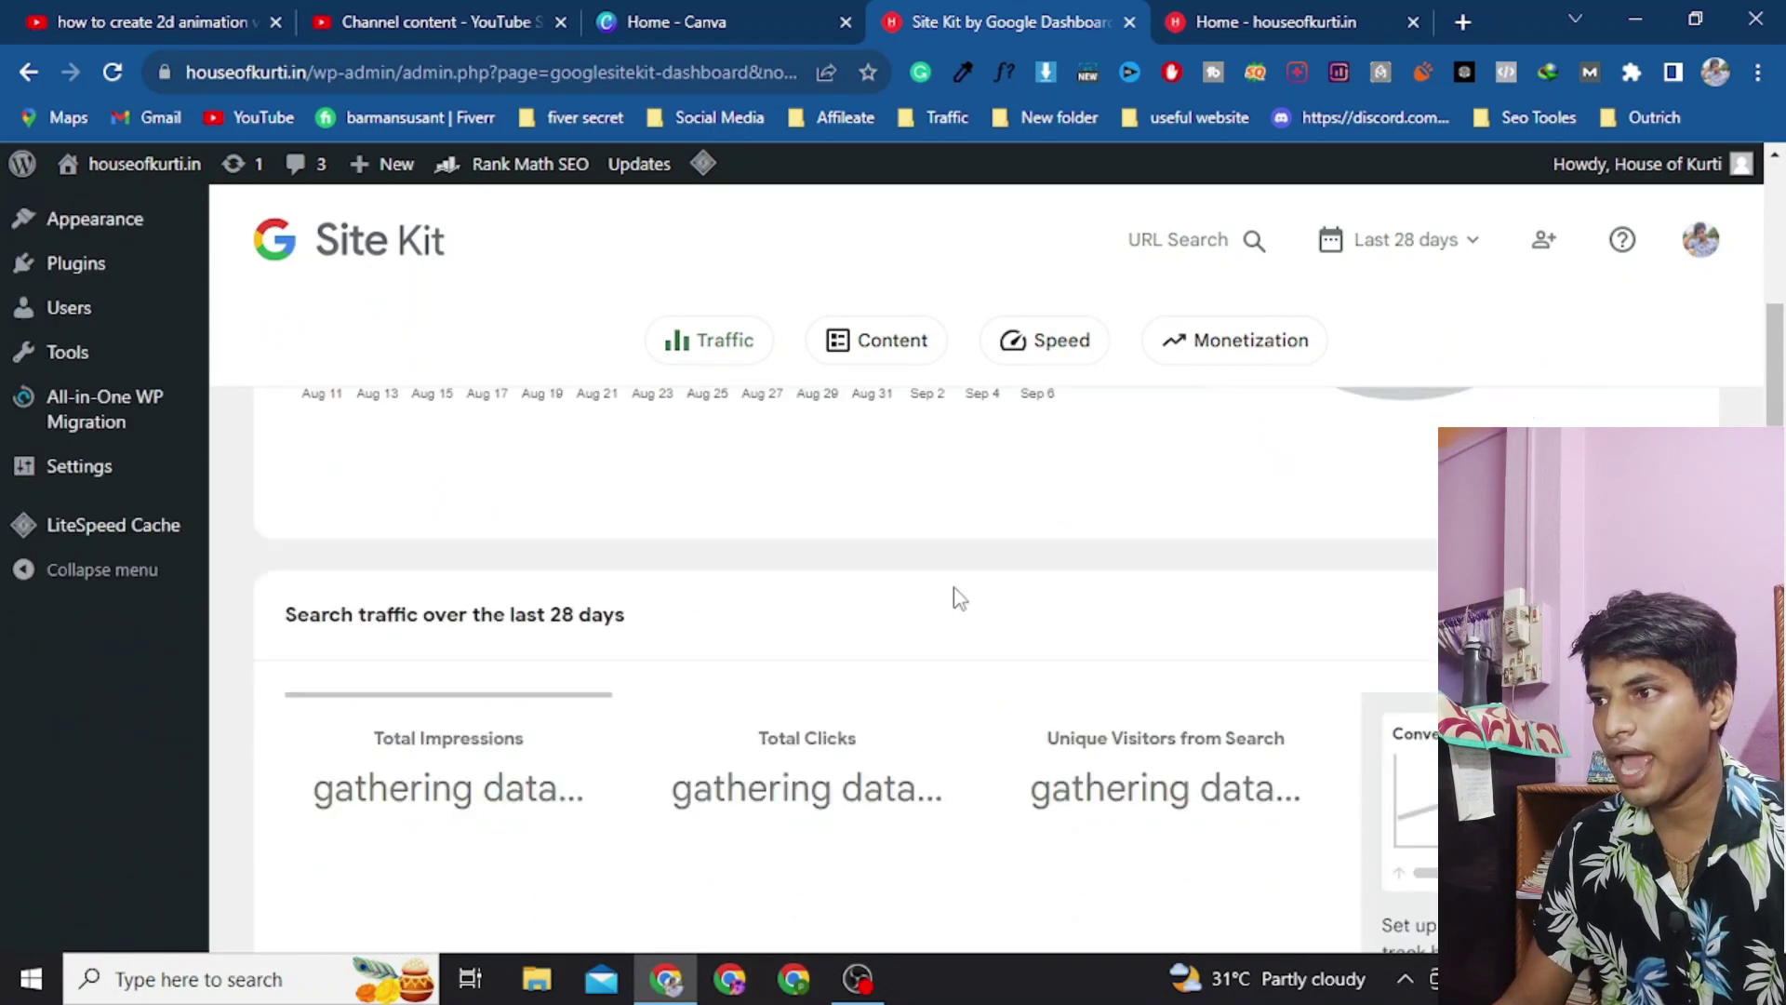
scroll(959, 597, "down", 4)
scroll(959, 597, "up", 14)
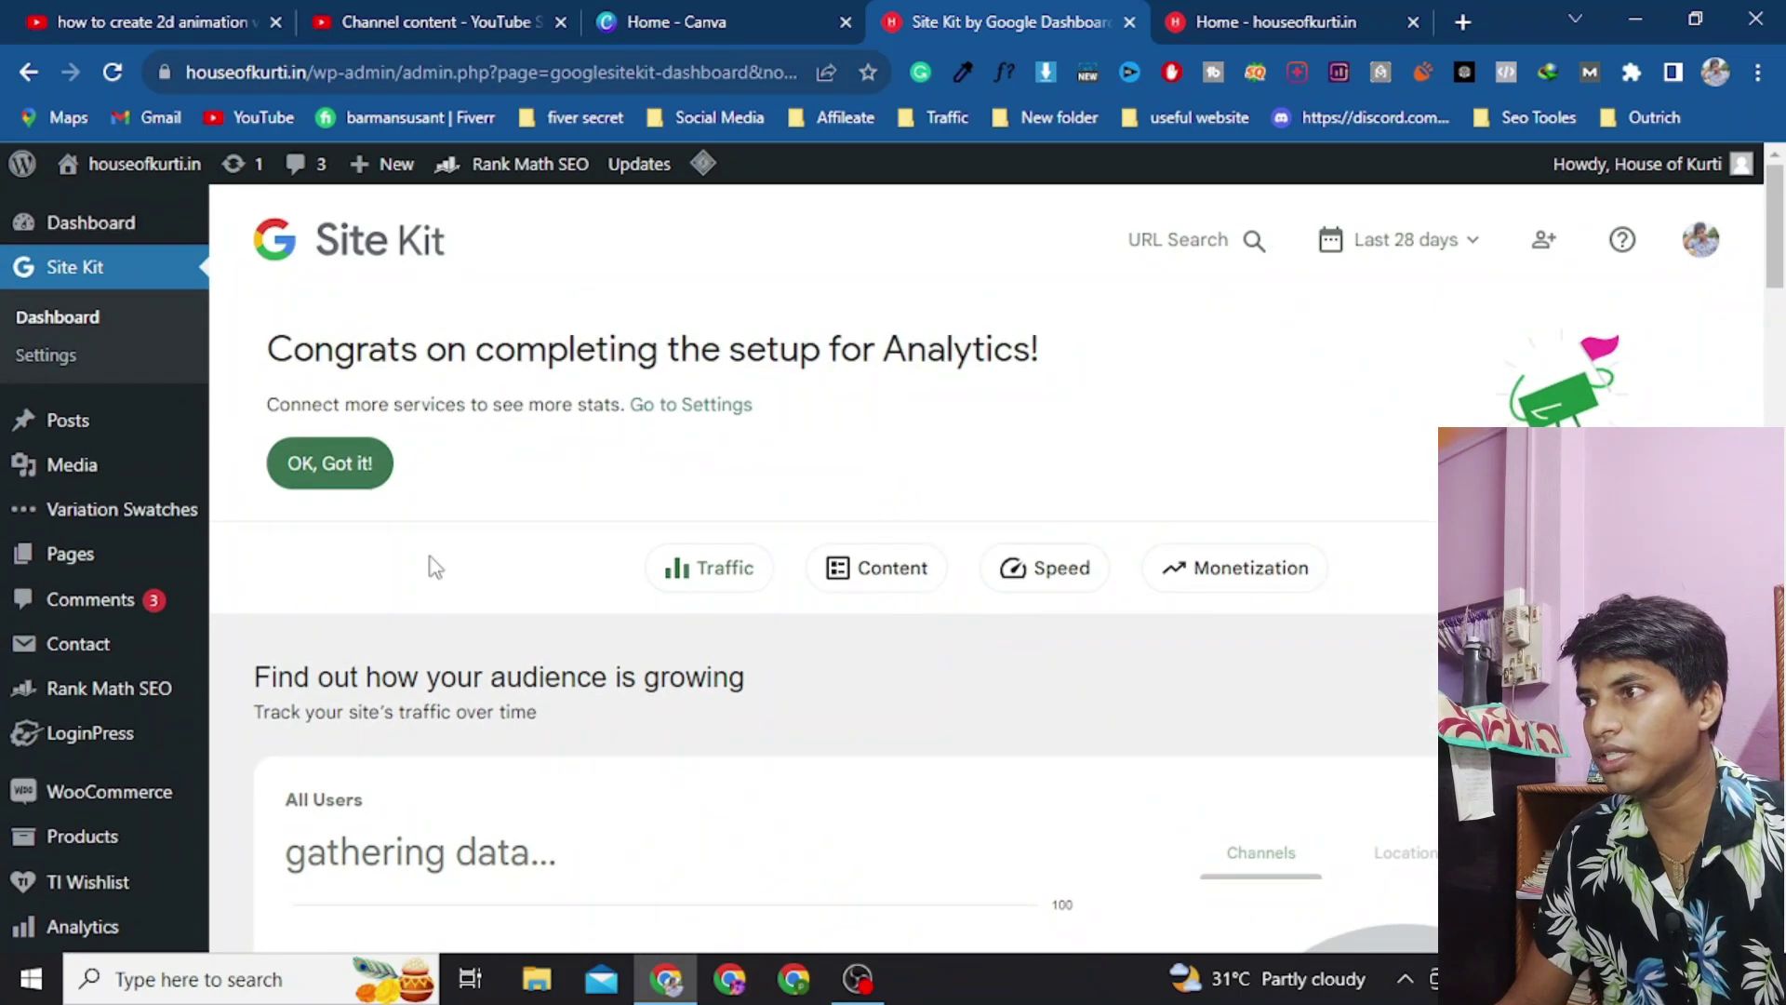
left_click(333, 469)
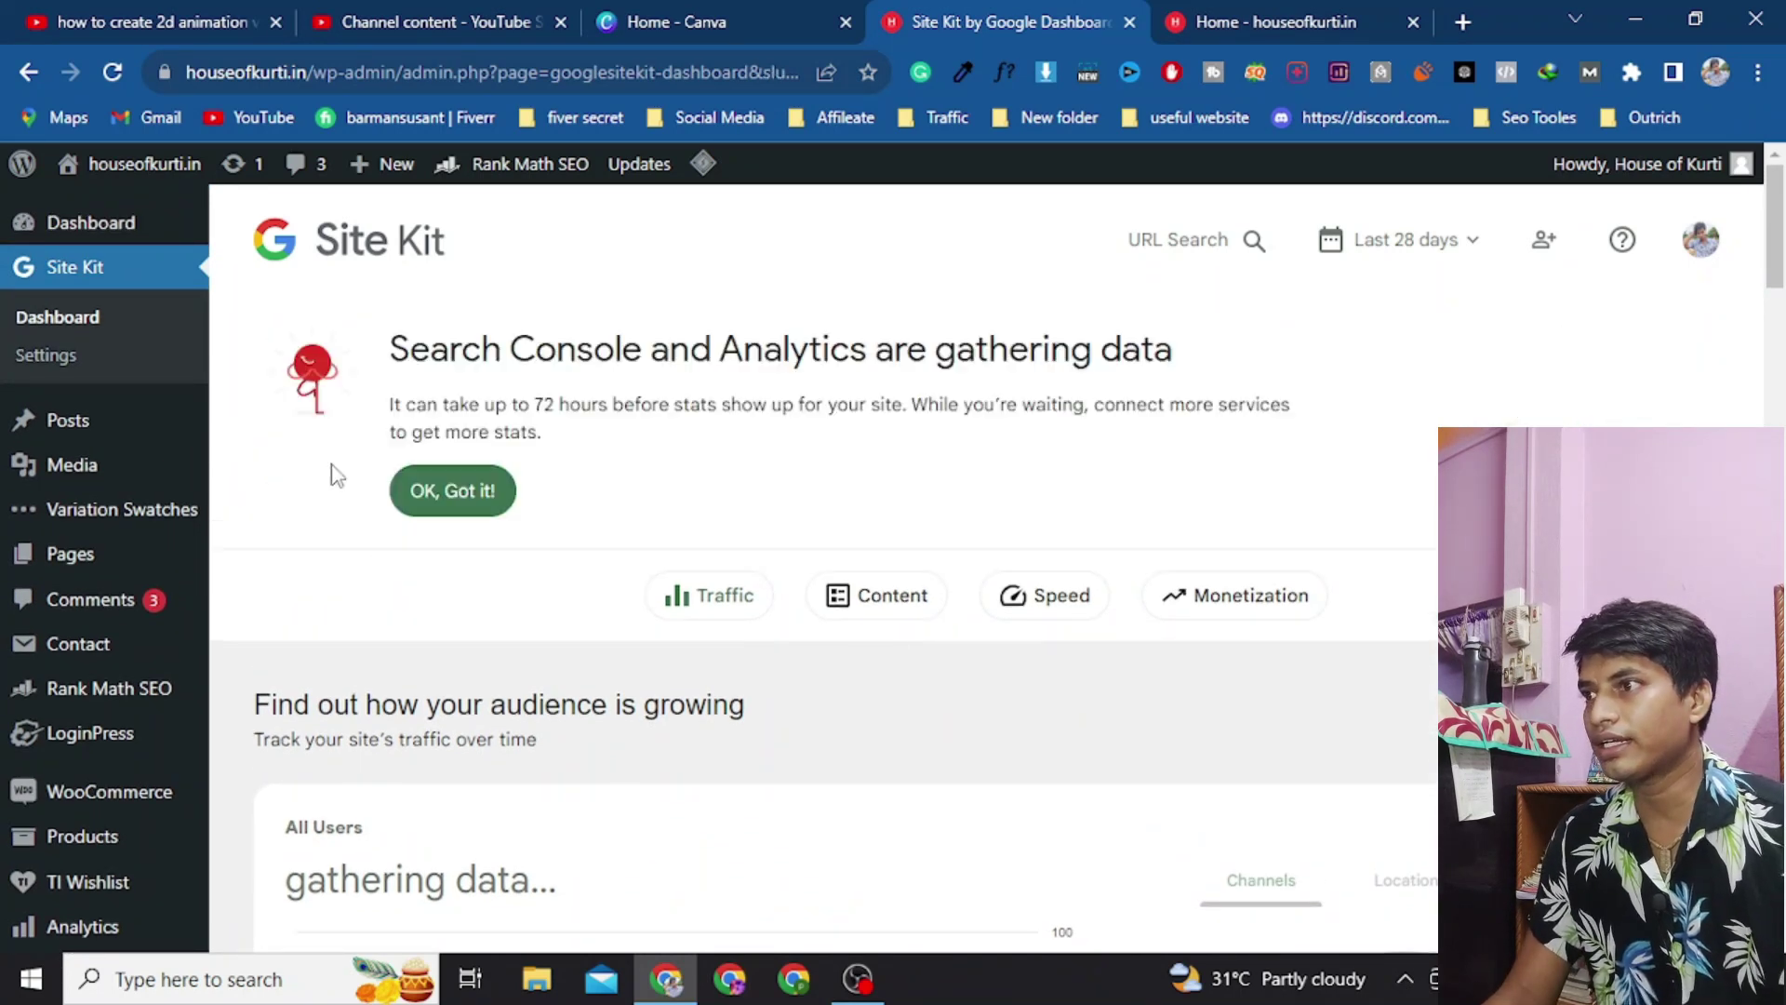
left_click(450, 504)
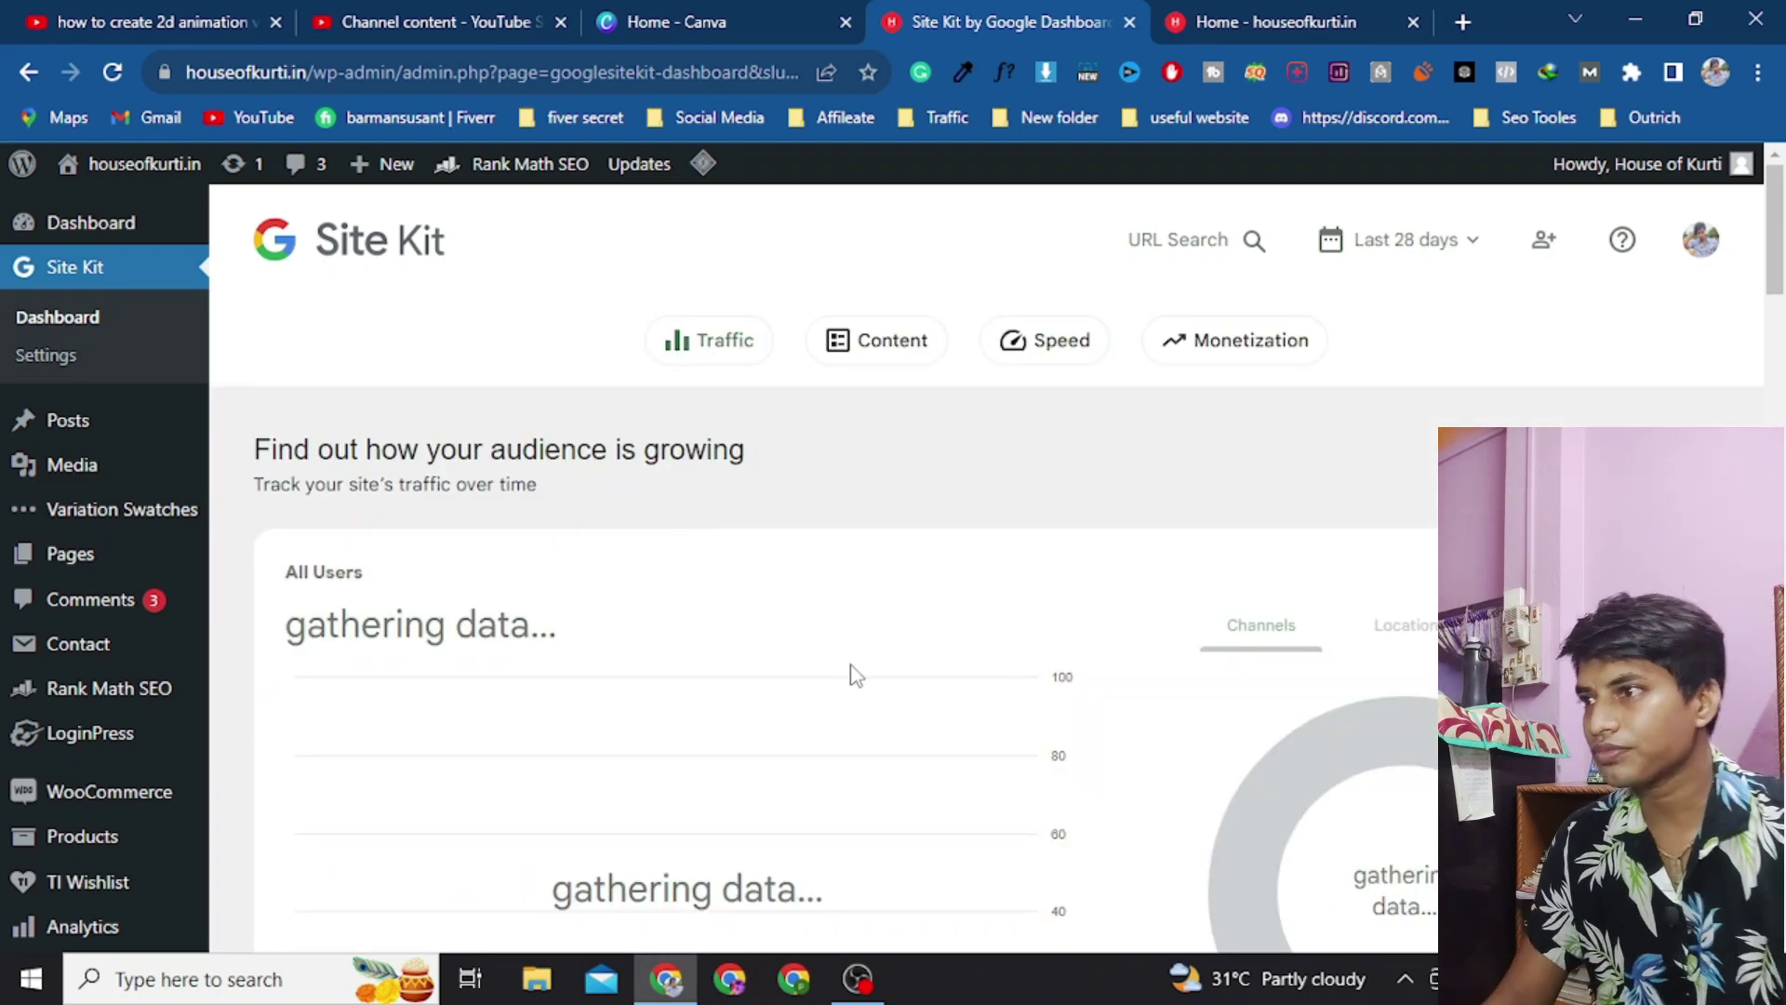
Step: Review the audience traffic, search traffic and content performance sections of the Site Kit dashboard
scroll(851, 669, "down", 4)
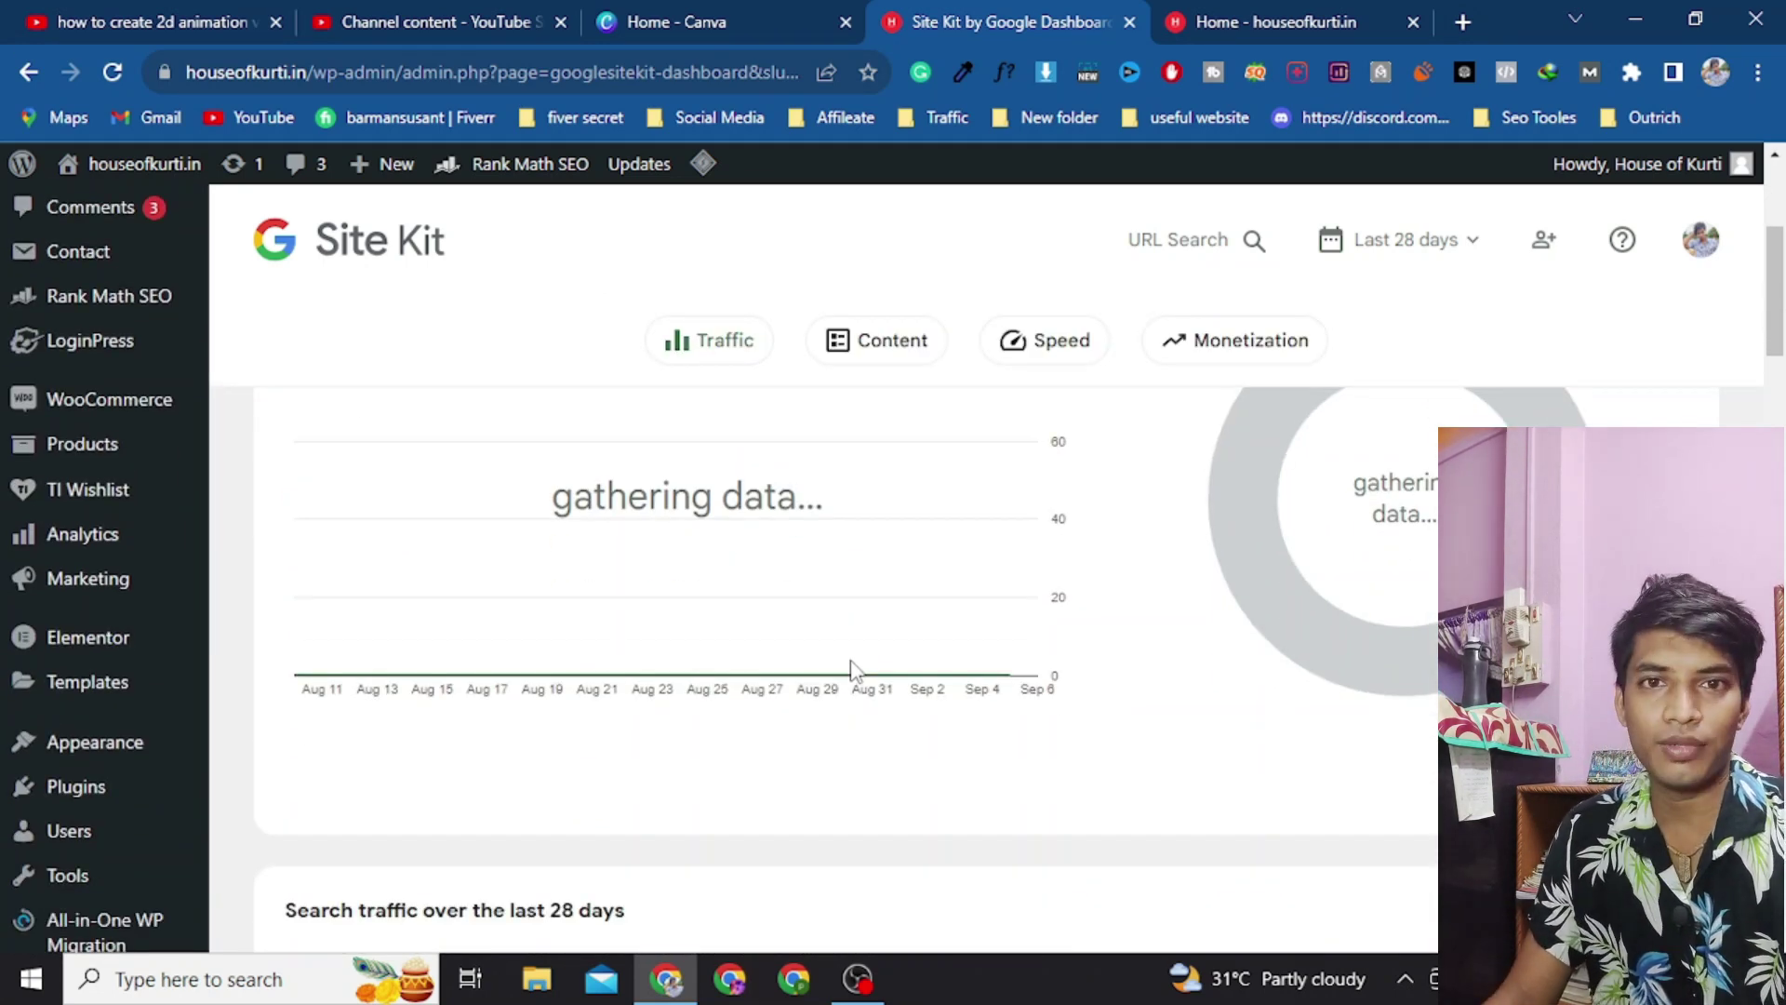
scroll(851, 670, "up", 4)
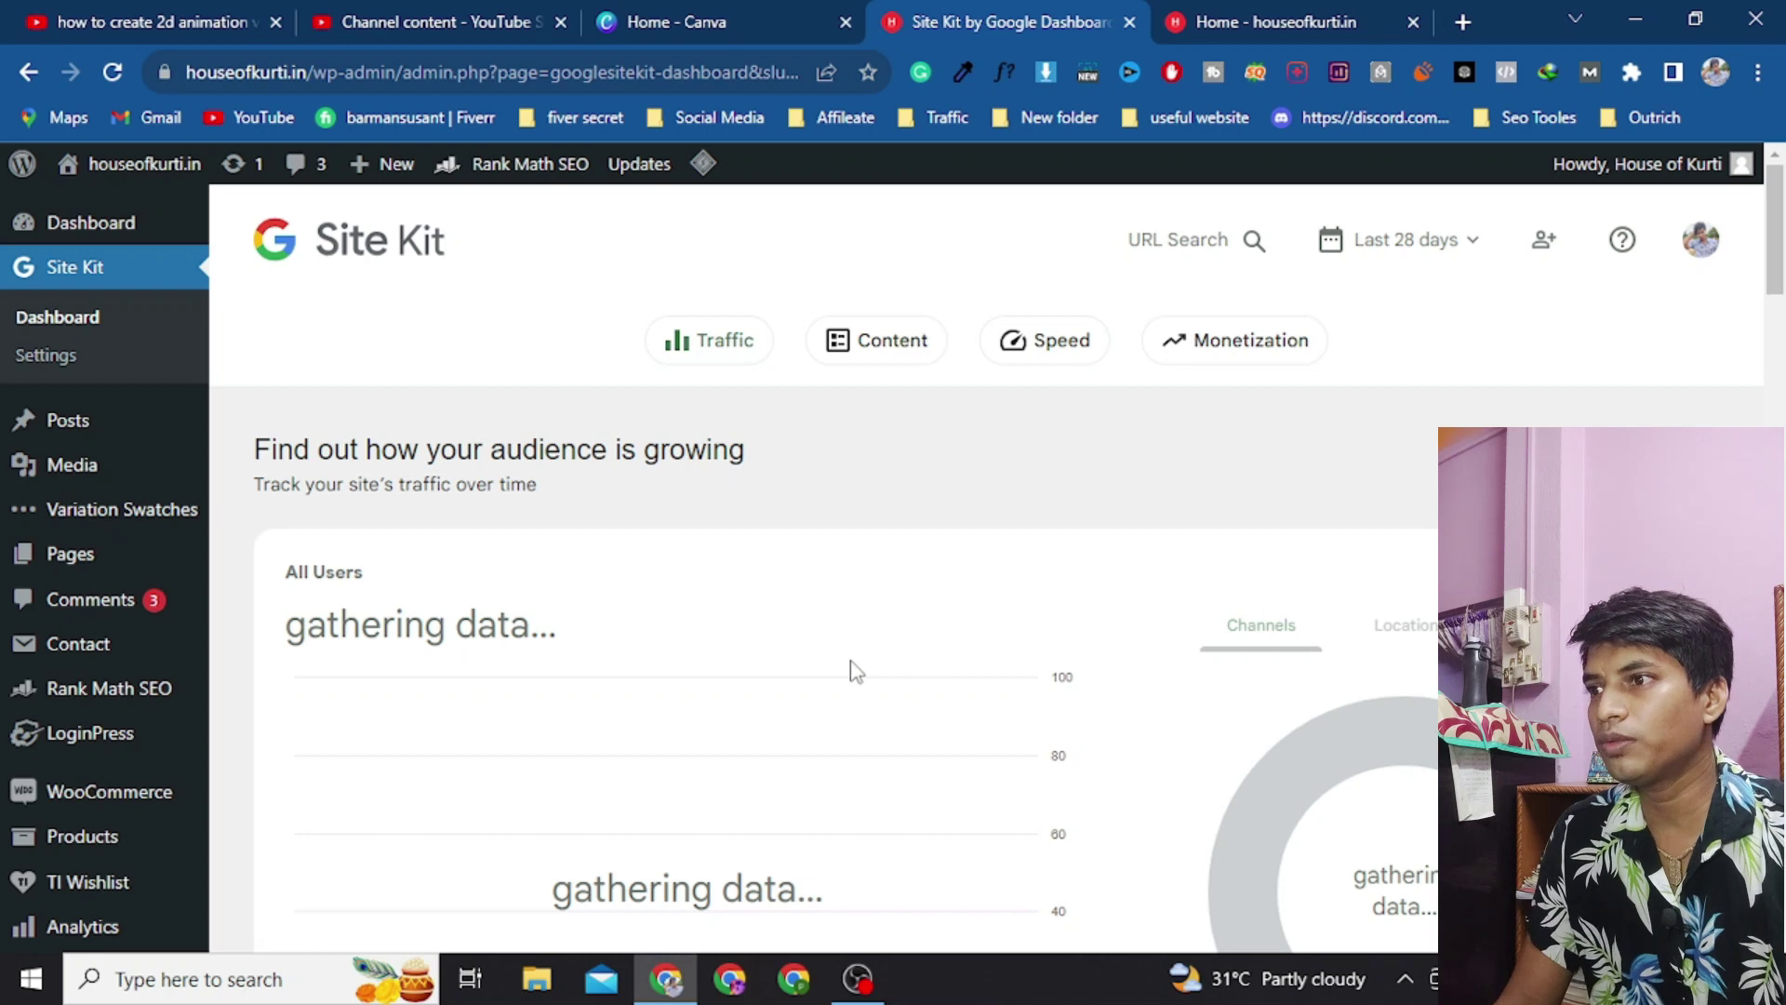
scroll(852, 670, "down", 4)
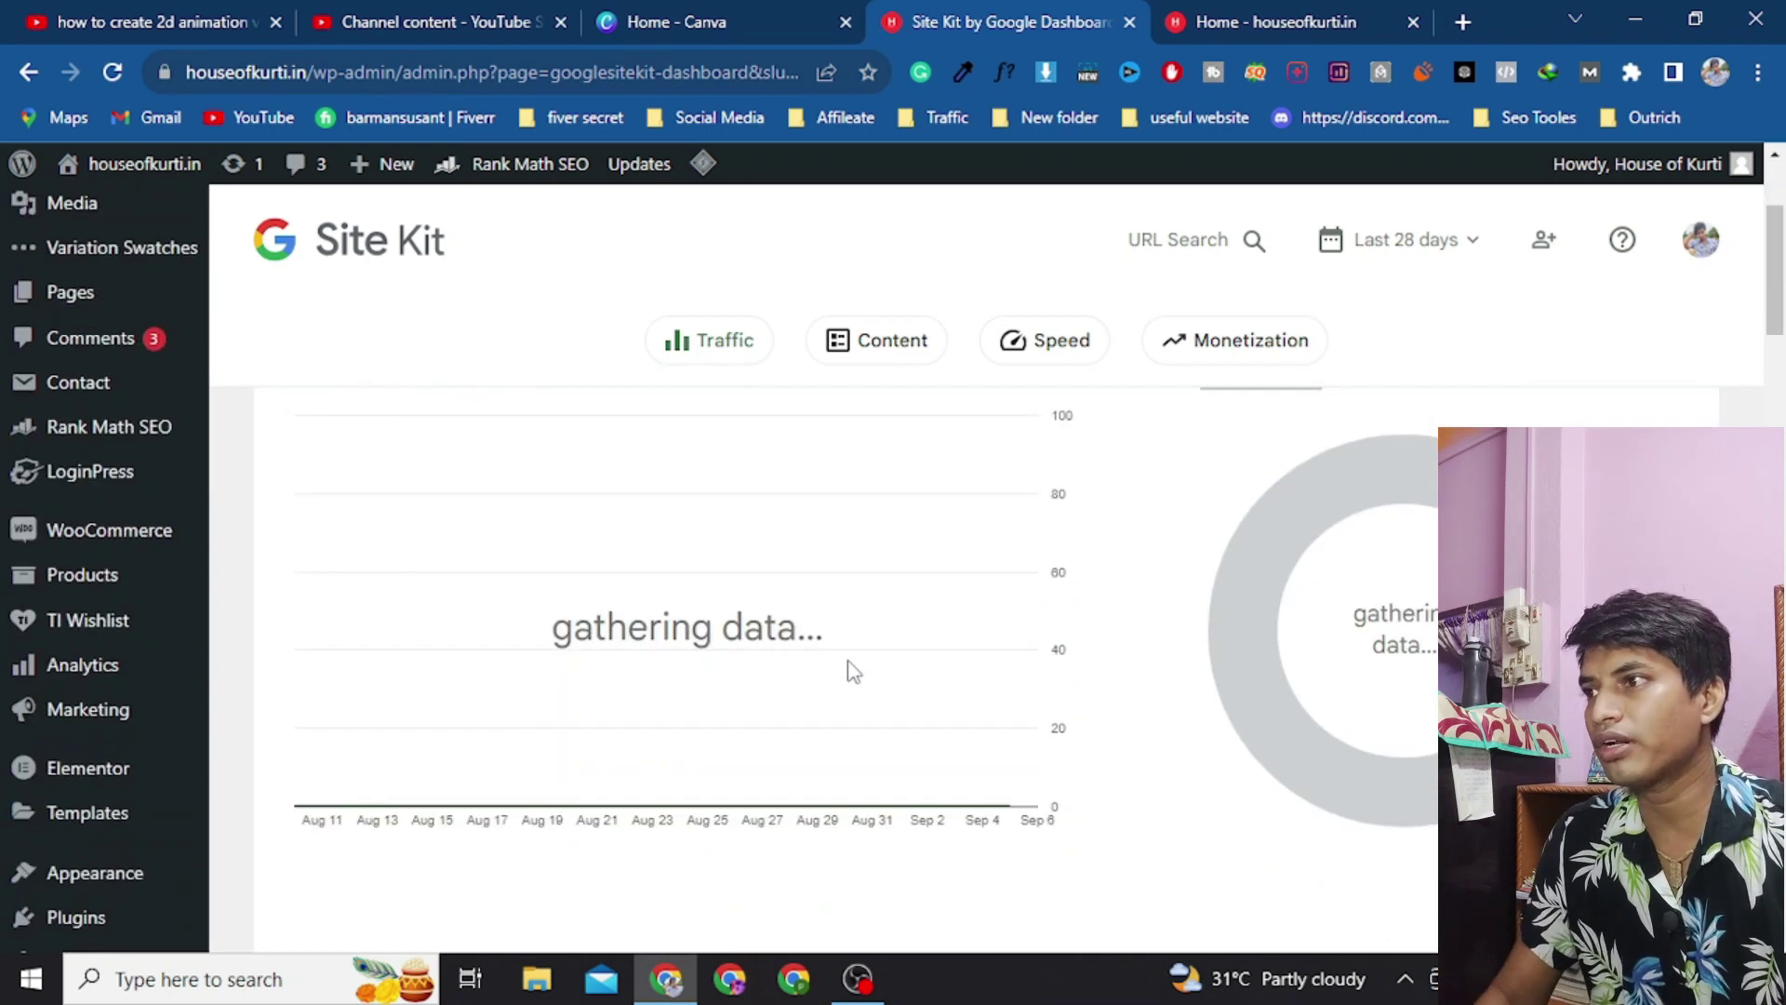
scroll(852, 670, "down", 4)
scroll(850, 671, "down", 8)
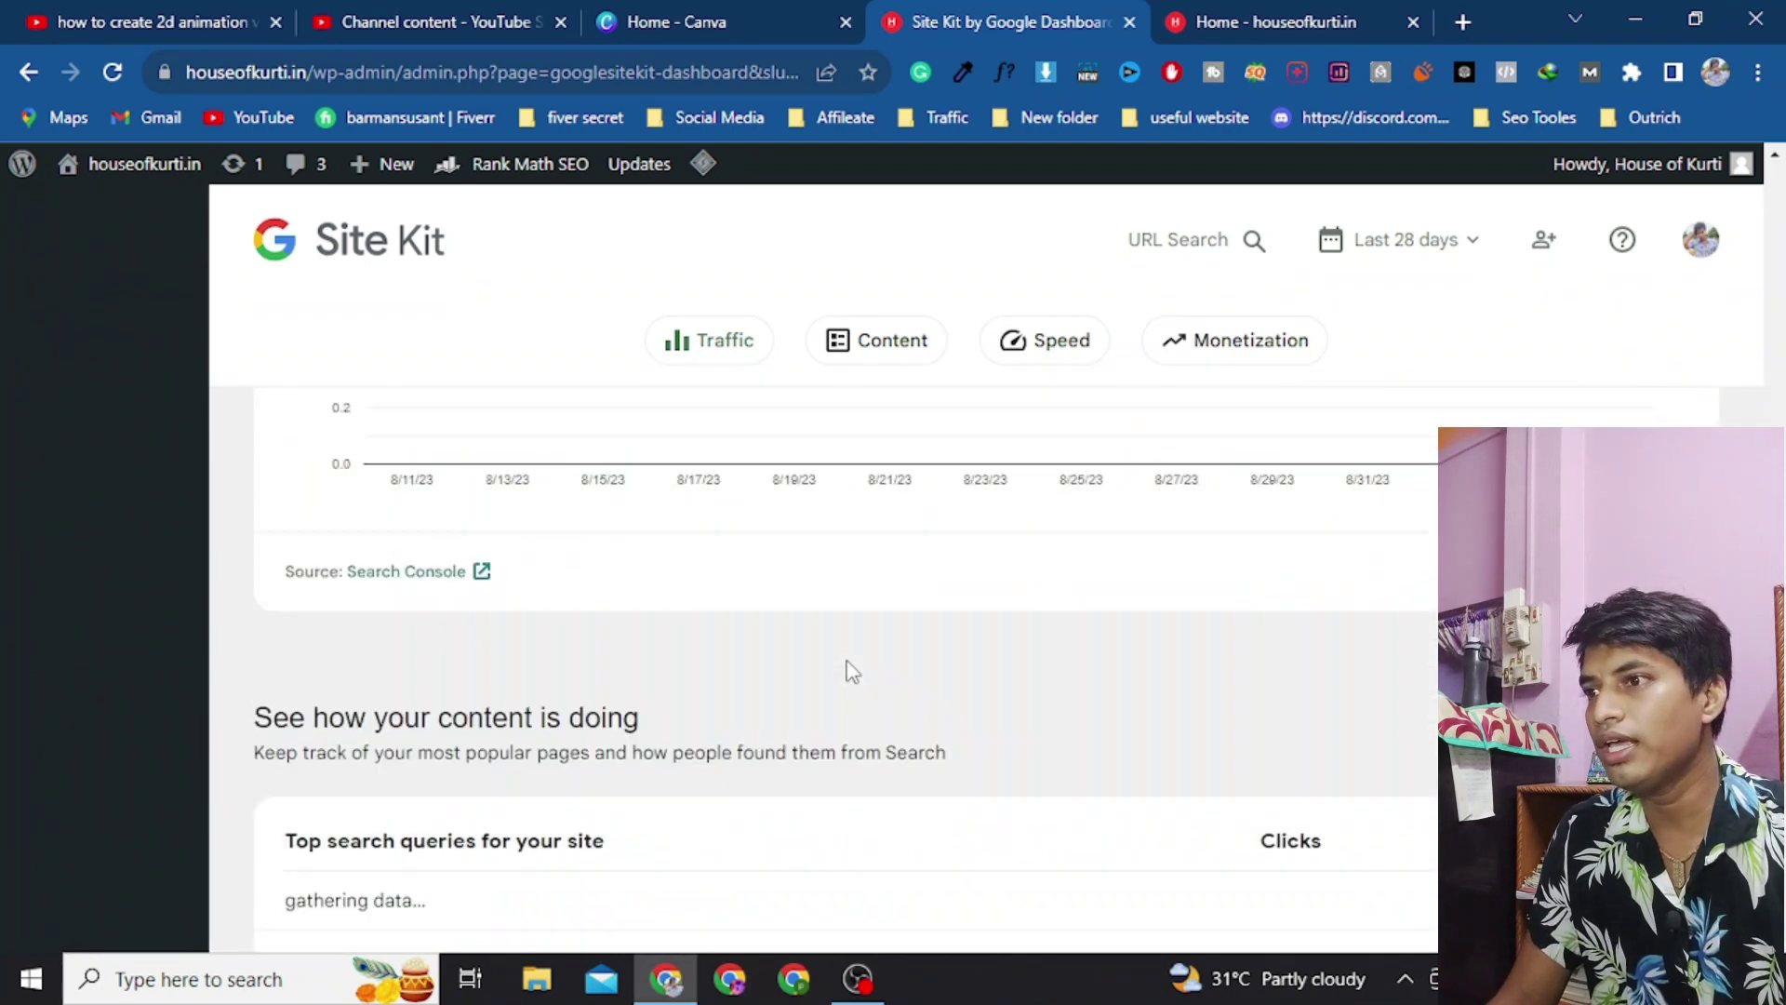
scroll(852, 670, "up", 15)
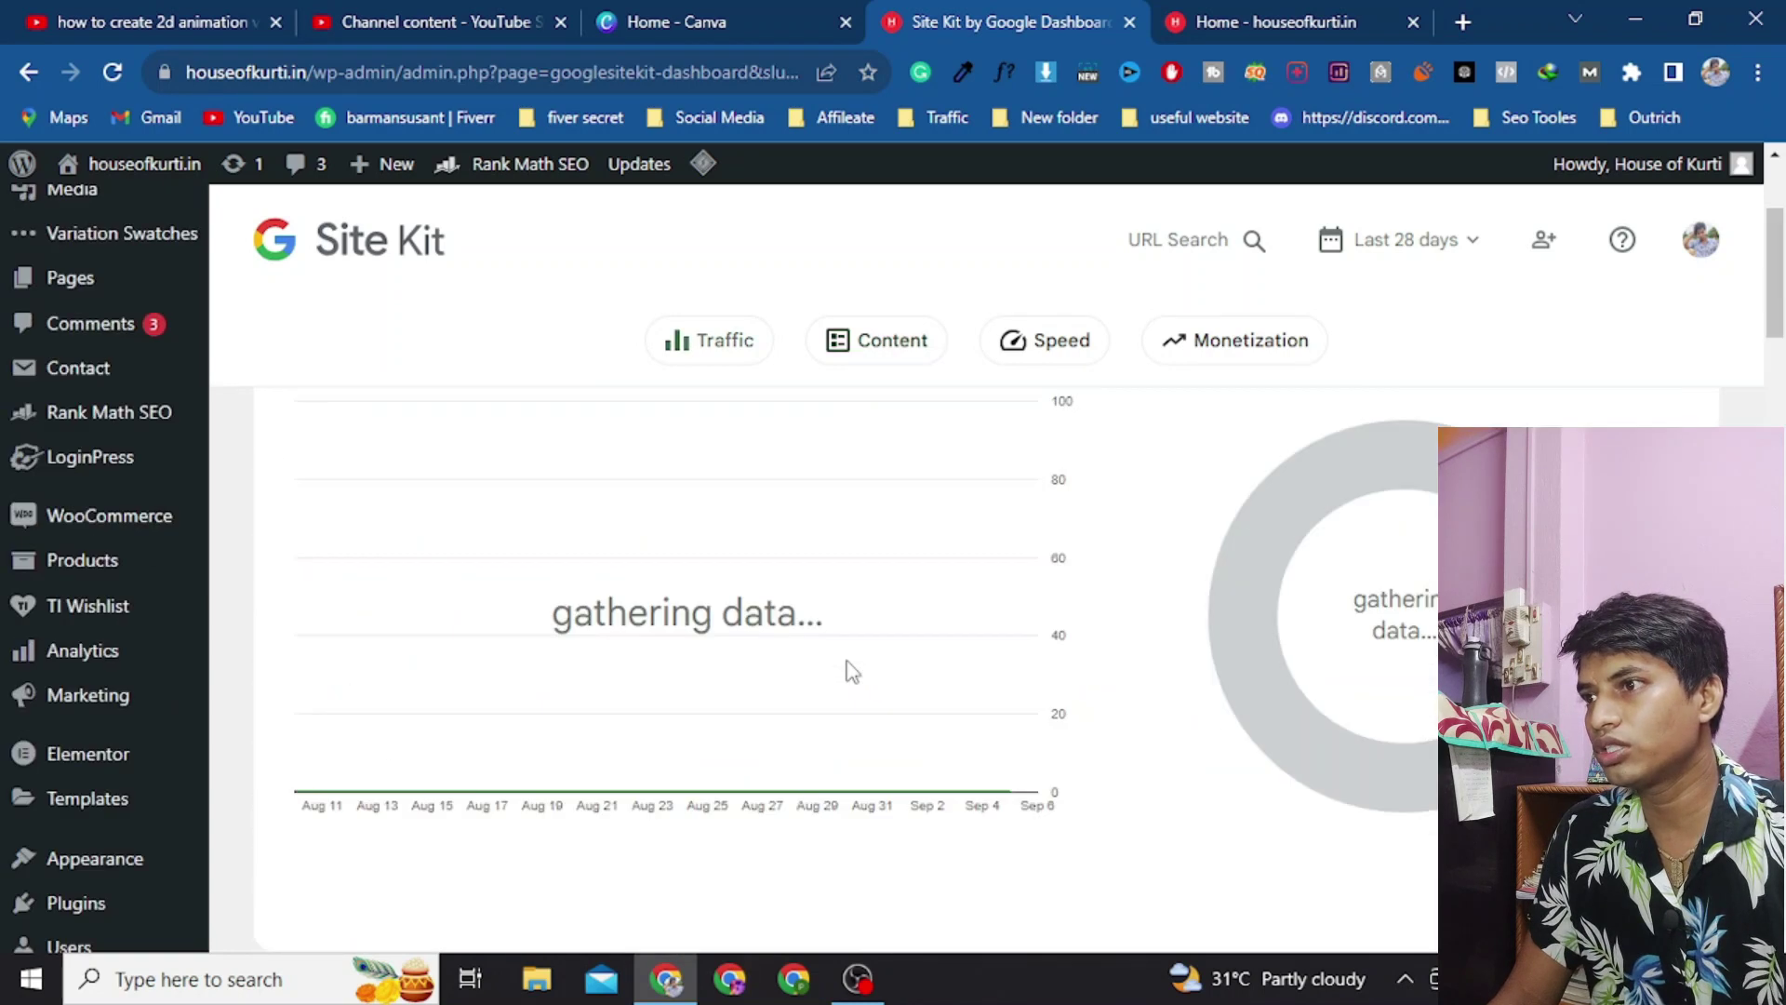